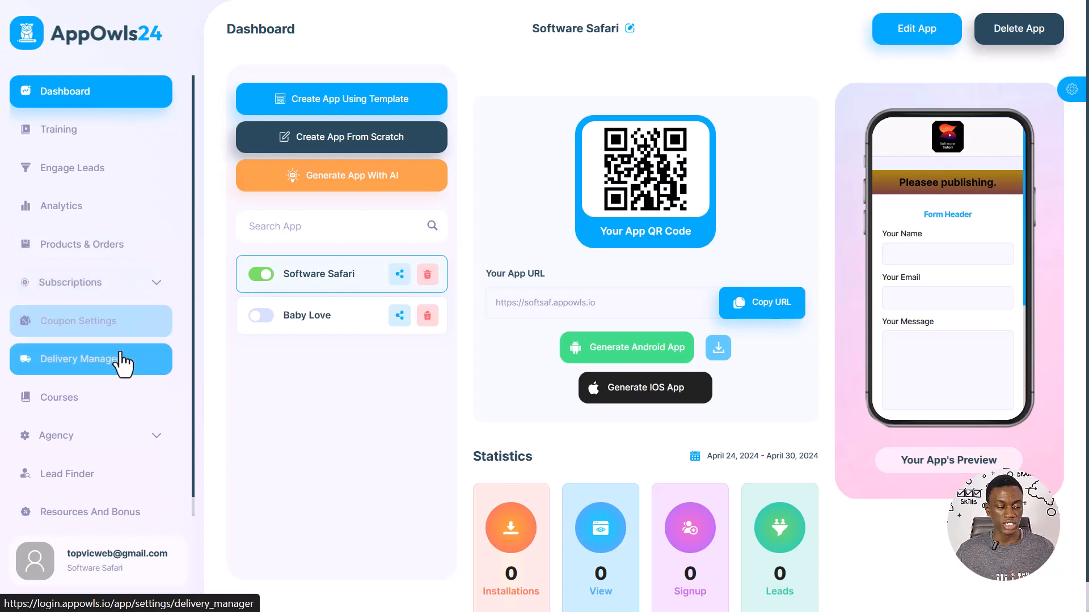
# Start a new app from scratch and name it YouBus
pyautogui.scroll(-1, 120, 363)
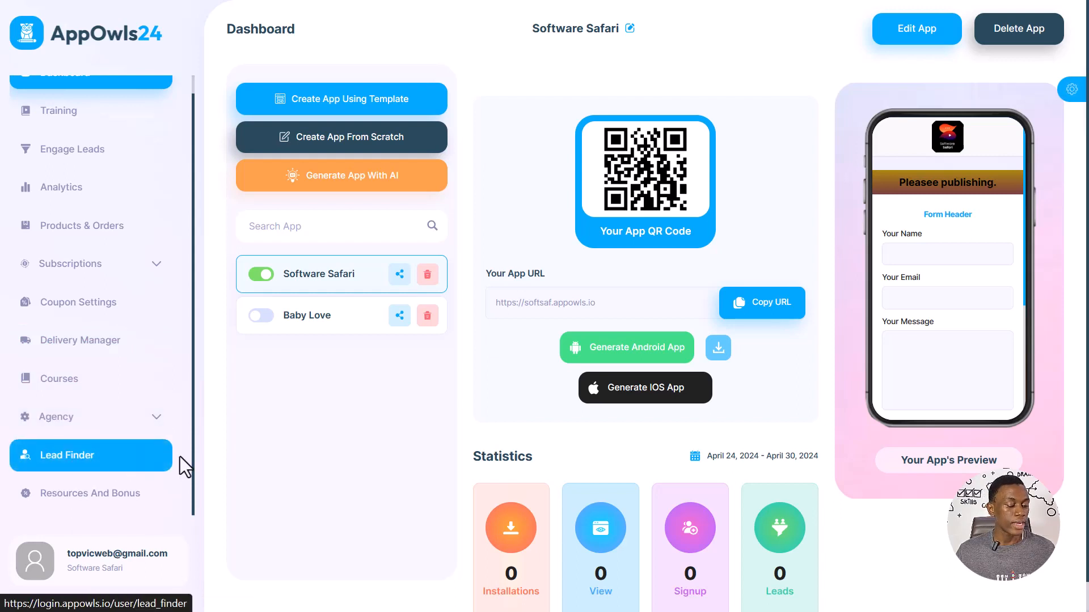
pyautogui.scroll(1, 141, 475)
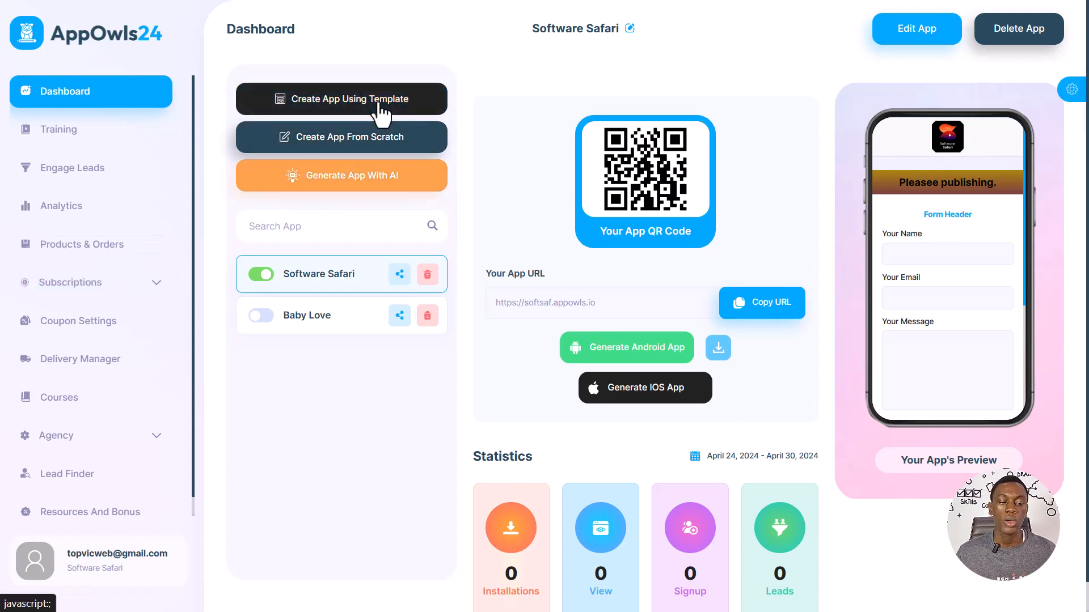
pyautogui.click(374, 157)
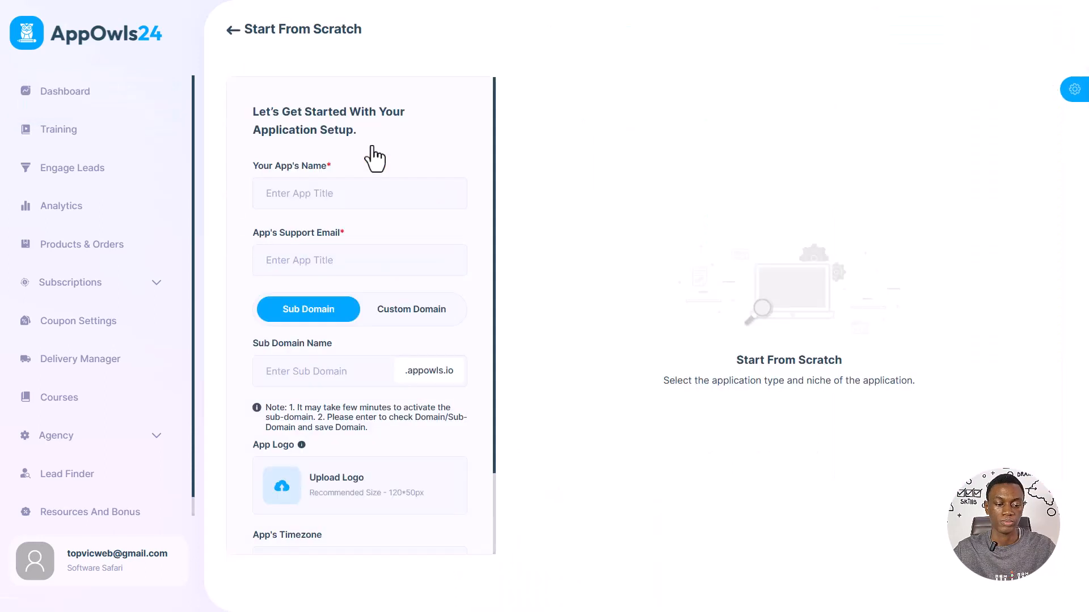
pyautogui.click(339, 196)
pyautogui.write('Yo')
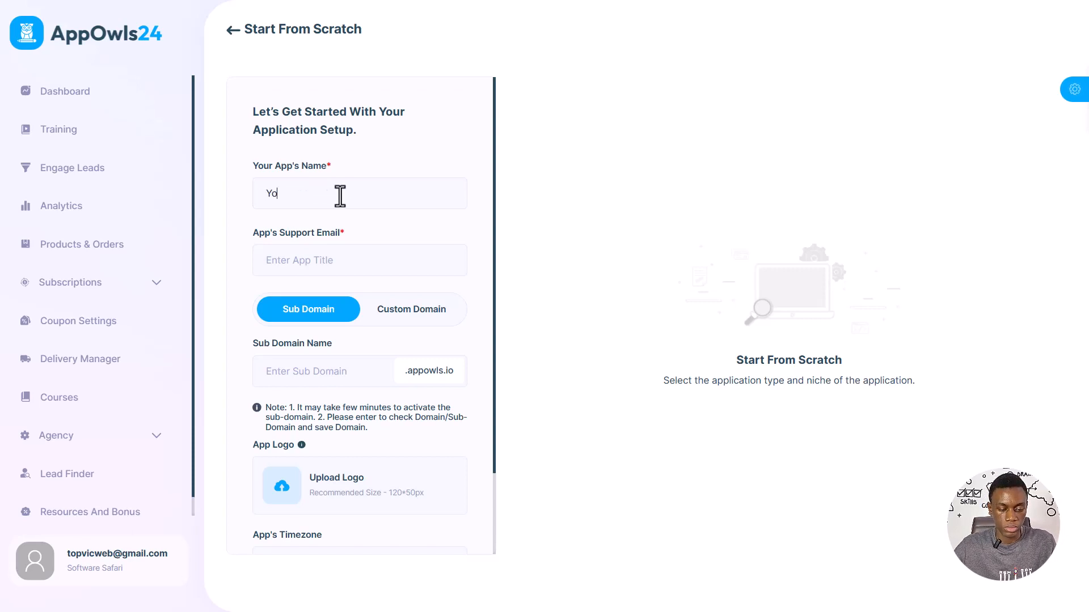
pyautogui.write('uB')
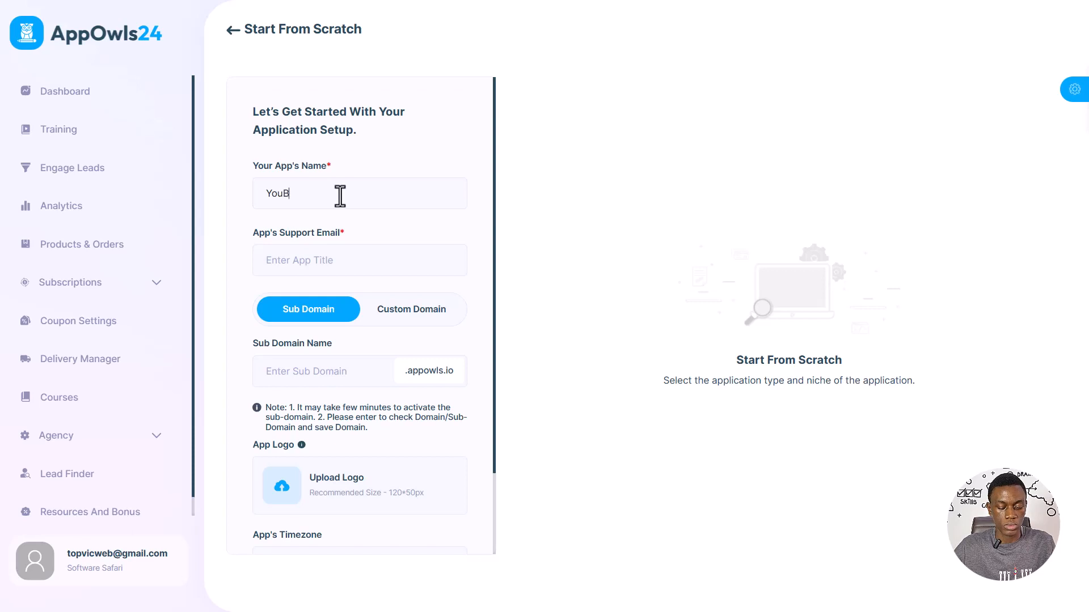
pyautogui.write('us')
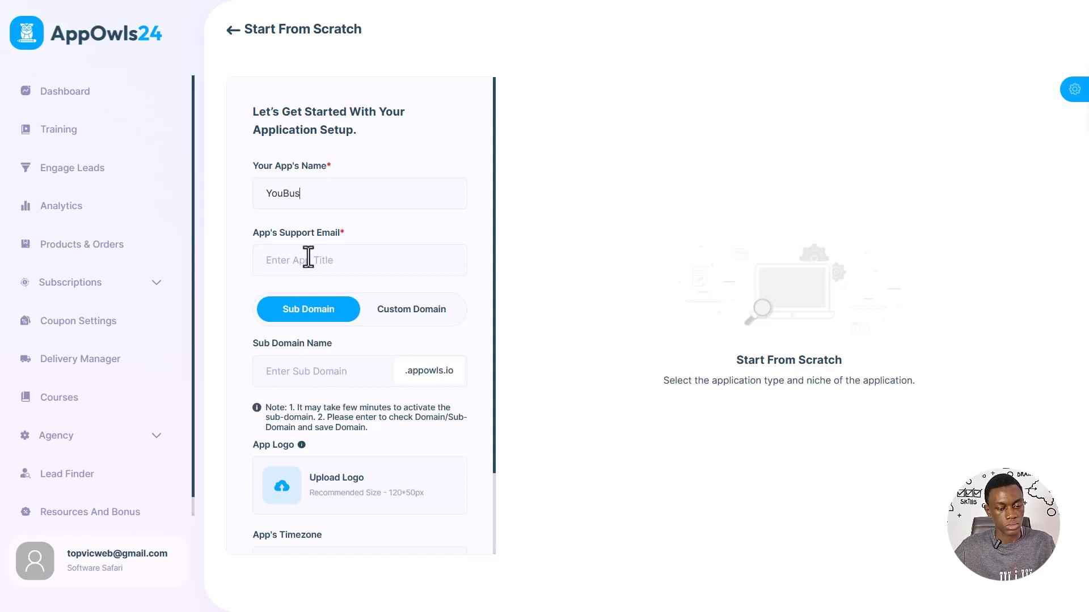
# Enter the app's support email and set its subdomain name to youbus
pyautogui.write('s')
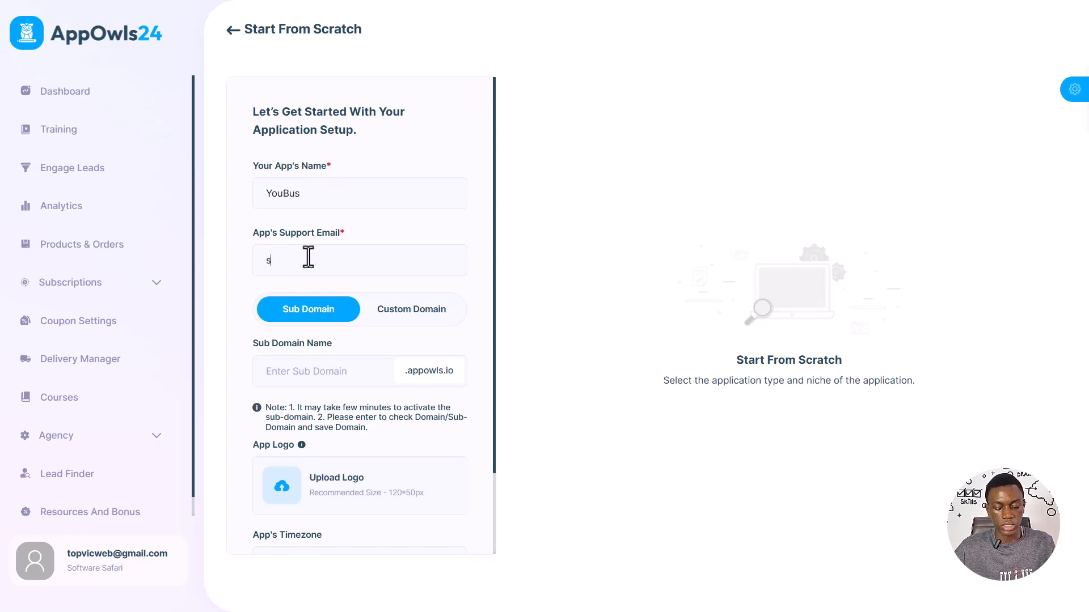
pyautogui.write('ample@sample.com')
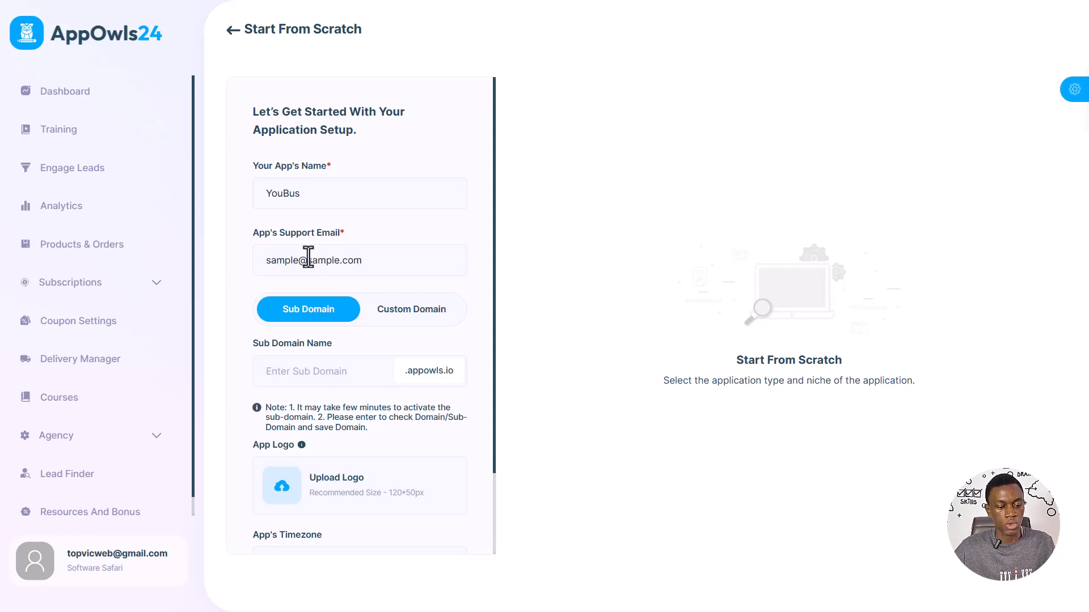
pyautogui.scroll(-2, 308, 256)
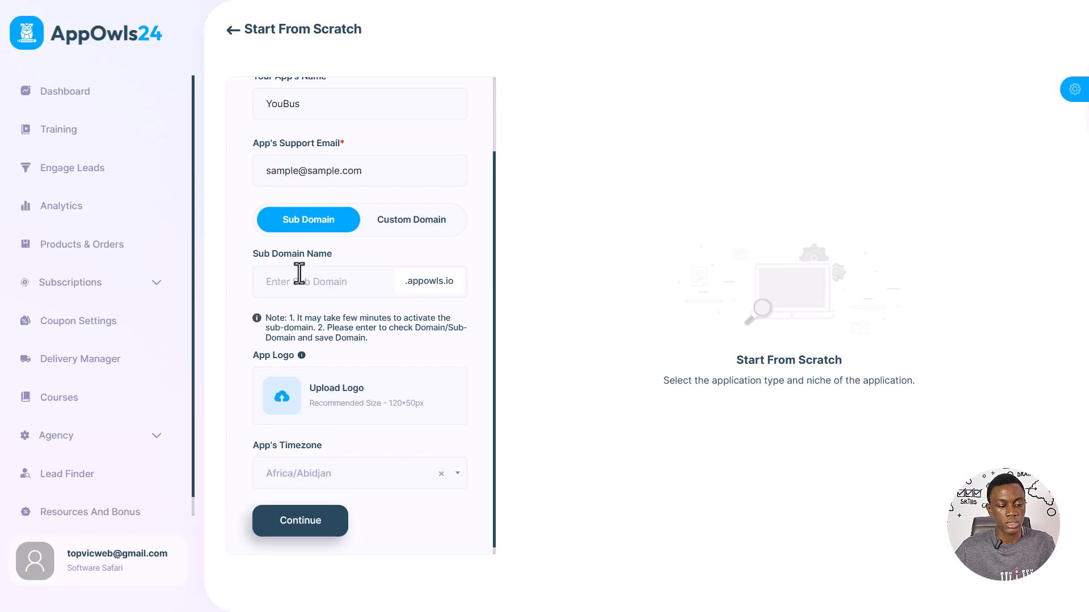
pyautogui.click(299, 273)
pyautogui.write('sample')
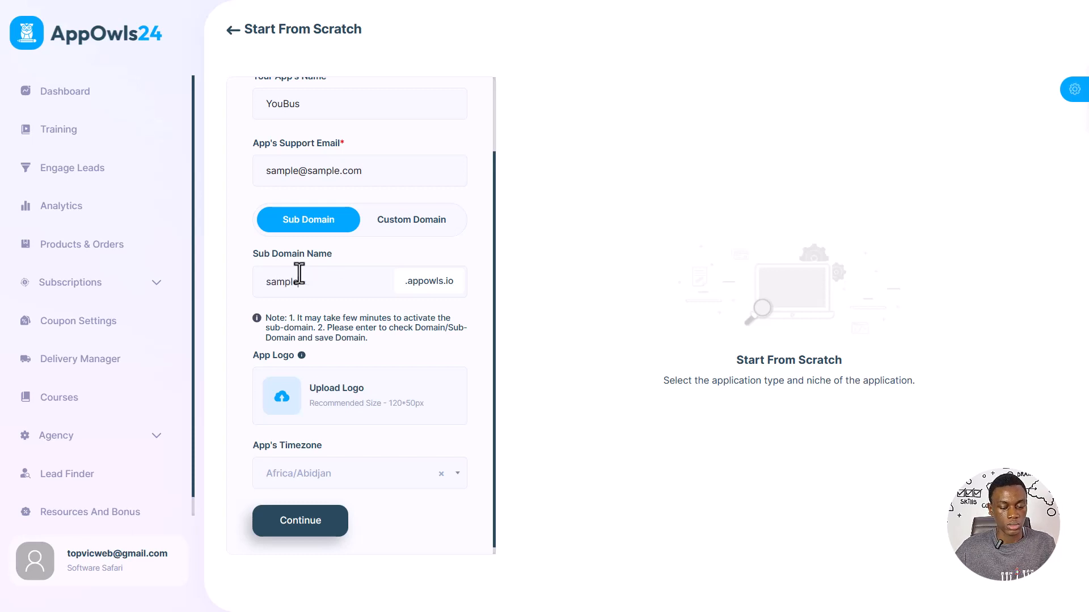
pyautogui.press('BackSpace')
pyautogui.press('BackSpace')
pyautogui.press('BackSpace')
pyautogui.press('BackSpace')
pyautogui.press('BackSpace')
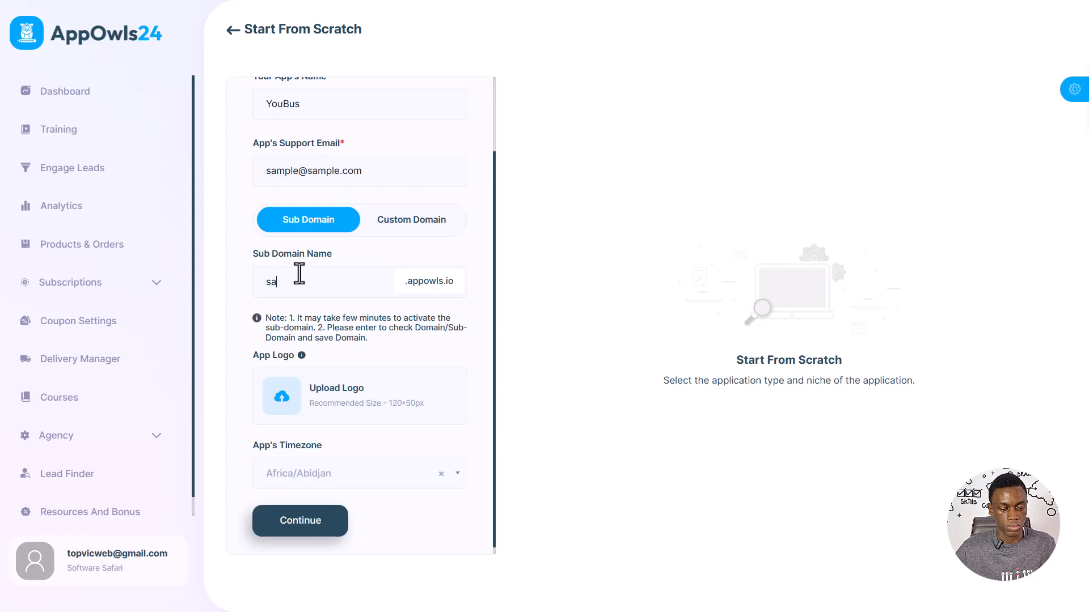
pyautogui.write('youbus')
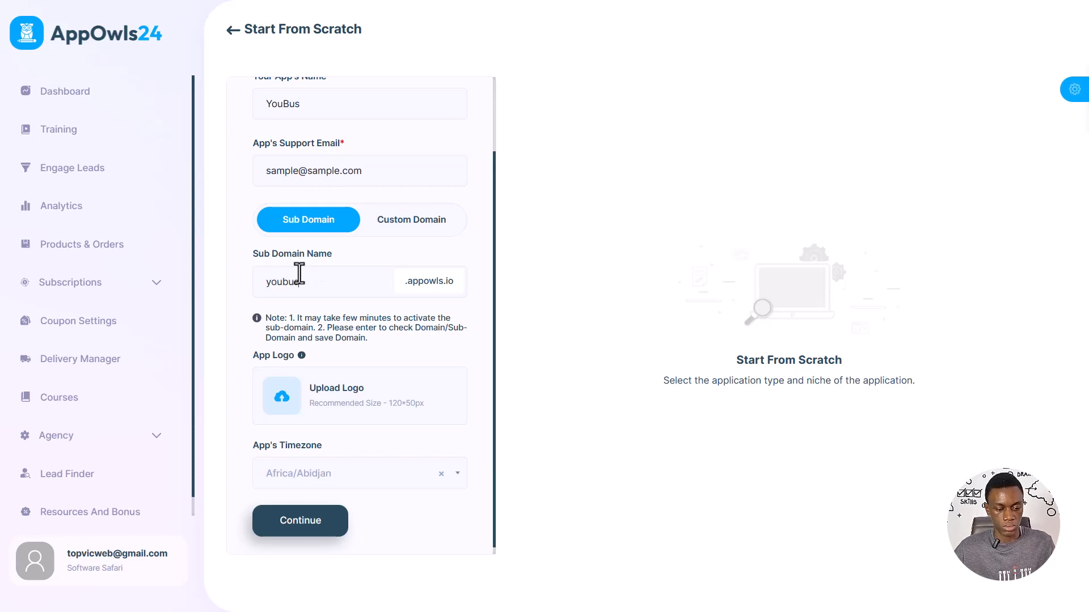
# Search the stock images for "bus" and apply the brown suitcase picture as the app logo
pyautogui.scroll(-1, 299, 274)
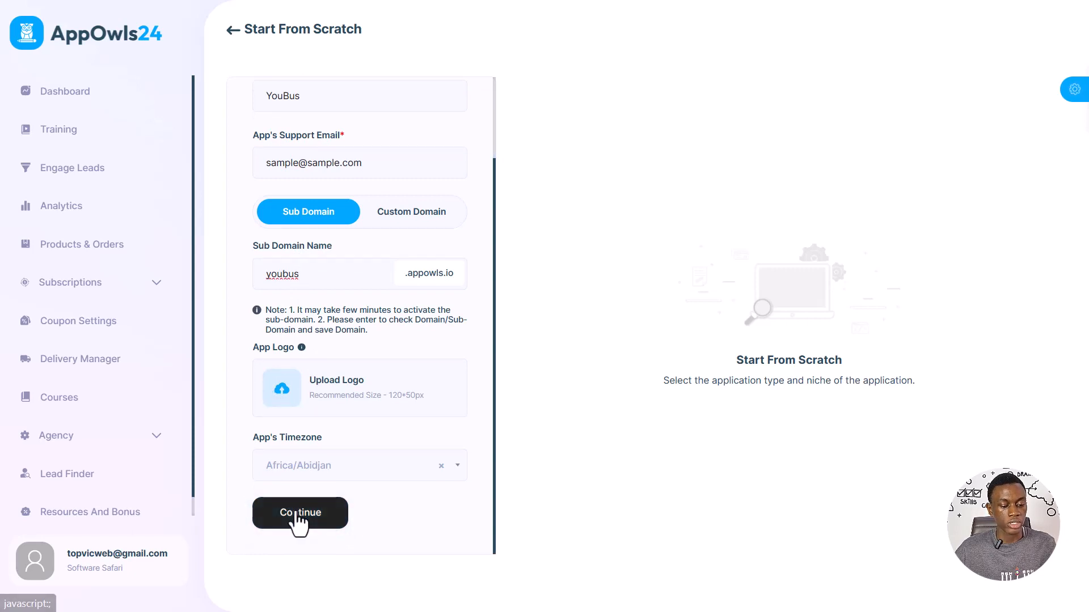
pyautogui.click(292, 397)
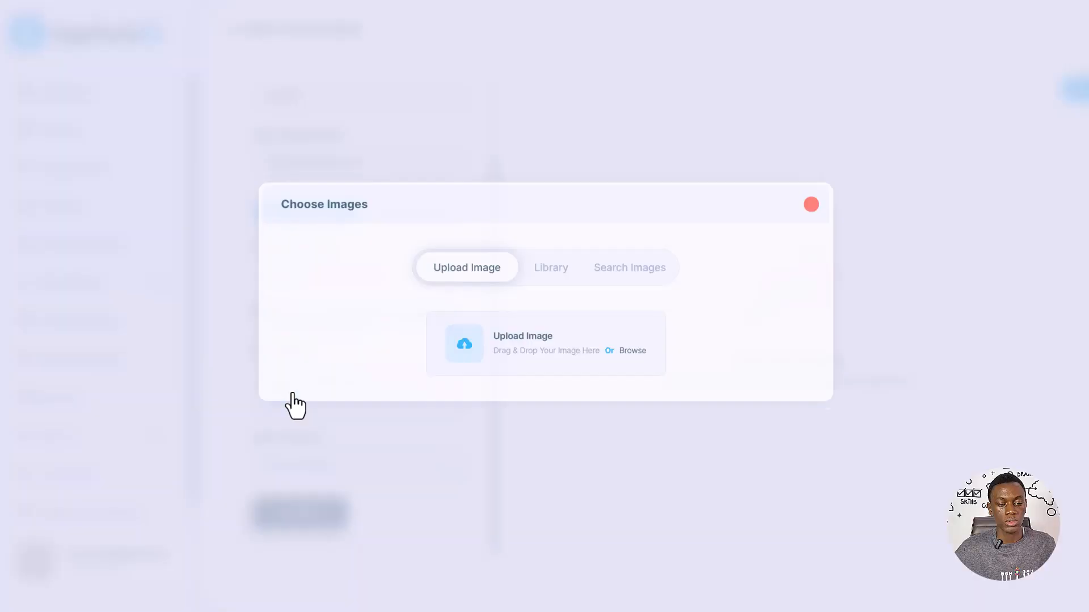
pyautogui.click(567, 284)
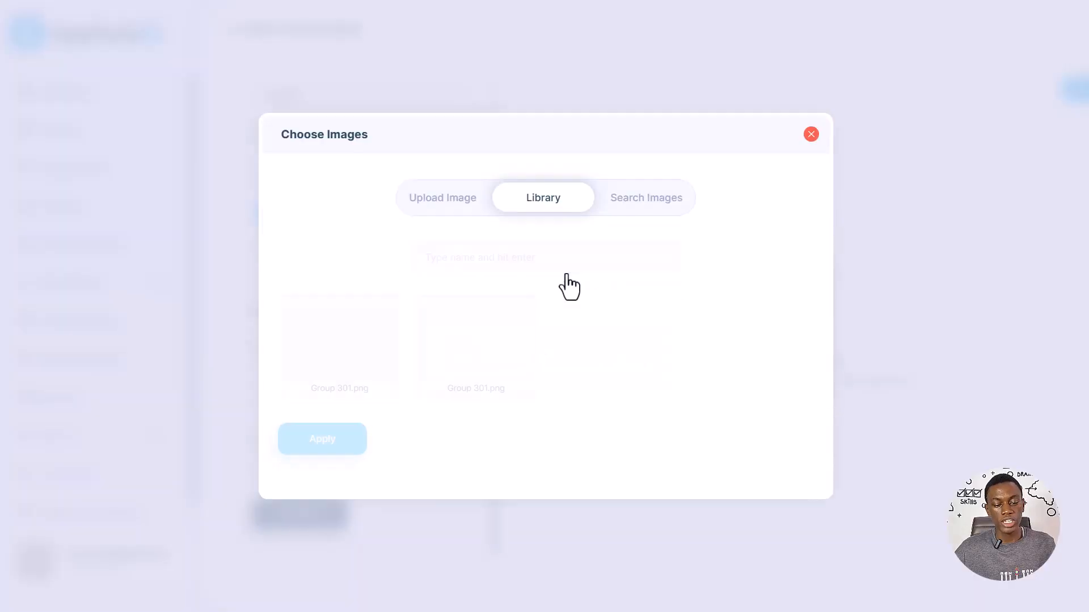
pyautogui.click(677, 199)
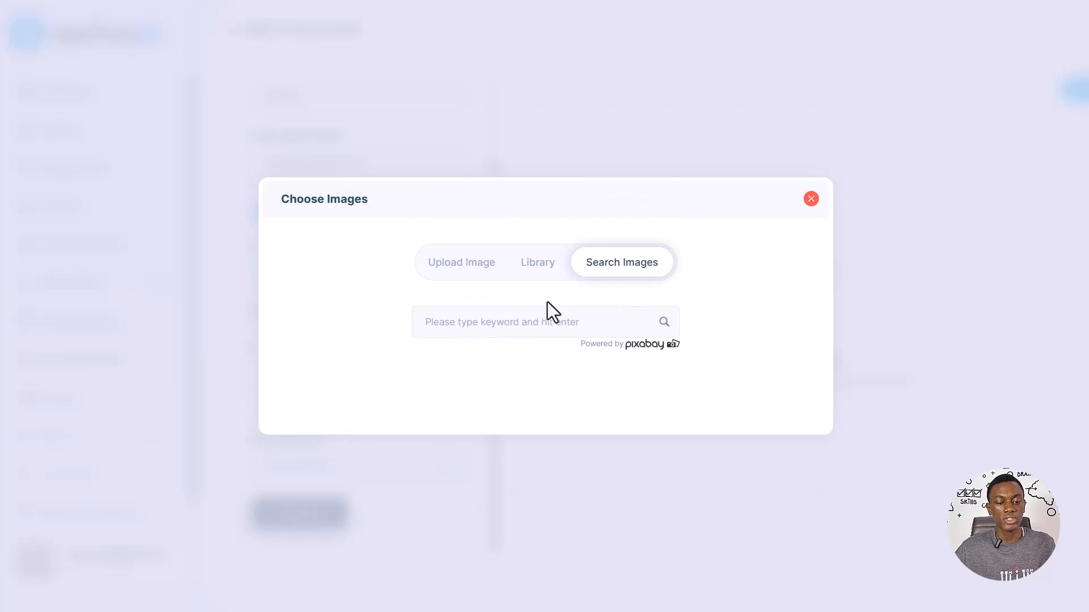
pyautogui.write('bus')
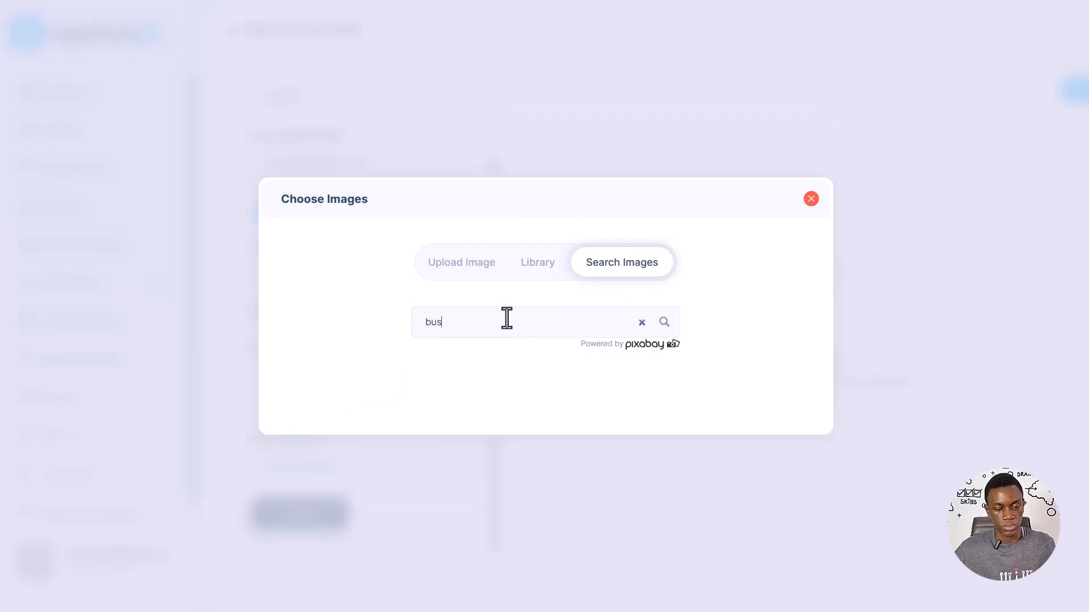
pyautogui.press('Return')
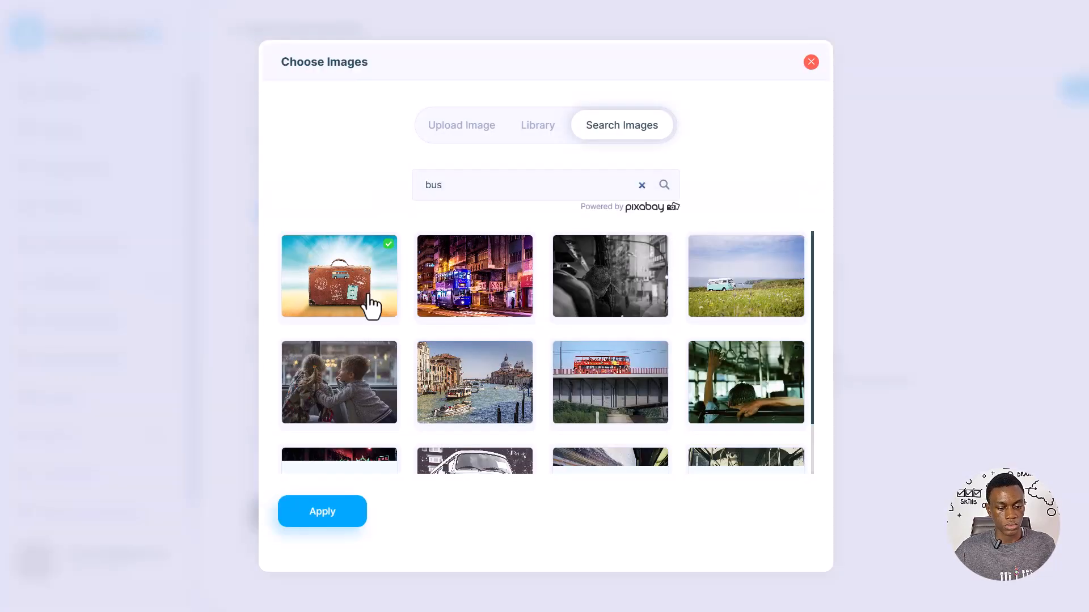
pyautogui.click(320, 526)
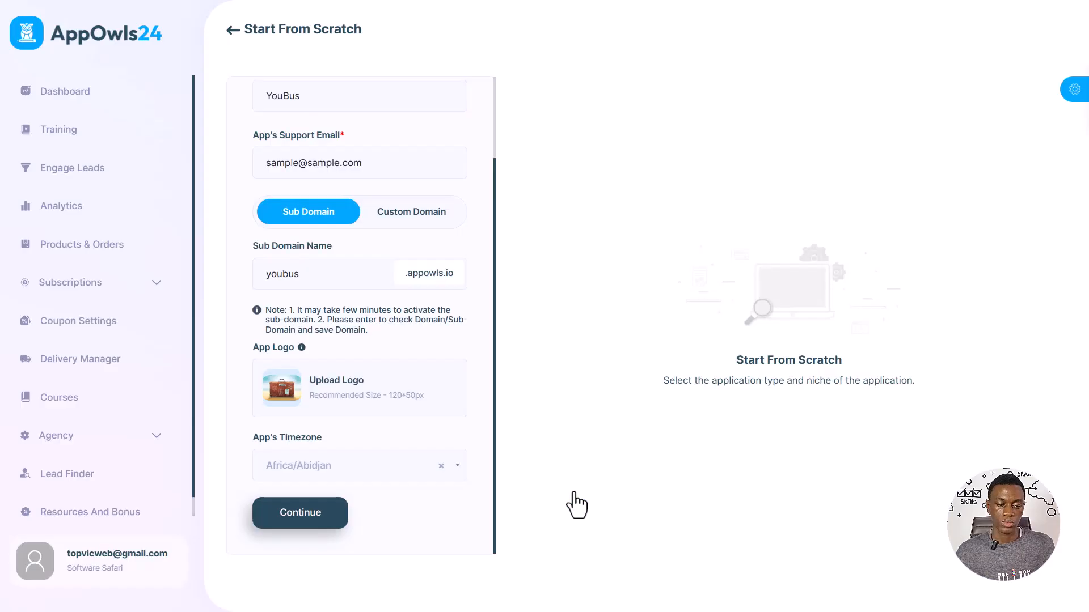
# Submit the new app's setup and accept its basic app settings to reach the splash screen settings
pyautogui.click(301, 513)
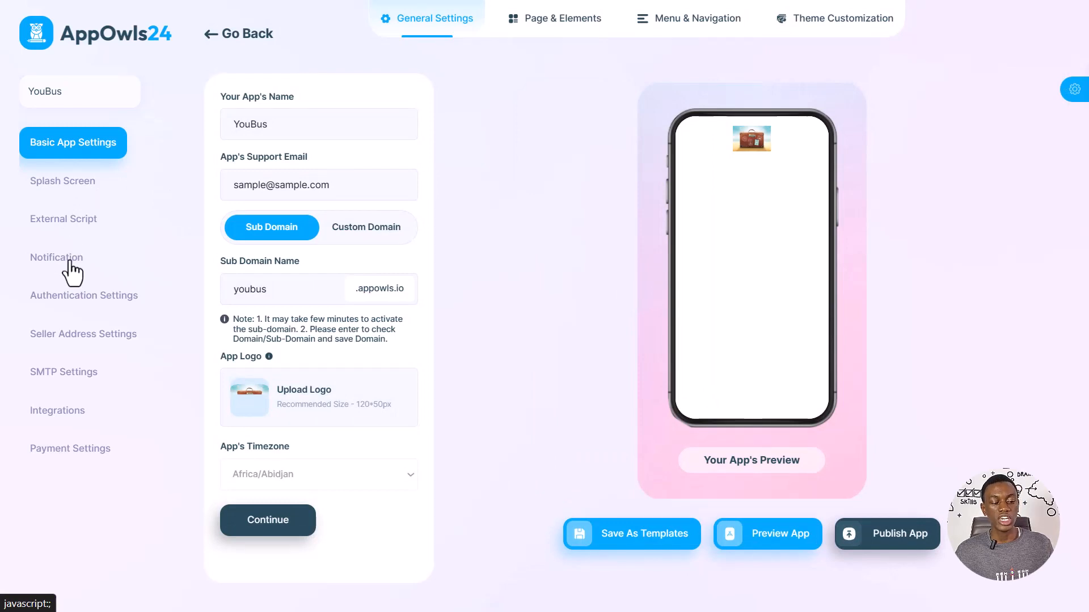
pyautogui.click(72, 335)
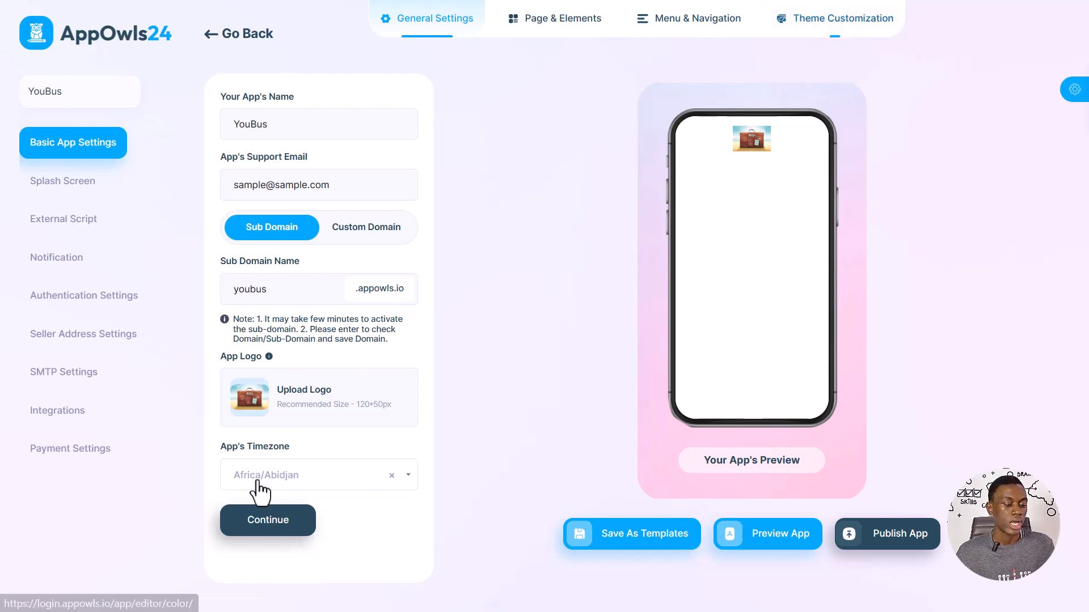
pyautogui.click(239, 513)
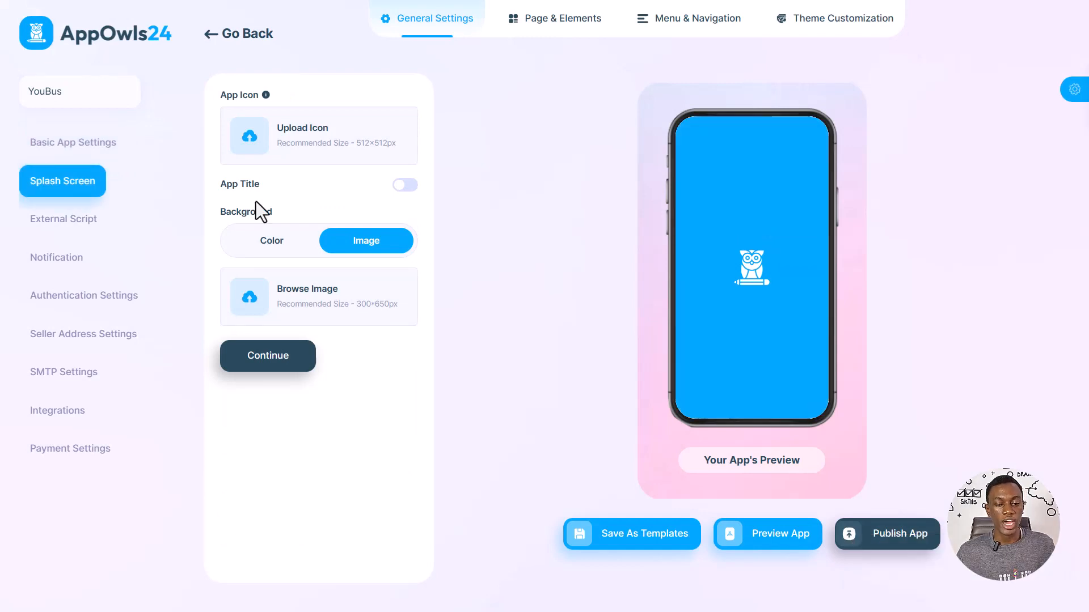
# Set the splash screen's app icon to the cropped stock photo of two children on a bus and save the splash settings
pyautogui.click(264, 159)
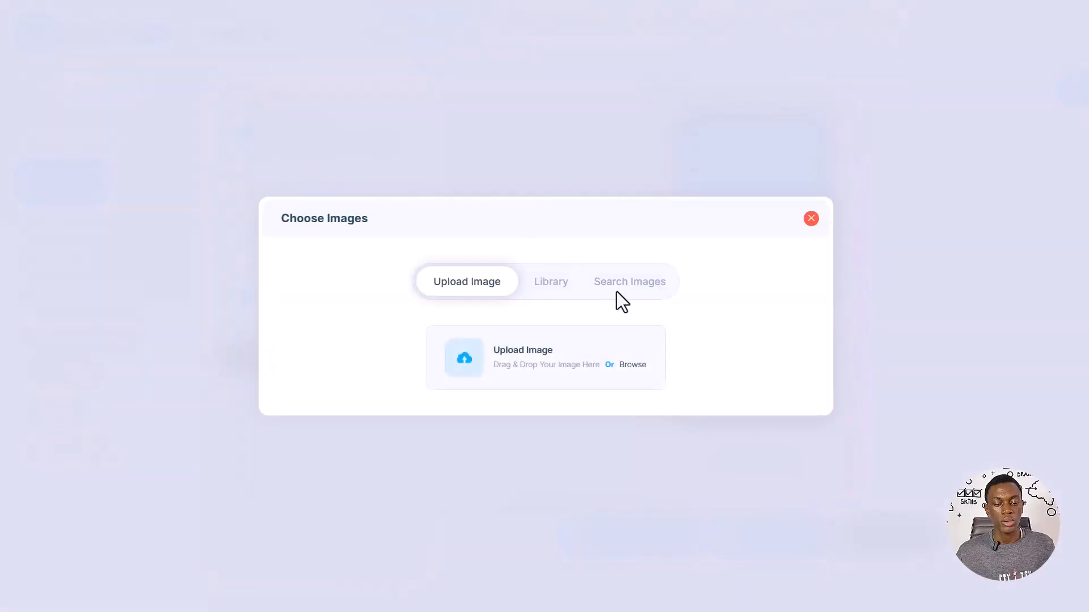
pyautogui.click(620, 306)
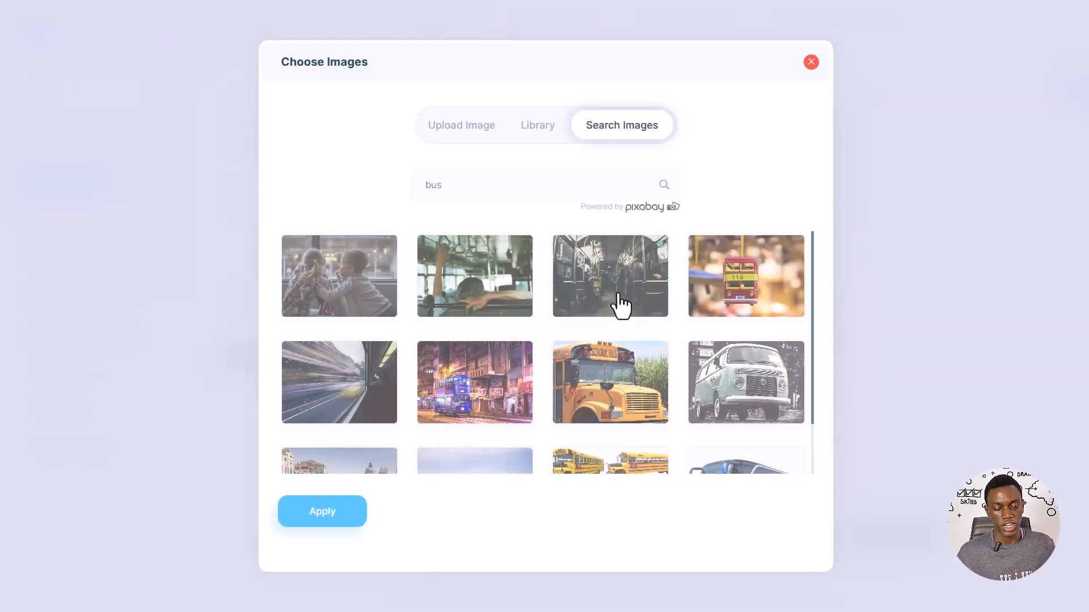
pyautogui.click(464, 188)
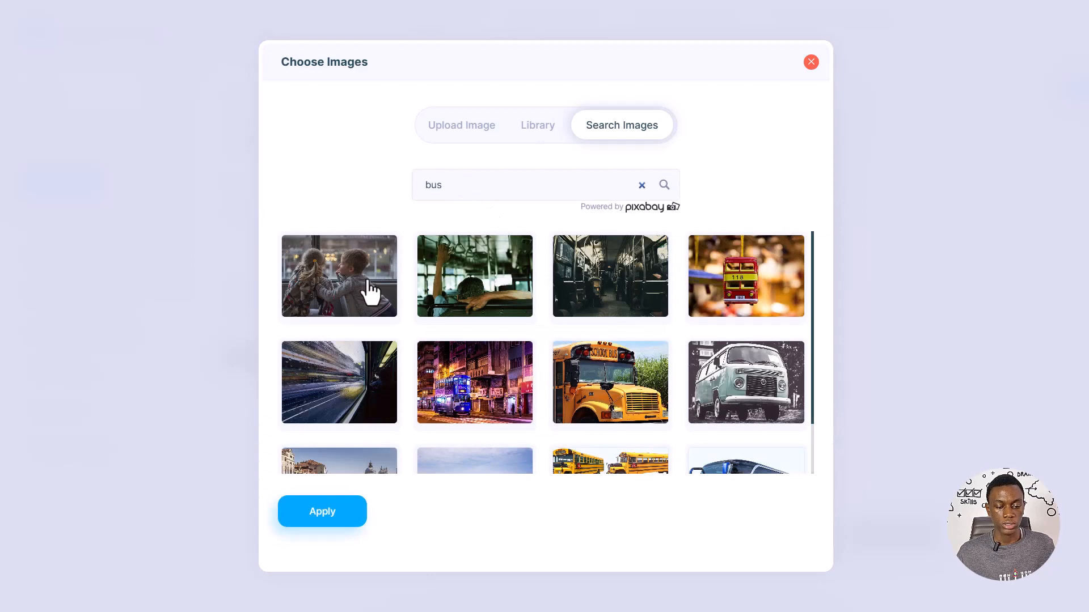
pyautogui.click(382, 301)
pyautogui.click(333, 512)
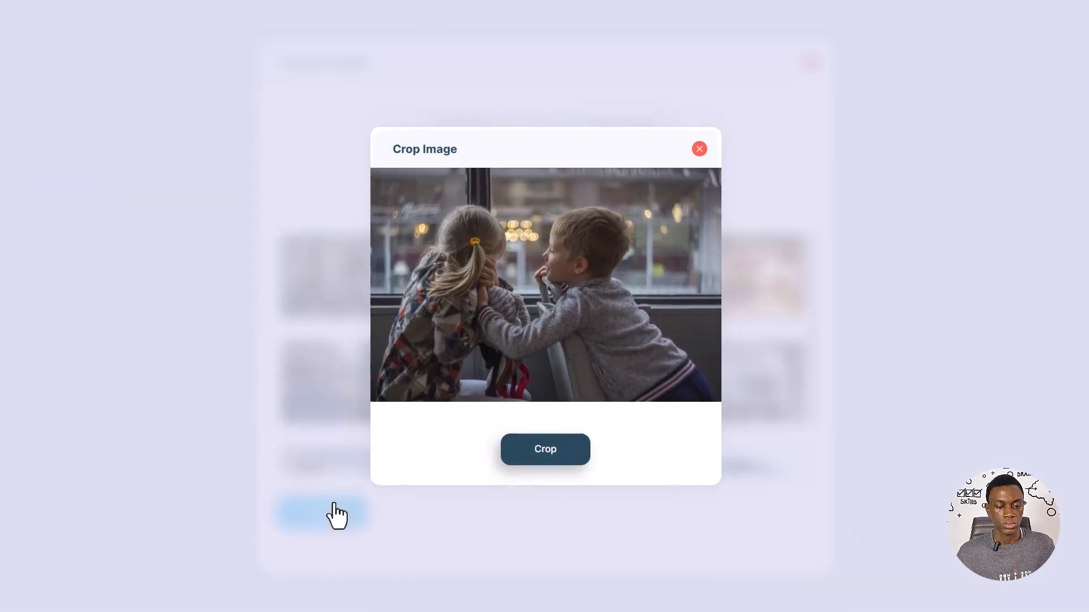
pyautogui.click(530, 451)
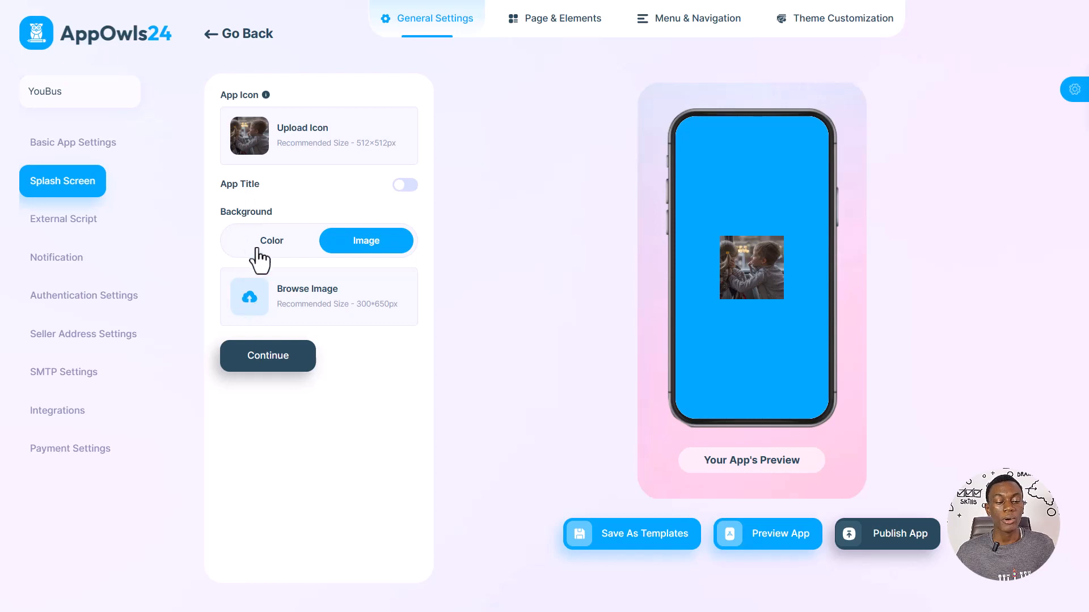
pyautogui.click(255, 363)
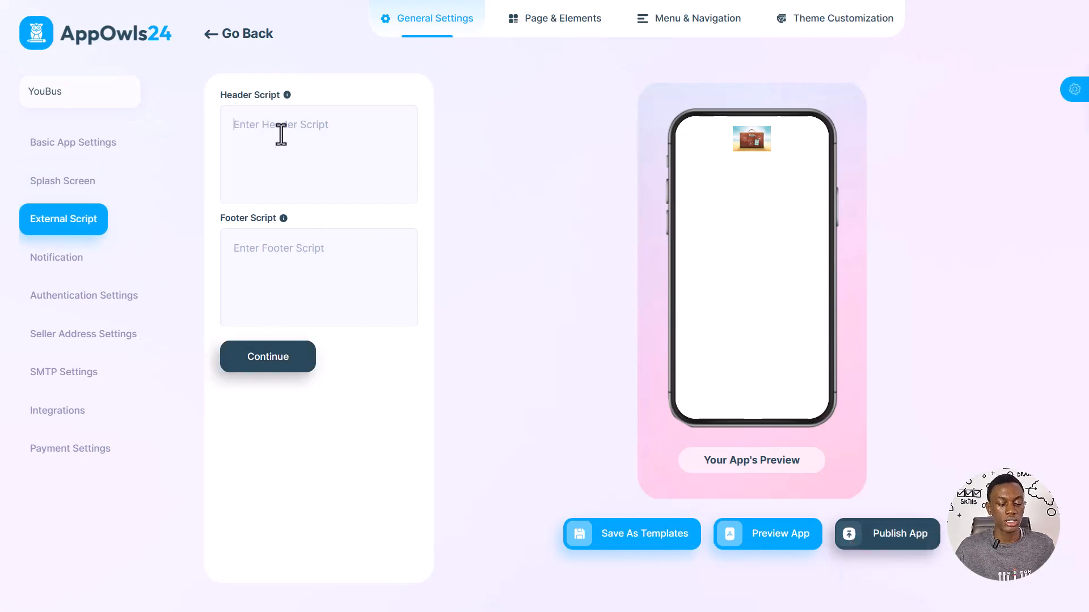
# Set the header script to "YouBus" and the footer script to "Powered by YouBus", and save the external scripts
pyautogui.write('Y')
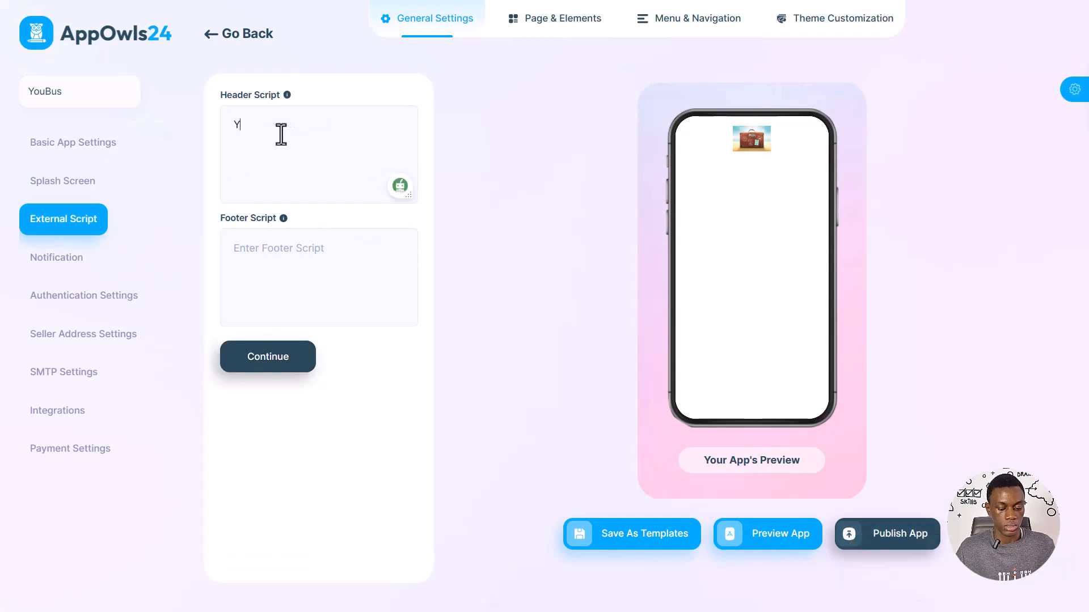
pyautogui.write('ouBus')
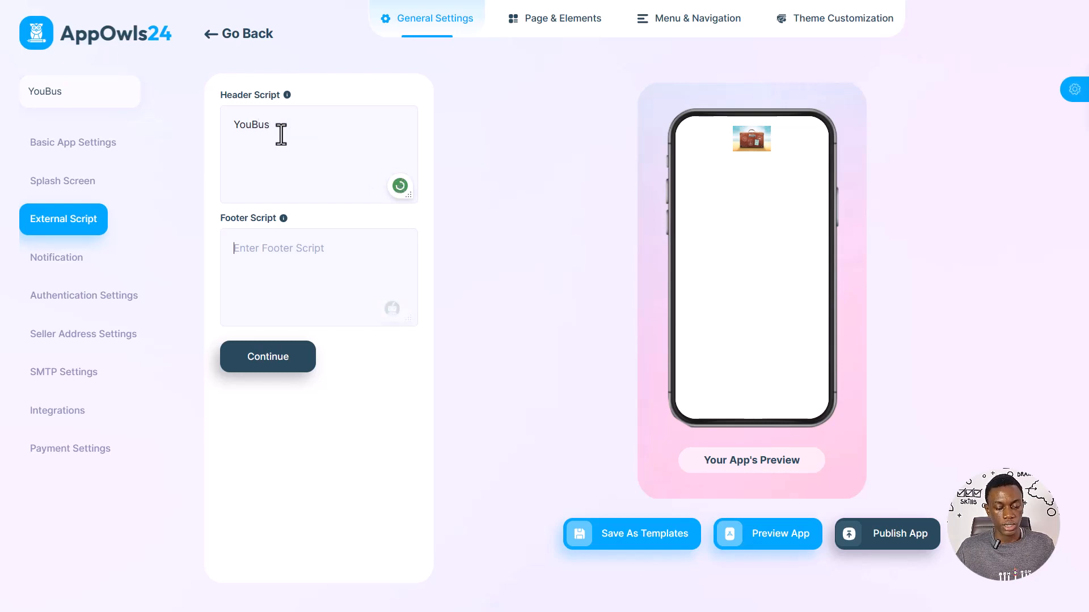
pyautogui.write('Power')
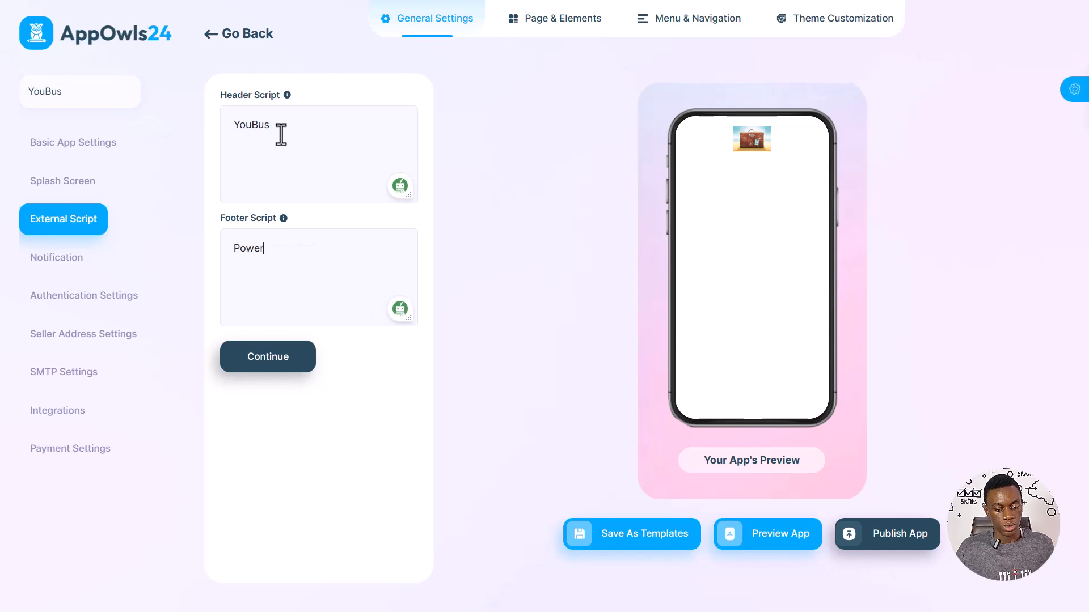
pyautogui.write('ed by ')
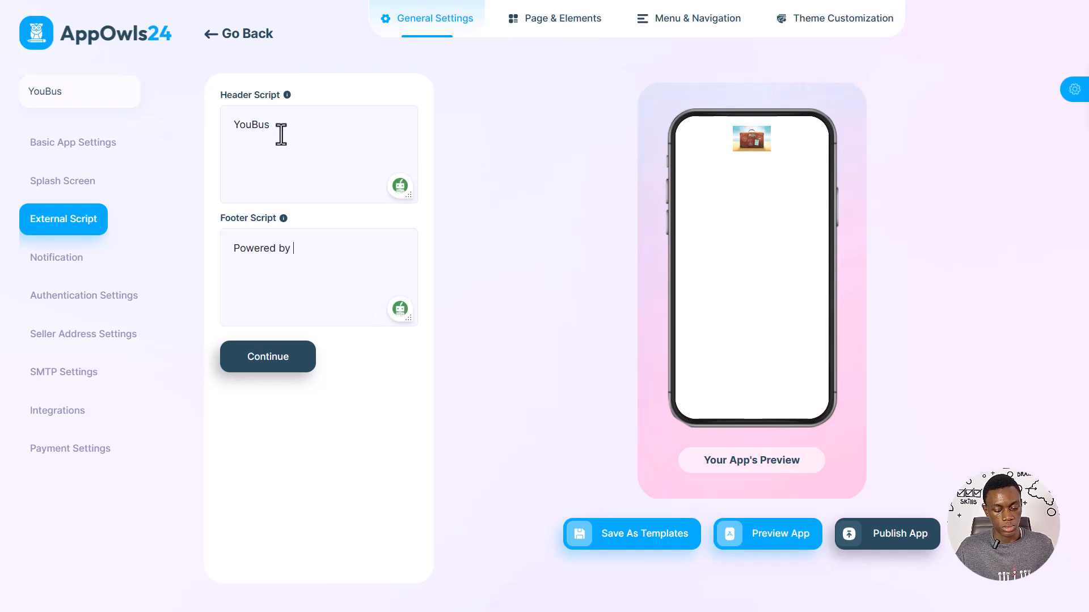
pyautogui.write('YouBus')
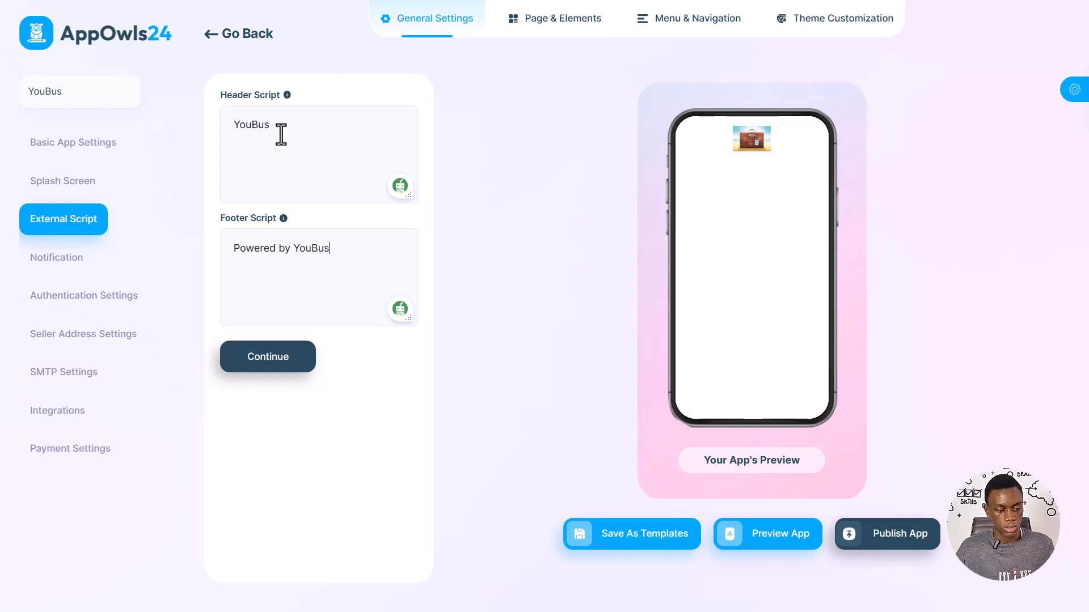
pyautogui.click(255, 359)
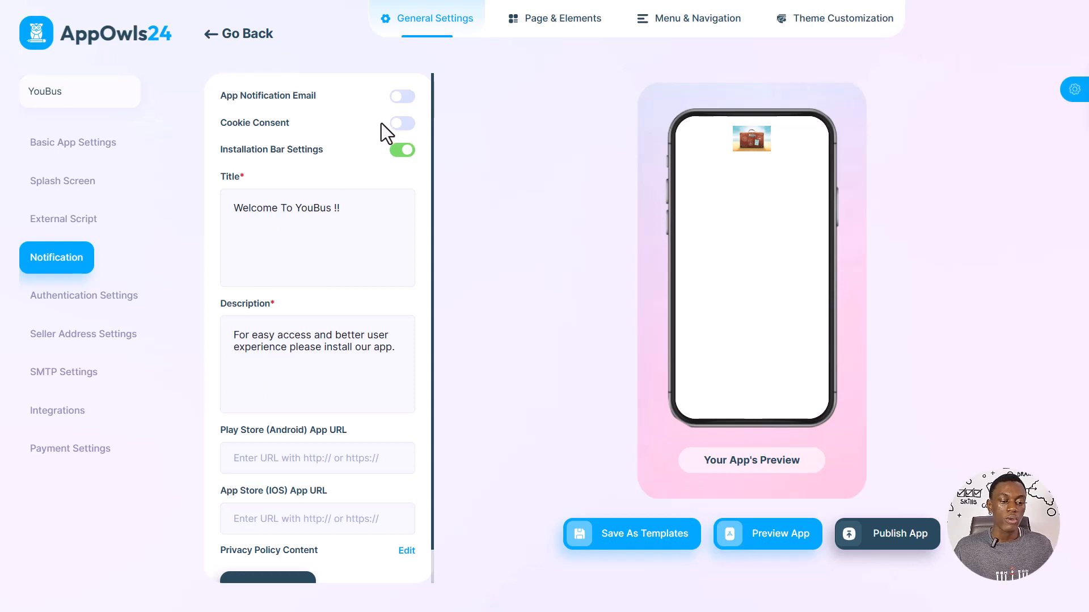
# Turn off the installation bar in the notification settings
pyautogui.click(400, 157)
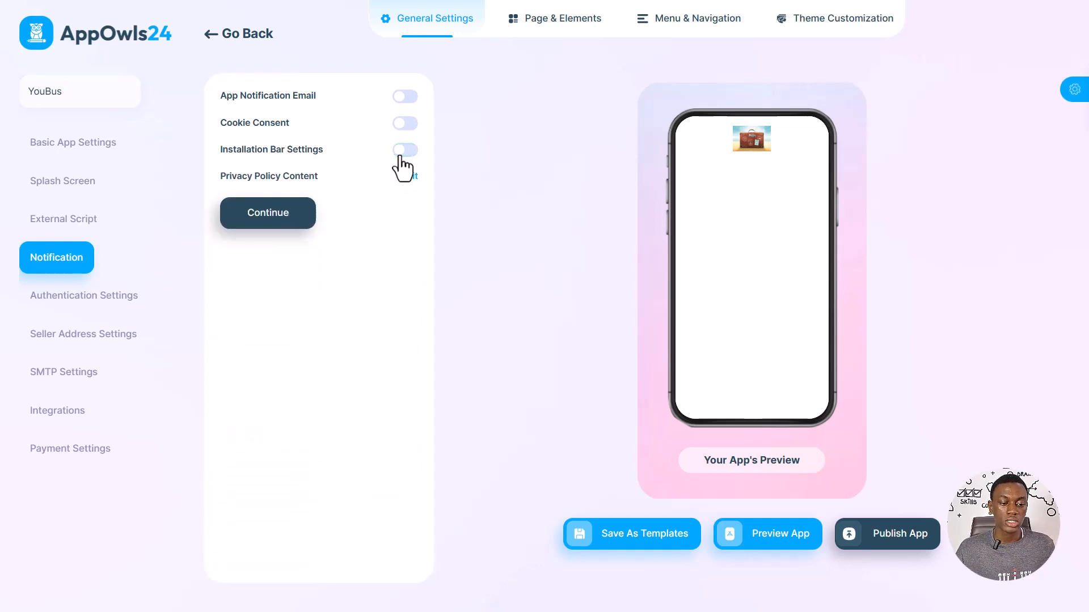
# Turn on the installation bar in the notification settings, keeping its default title and description
pyautogui.click(400, 156)
pyautogui.scroll(-1, 299, 261)
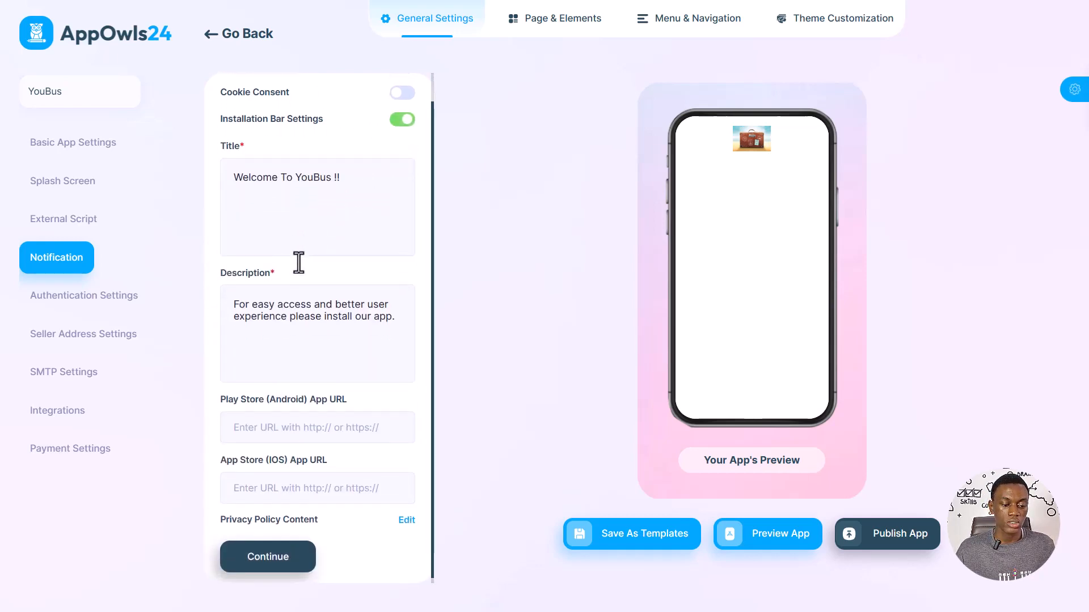
pyautogui.scroll(1, 299, 260)
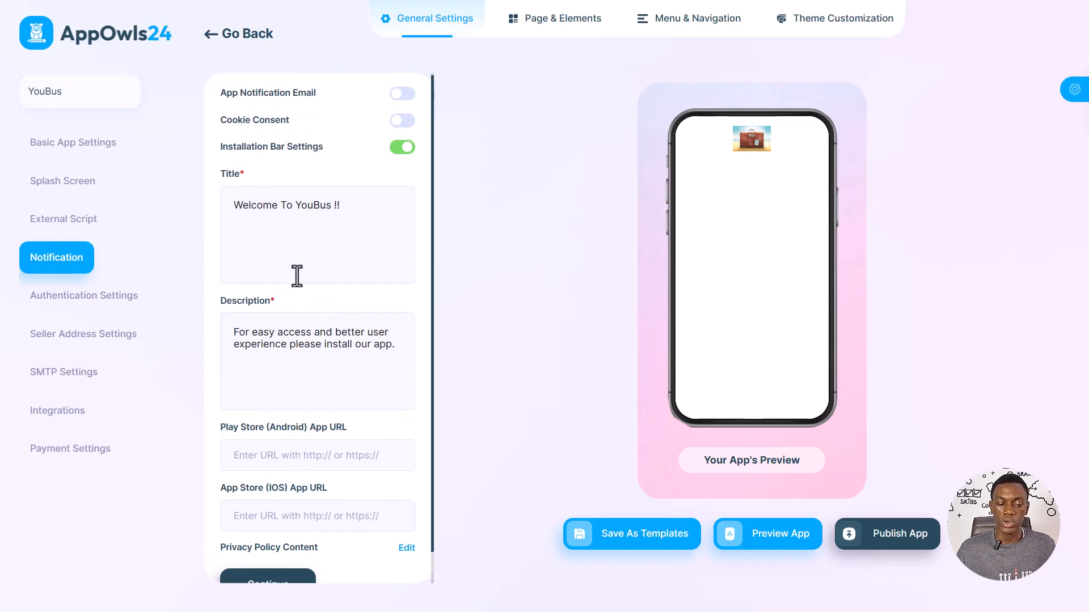
# Briefly enable cookie consent and app notification email to view their fields, turning each off again
pyautogui.click(403, 122)
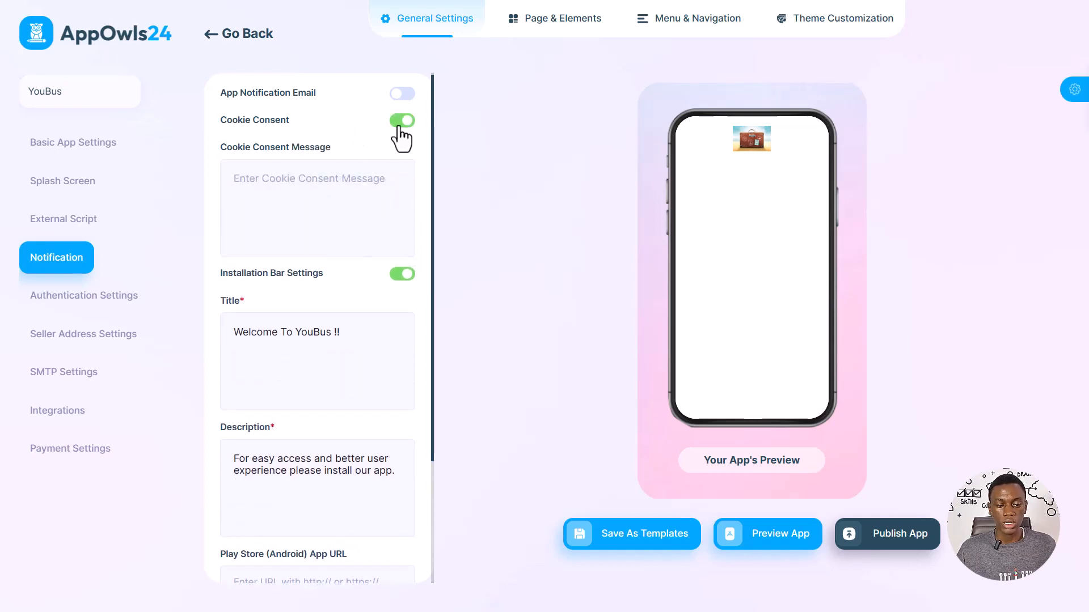
pyautogui.click(402, 121)
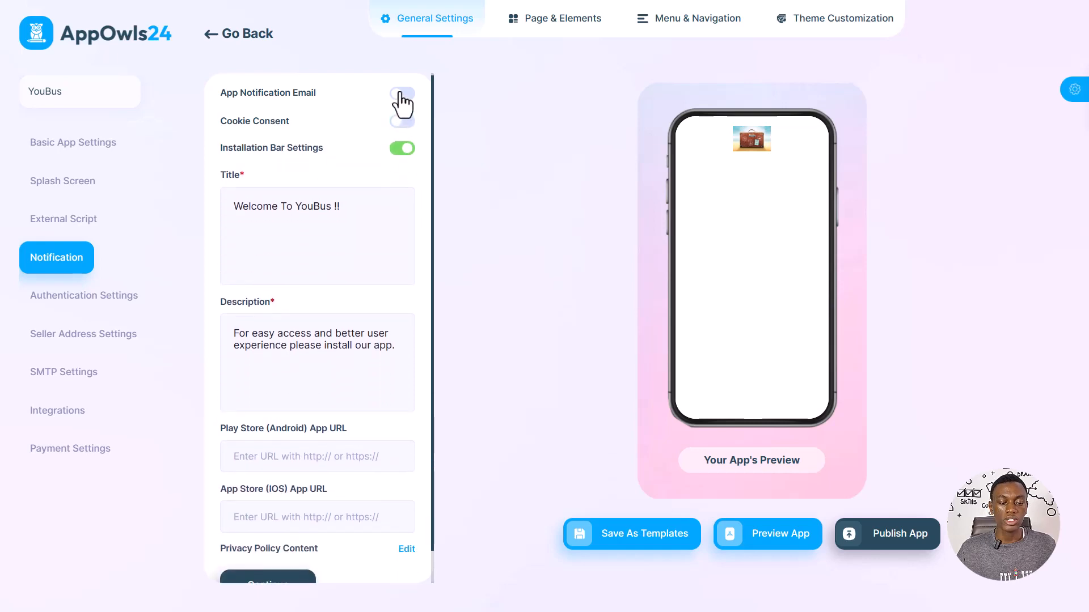
pyautogui.click(400, 94)
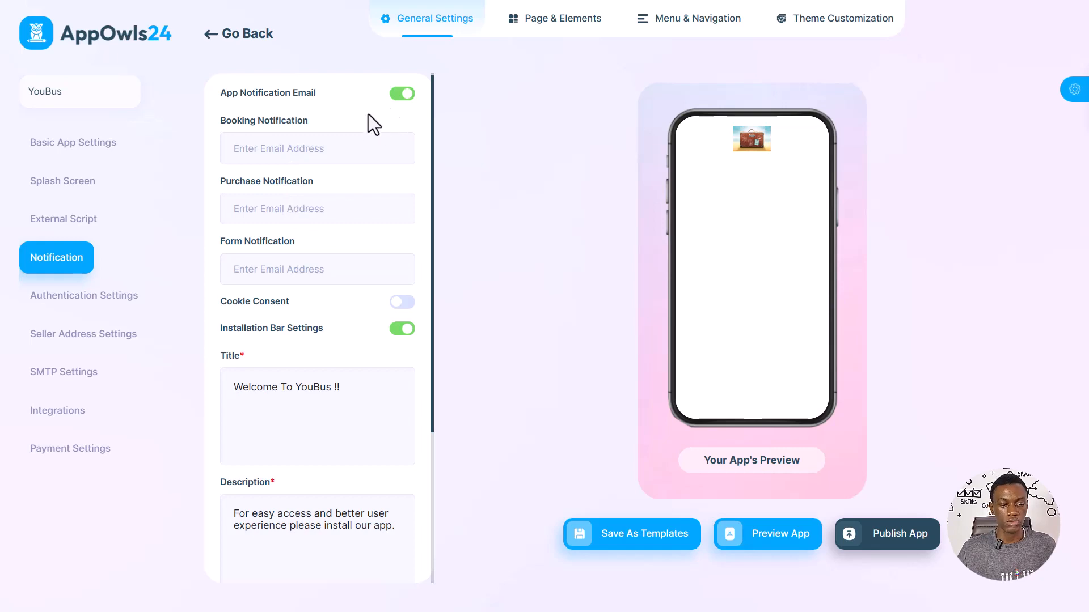
pyautogui.click(401, 94)
# Save the notification settings and proceed to the authentication settings
pyautogui.scroll(-1, 364, 486)
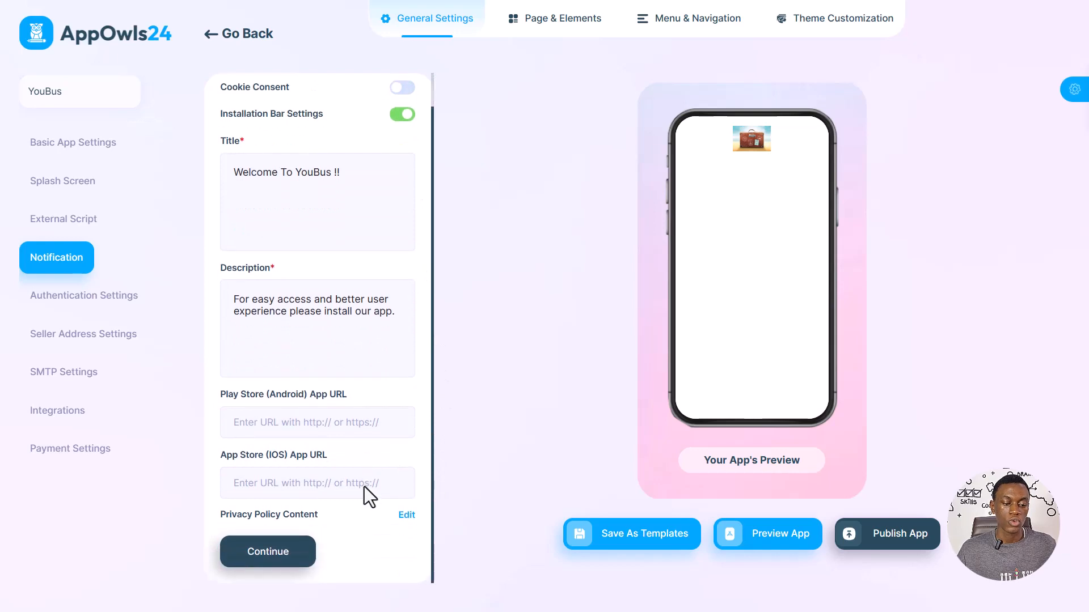
pyautogui.click(269, 551)
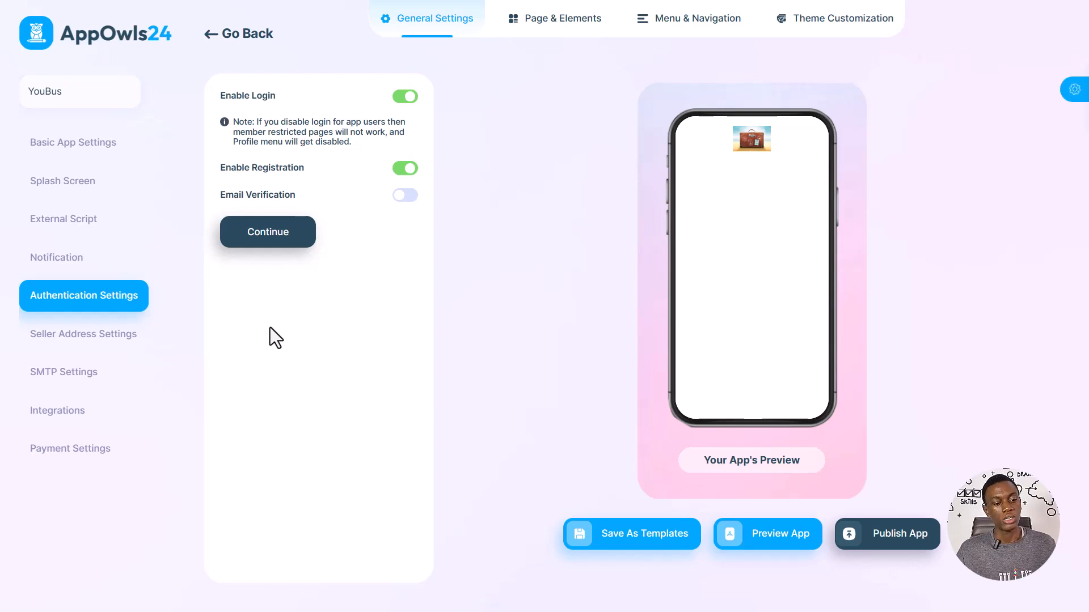
# Turn off login but leave registration enabled, and save the authentication settings
pyautogui.click(405, 101)
pyautogui.click(409, 170)
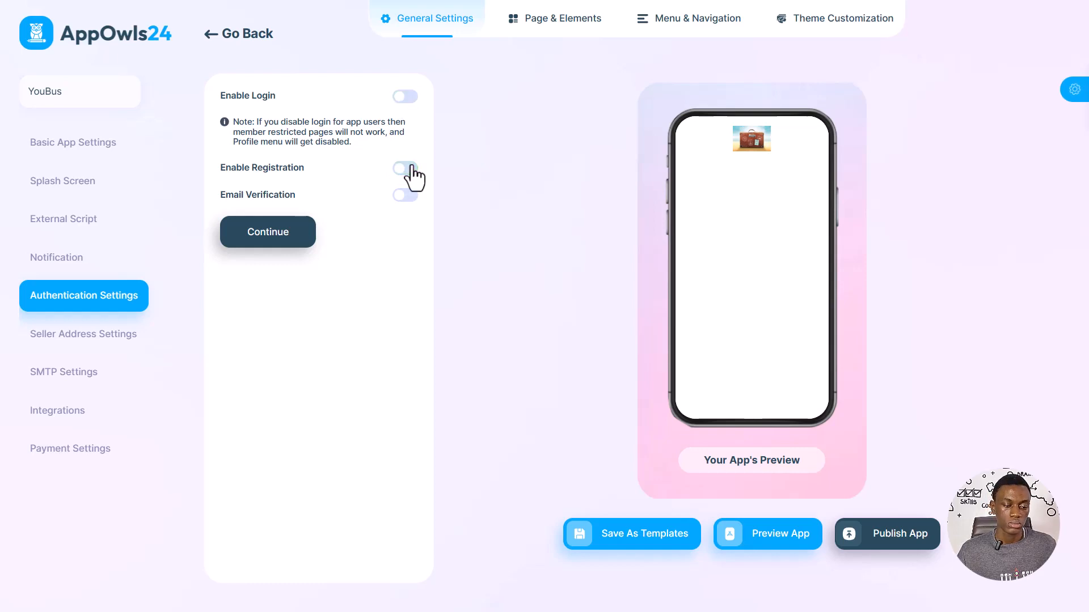
pyautogui.click(409, 169)
pyautogui.click(276, 237)
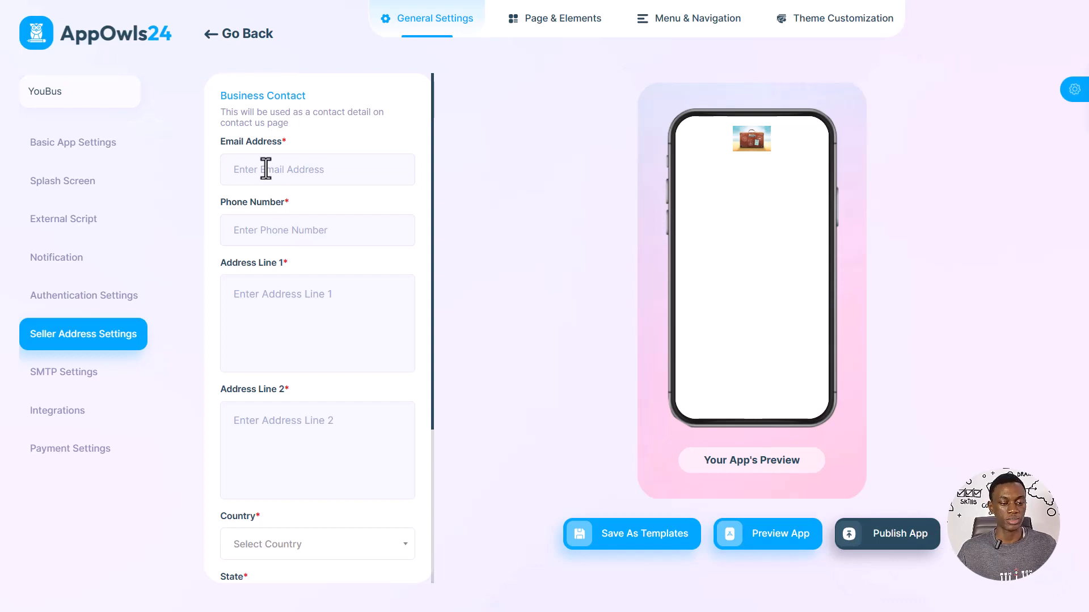
# Fill in the business contact's email address, phone number and both address lines in the seller address settings
pyautogui.write('sa')
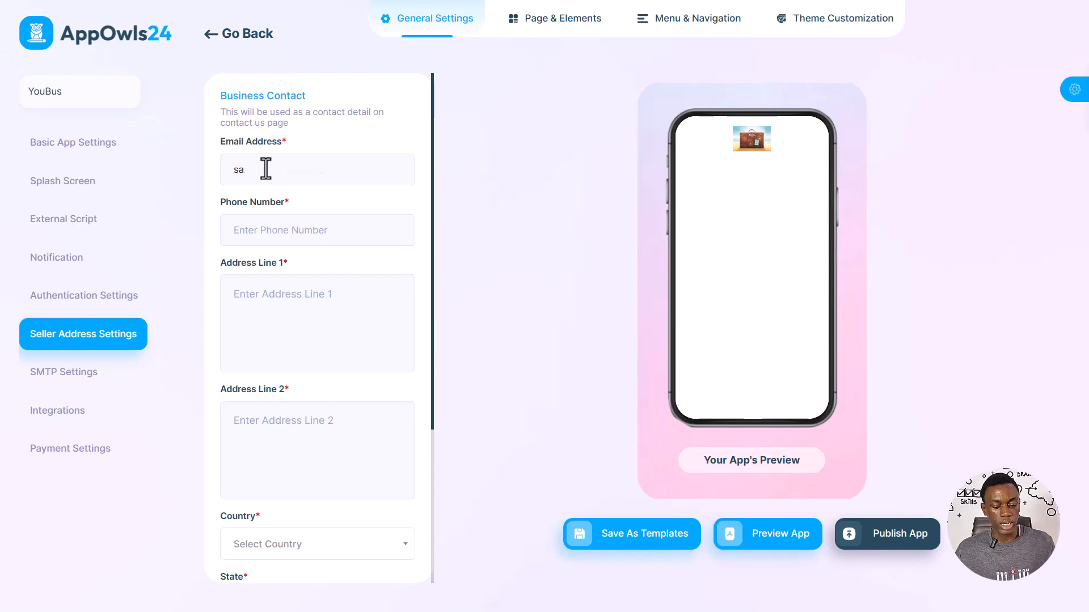
pyautogui.write('mple@sam')
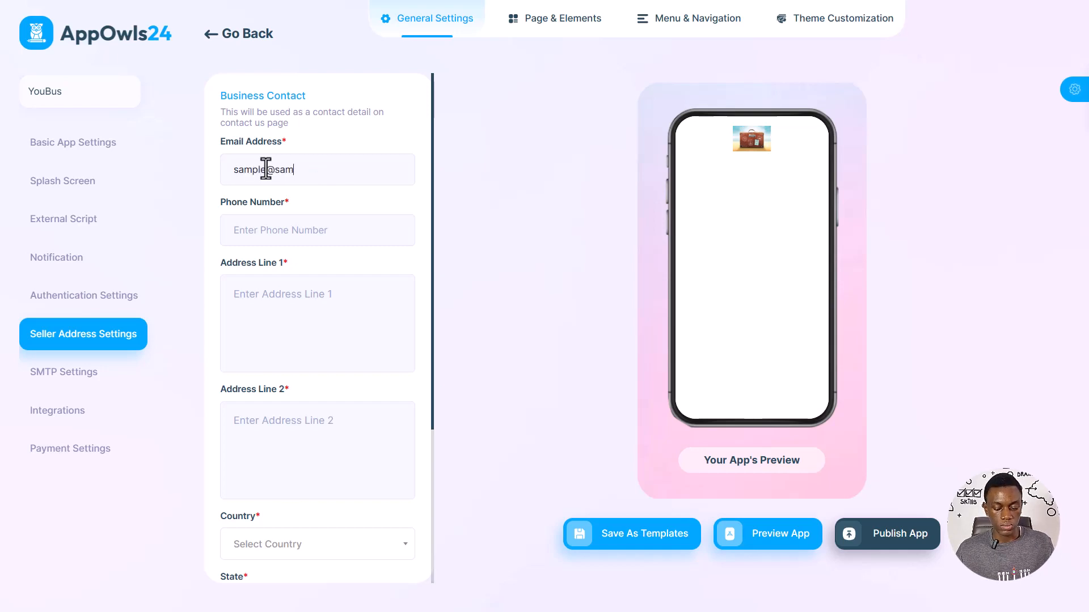
pyautogui.write('ple.com')
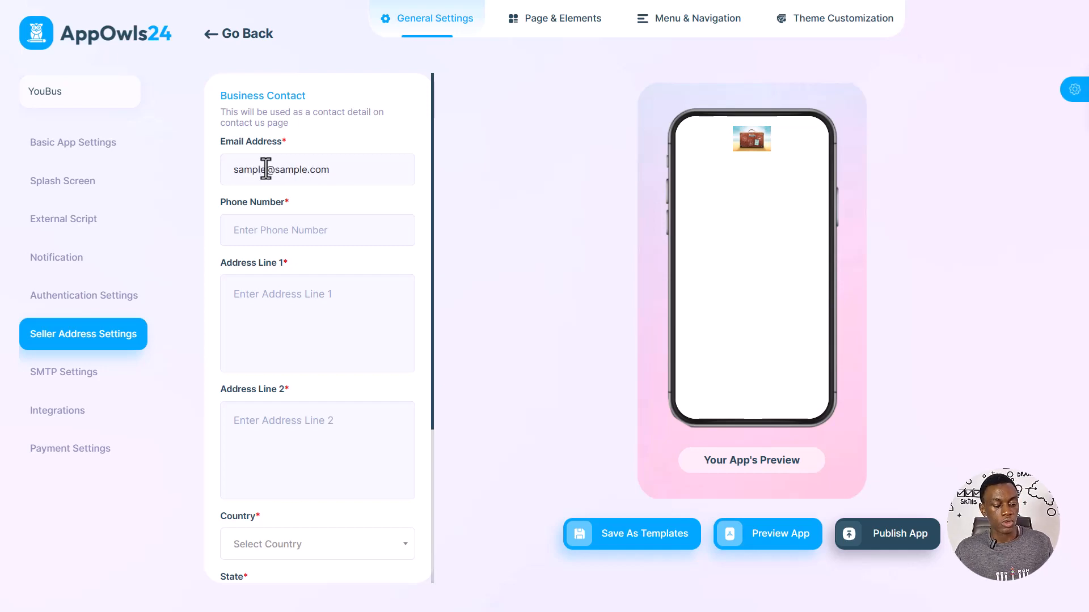
pyautogui.press('Tab')
pyautogui.write('123456')
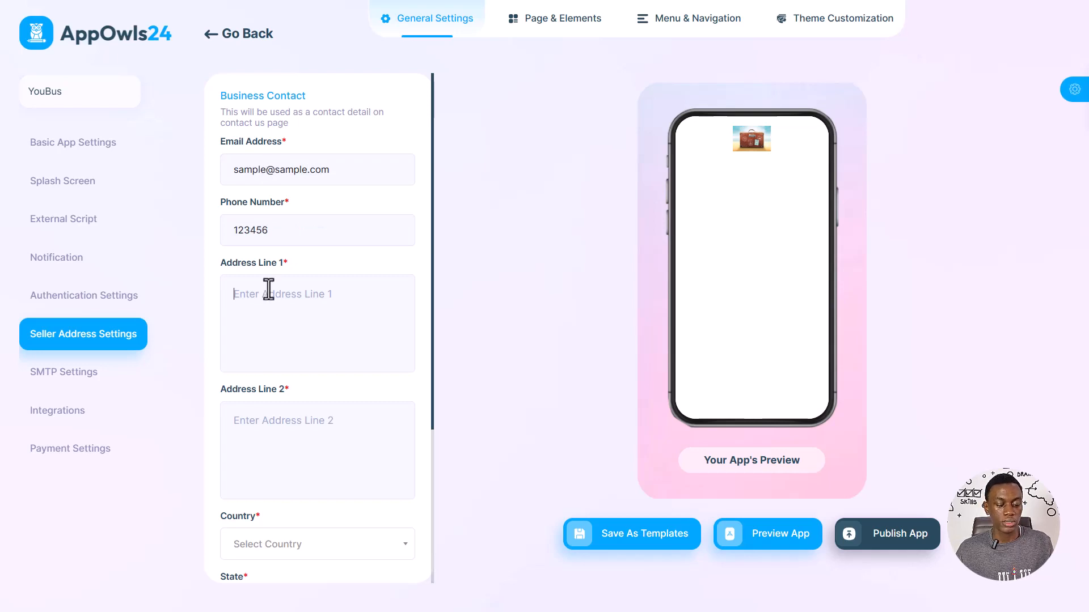
pyautogui.write('Address 1')
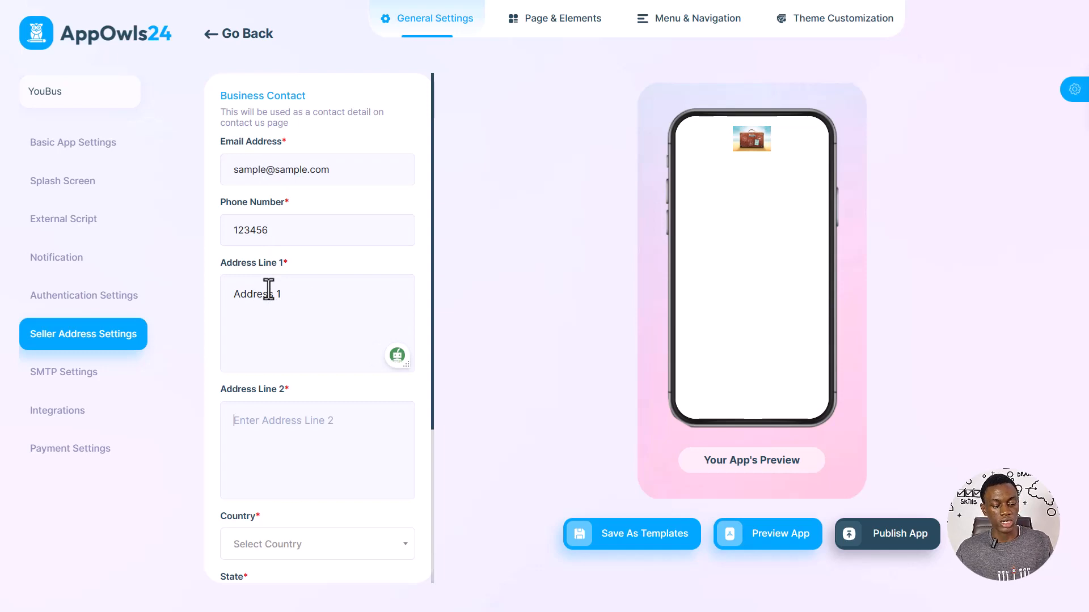
pyautogui.write('Address 2')
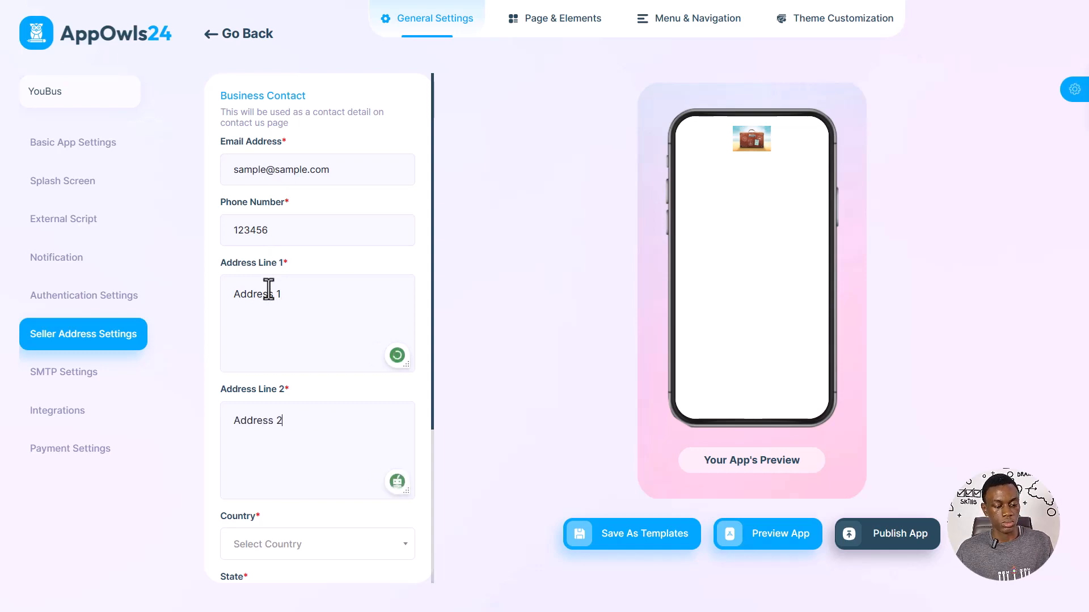
# Set the seller address country to United States
pyautogui.scroll(-4, 268, 290)
pyautogui.click(301, 334)
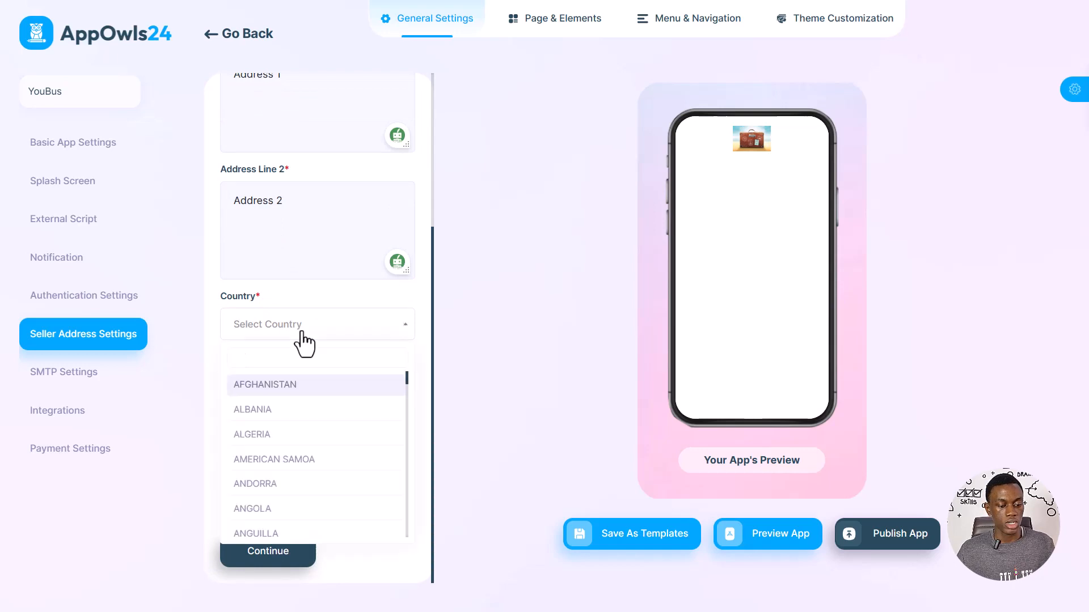
pyautogui.scroll(-20, 295, 441)
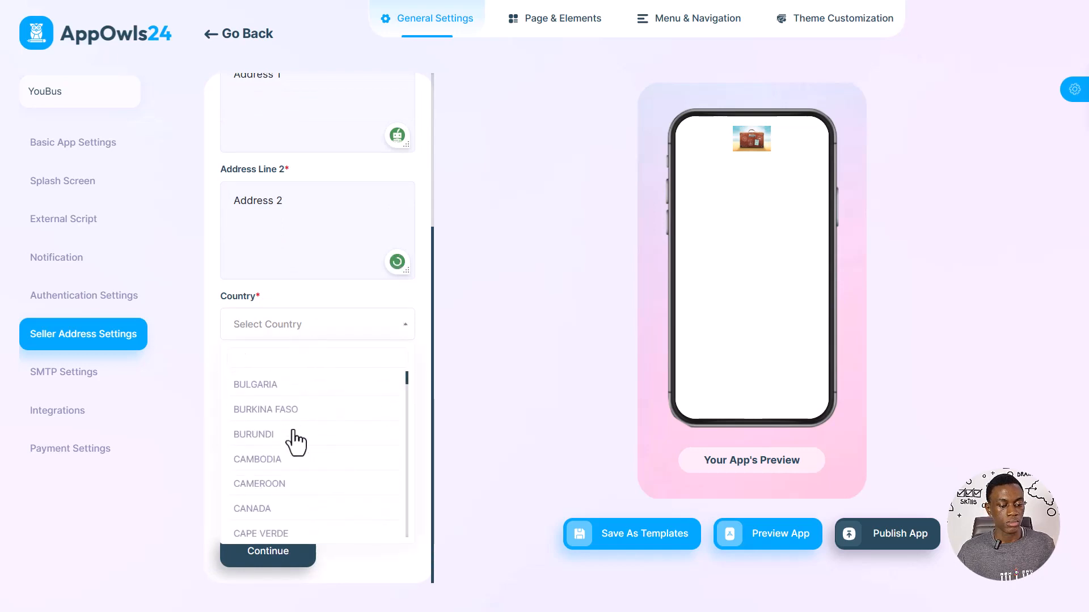
pyautogui.scroll(-20, 295, 441)
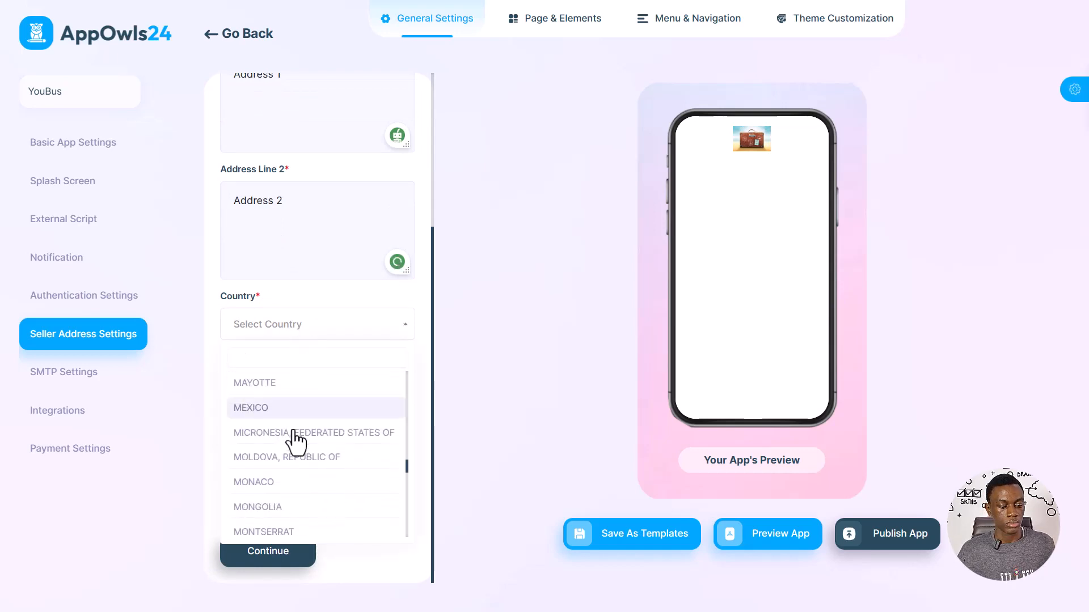
pyautogui.scroll(-20, 295, 441)
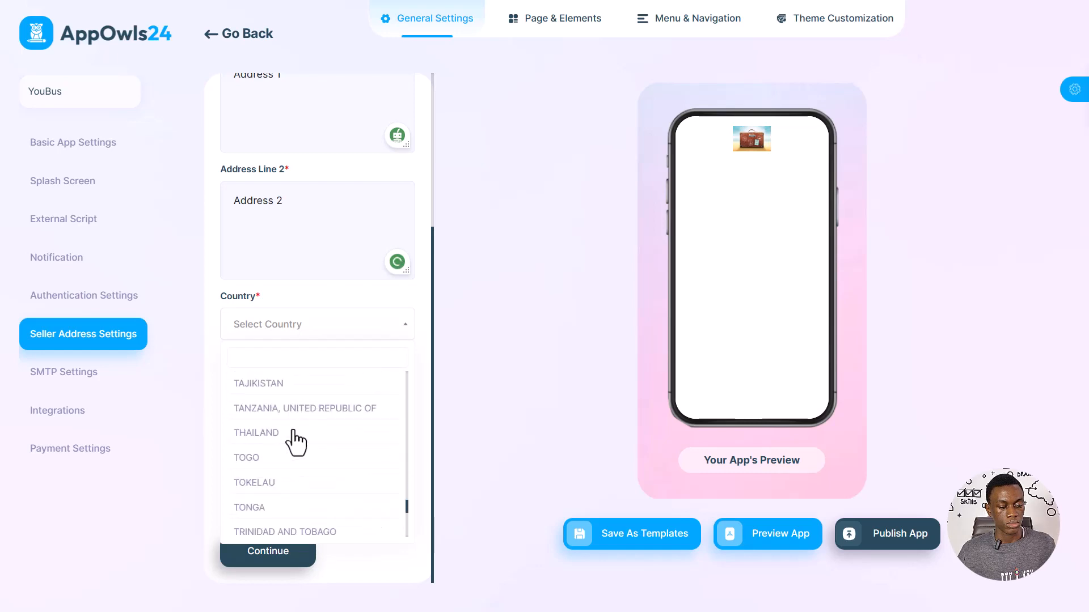
pyautogui.scroll(-3, 295, 441)
pyautogui.scroll(3, 294, 440)
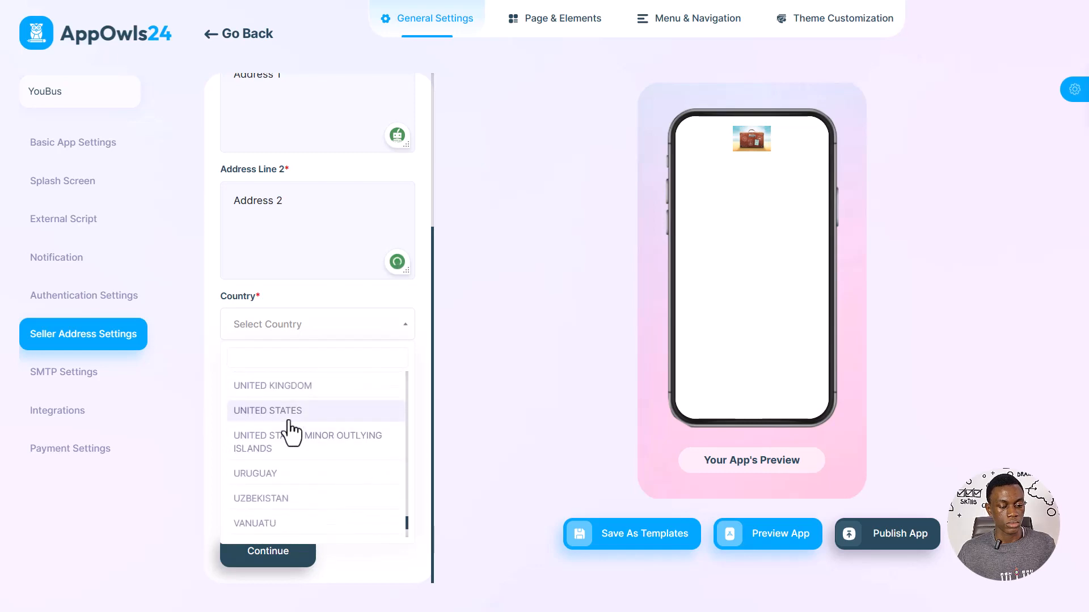
pyautogui.click(289, 420)
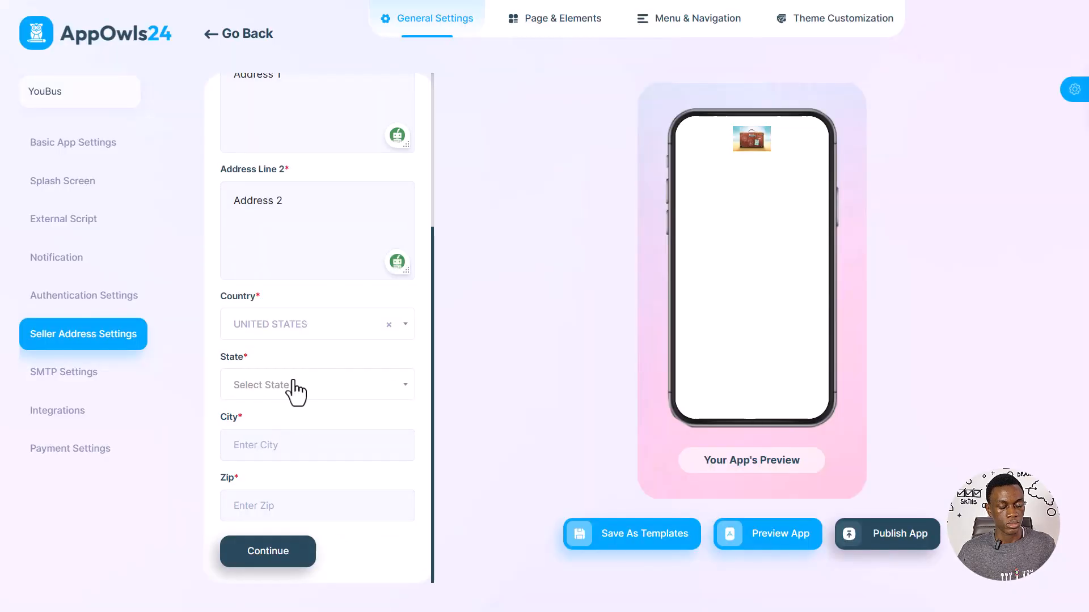
# Set the seller's state to Arizona, fill in the city and zip code, and save the seller address settings
pyautogui.click(293, 382)
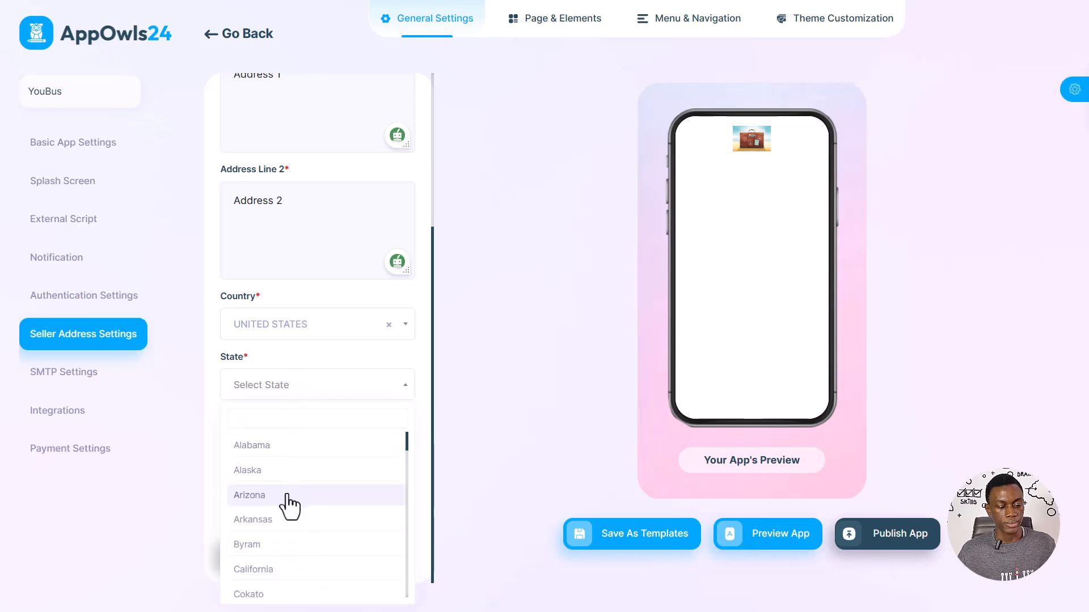
pyautogui.click(265, 502)
pyautogui.click(283, 455)
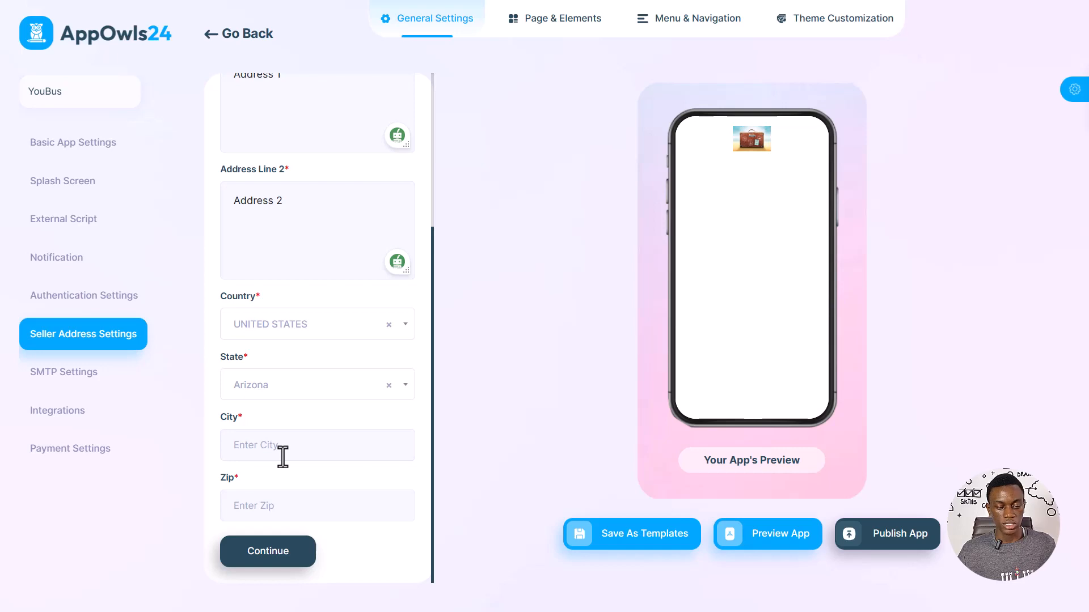
pyautogui.write('N')
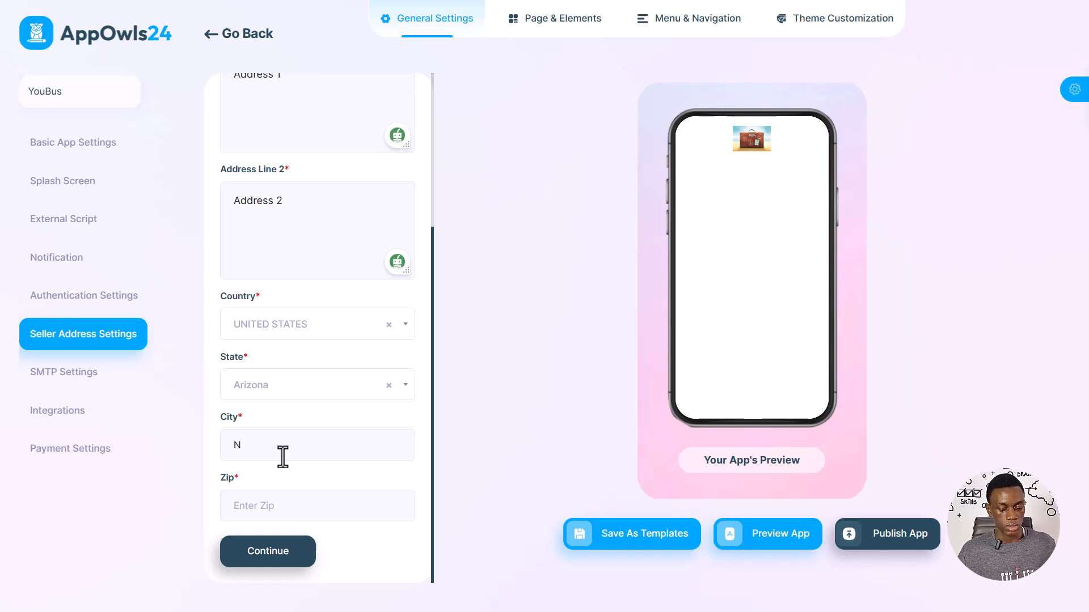
pyautogui.write('on')
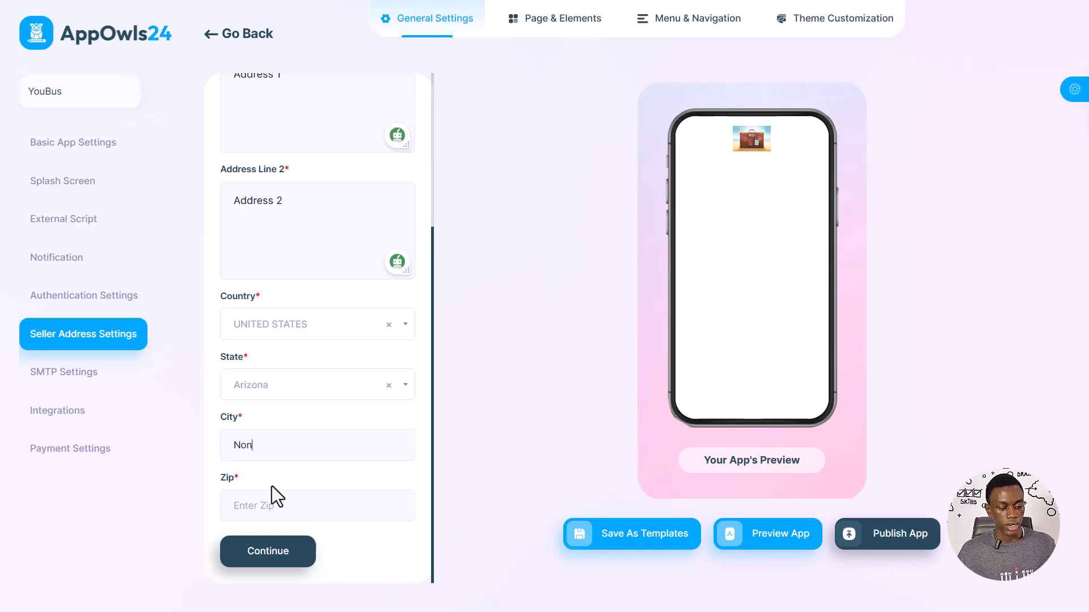
pyautogui.write('1234')
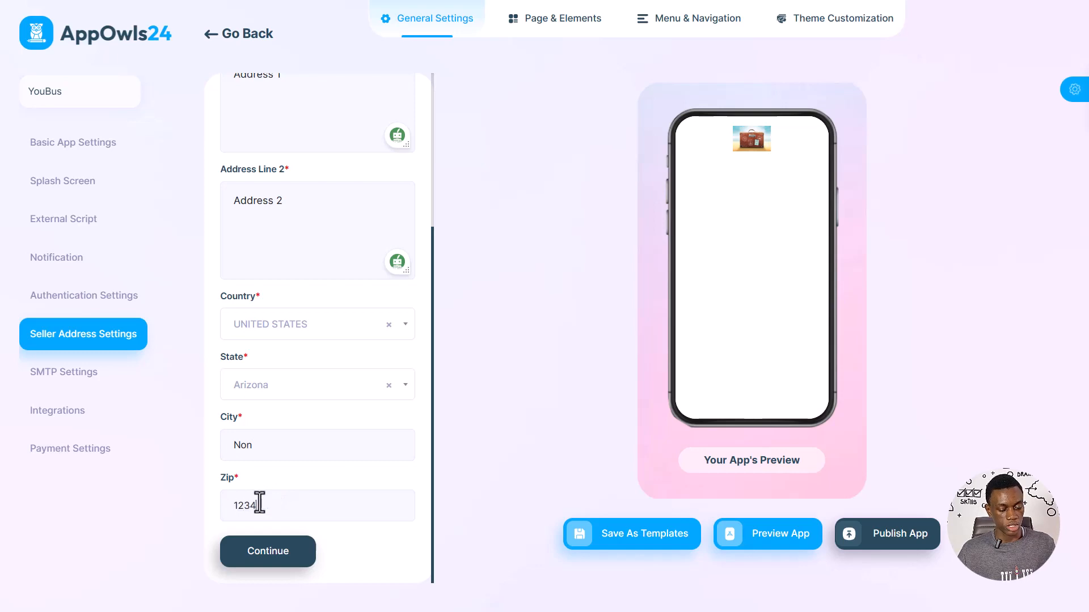
pyautogui.click(258, 561)
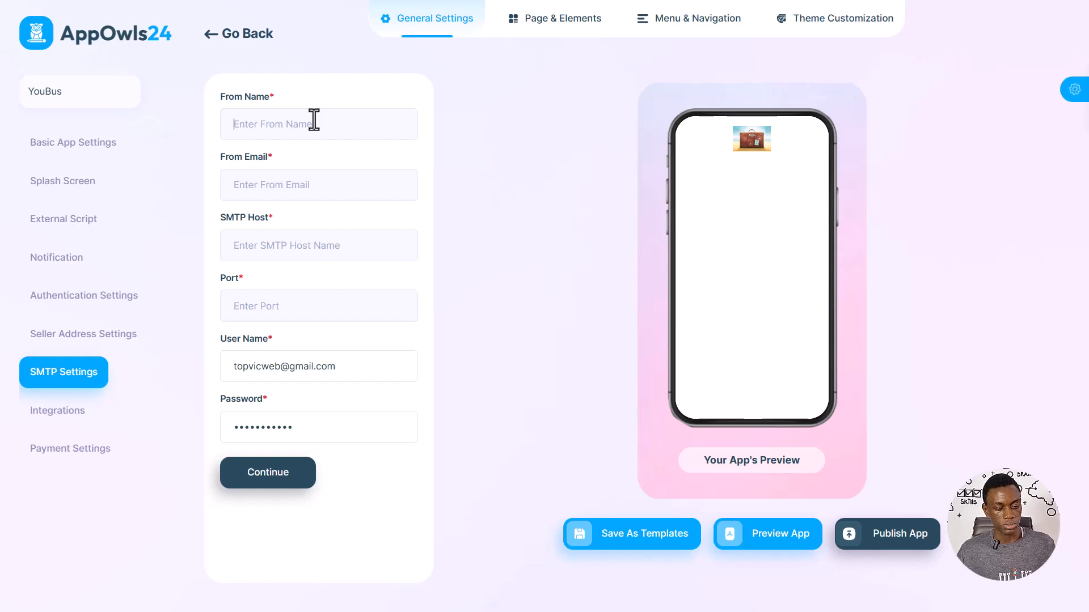
# Set the SMTP sender name to "Sample" and fill in the sender's email address
pyautogui.write('Sample')
pyautogui.press('Tab')
pyautogui.write('sample')
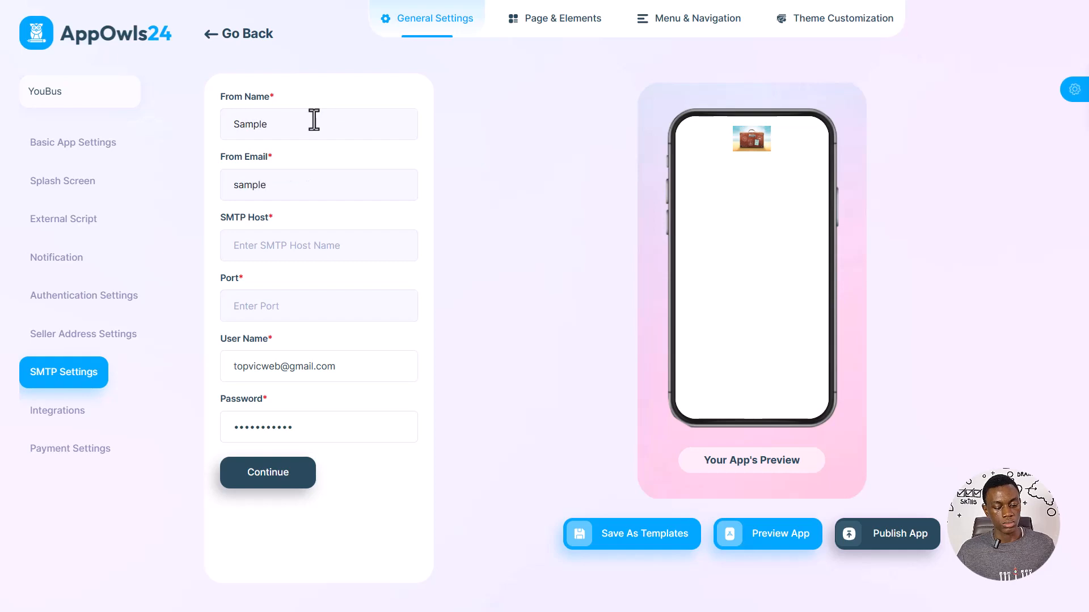
pyautogui.write('@sample')
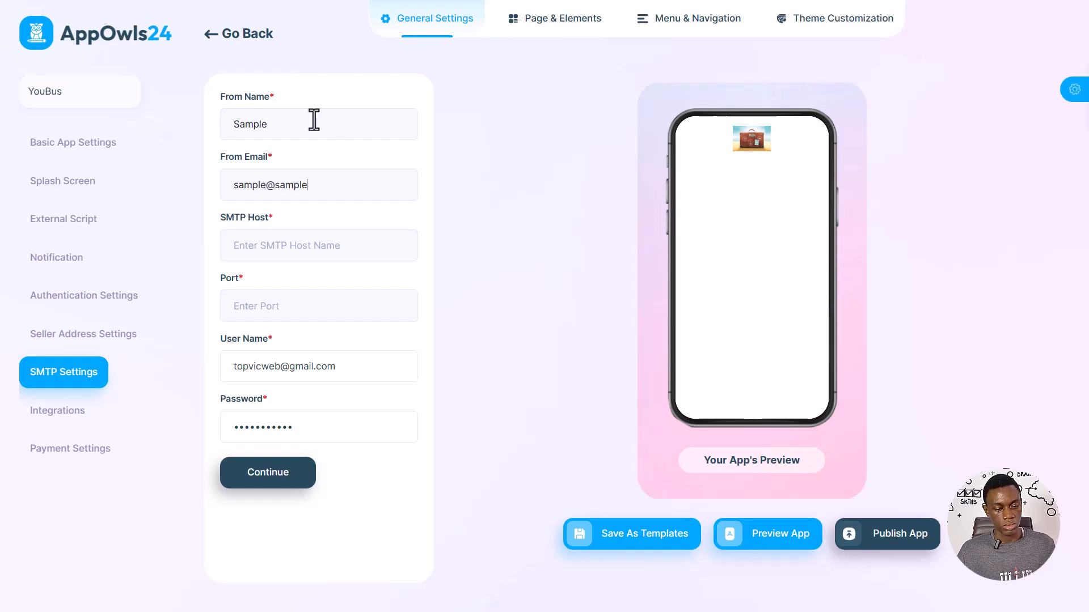
pyautogui.write('.com')
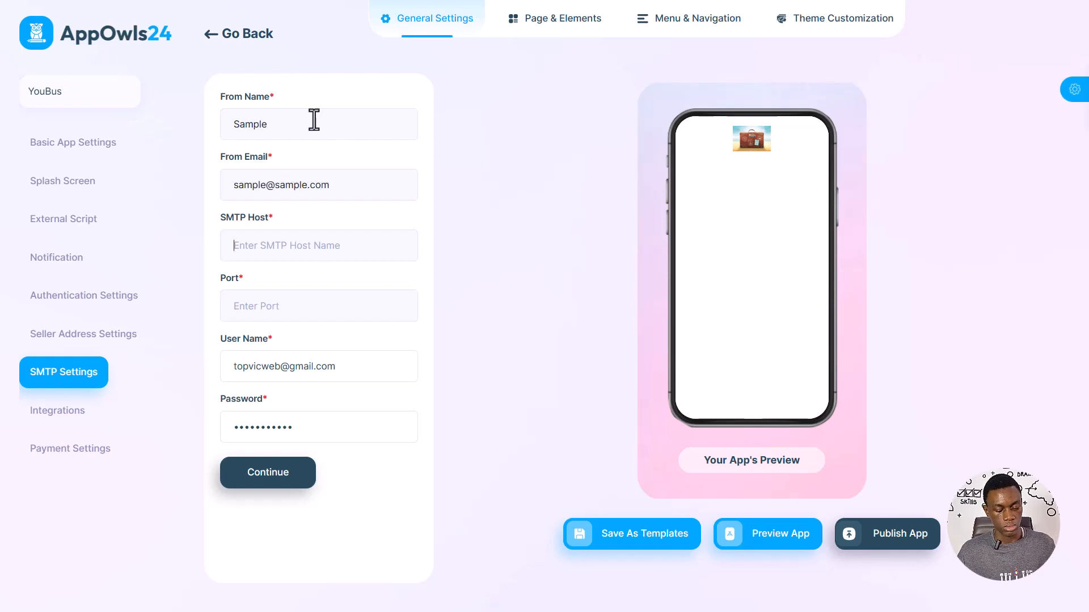
# Set the SMTP host to "Sample" and the port to 1234, and save the SMTP settings
pyautogui.press('Tab')
pyautogui.write('Sample')
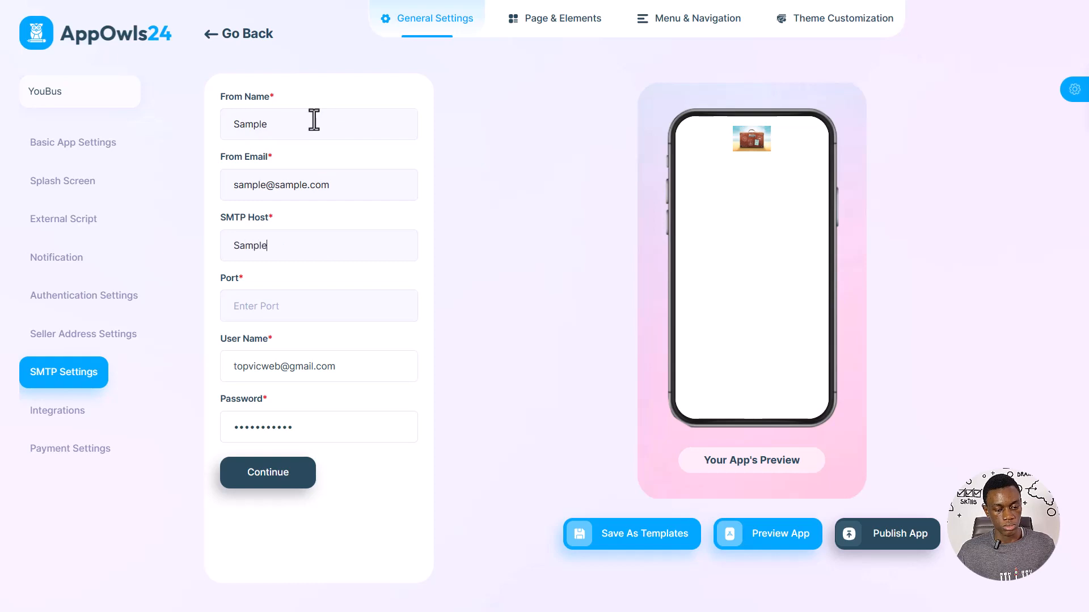
pyautogui.press('Tab')
pyautogui.write('1234')
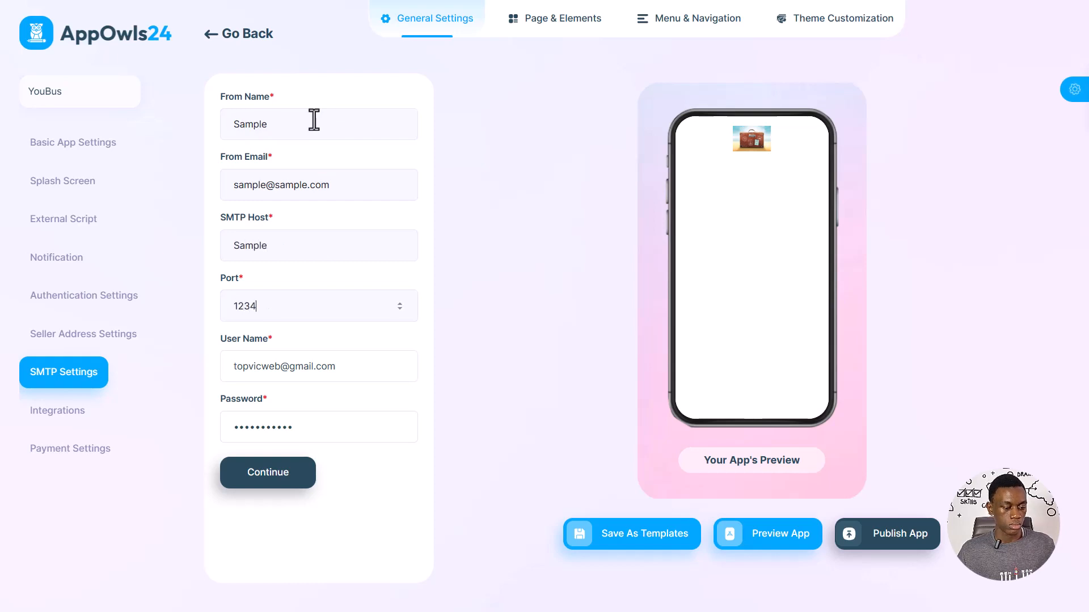
pyautogui.click(256, 480)
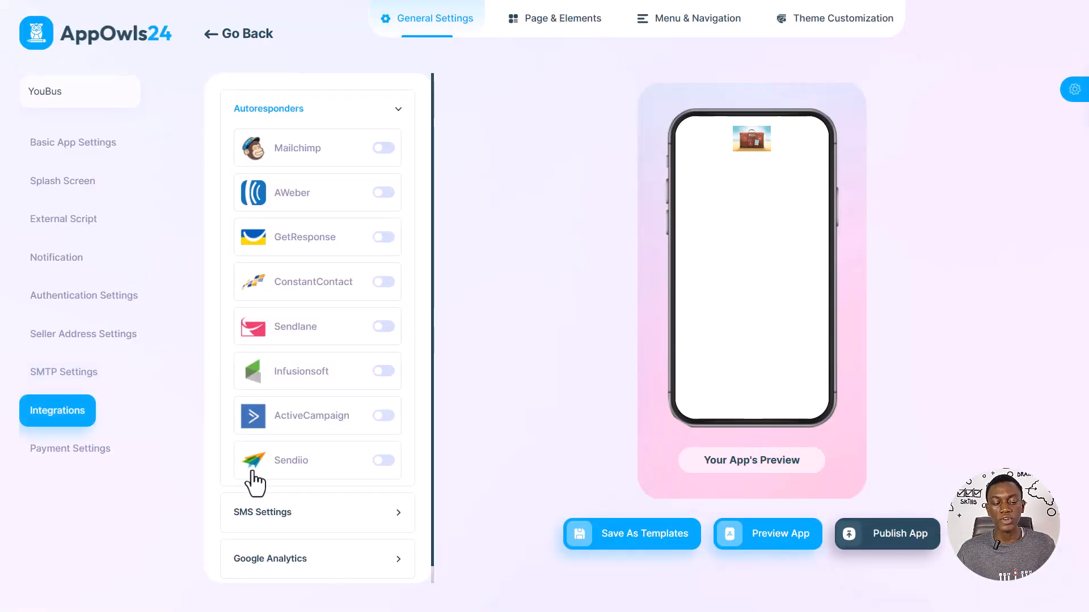
# Review the SMS and Google Analytics integration options, and open the payment settings
pyautogui.scroll(-1, 255, 483)
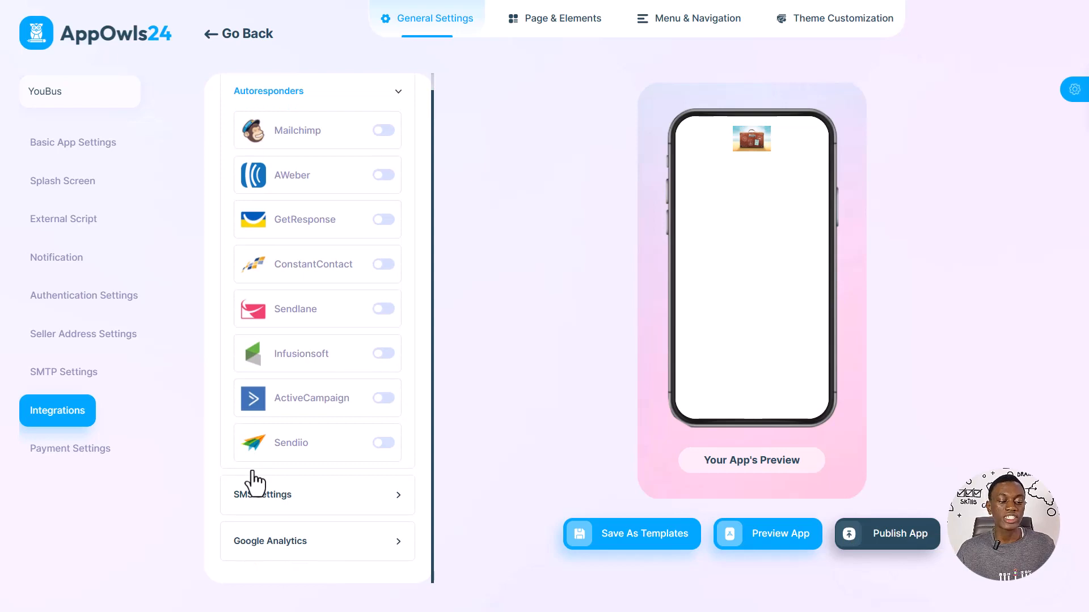
pyautogui.click(278, 497)
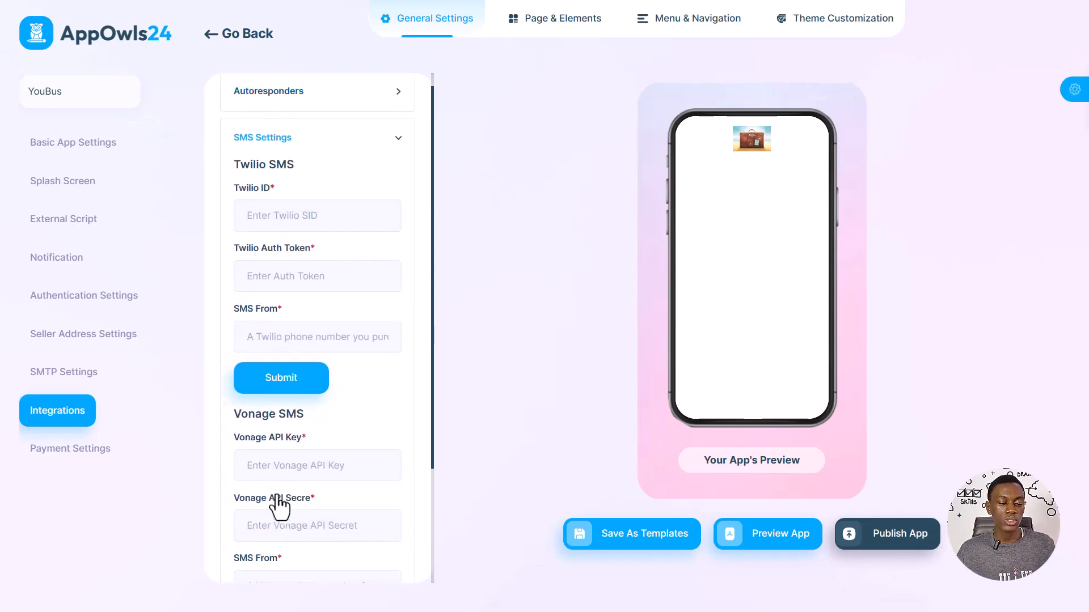
pyautogui.scroll(-3, 278, 503)
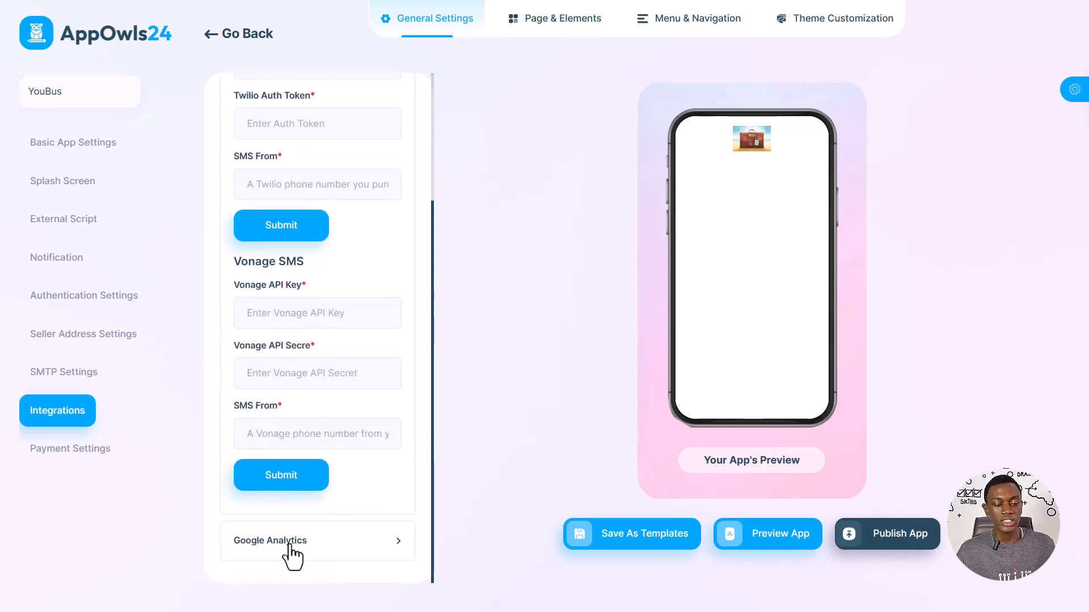
pyautogui.click(290, 544)
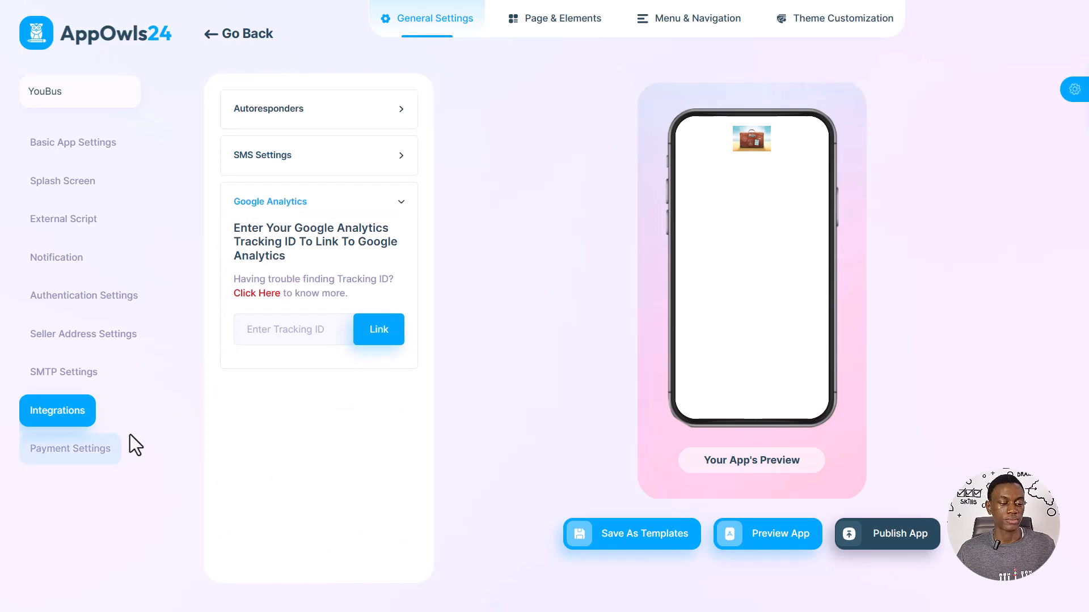
pyautogui.click(91, 449)
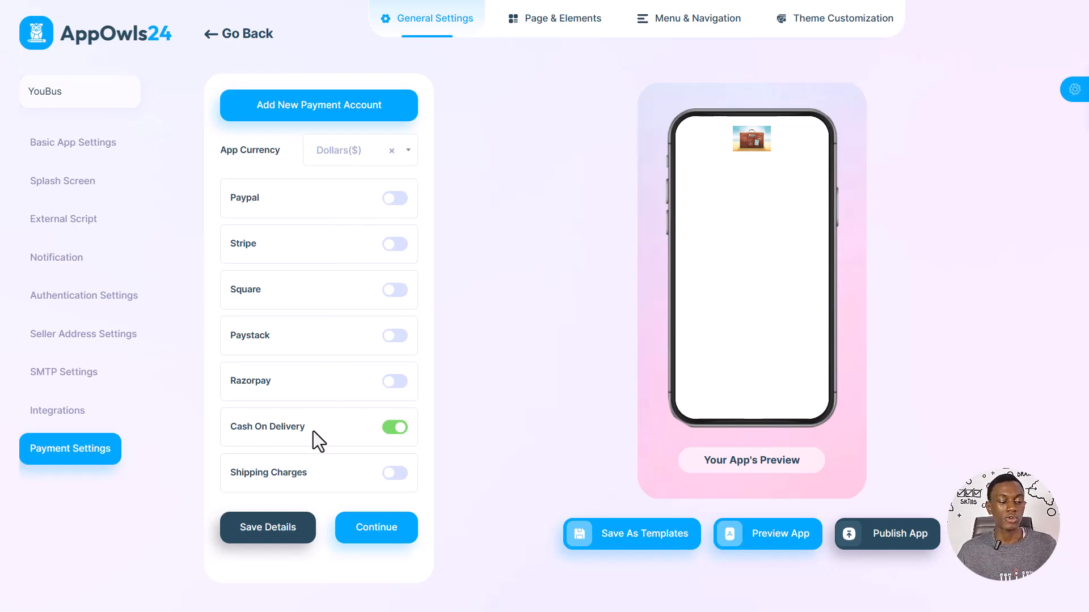
# Continue from the payment settings to page setup, title the new page "Homescreen" and make it the default page
pyautogui.click(370, 527)
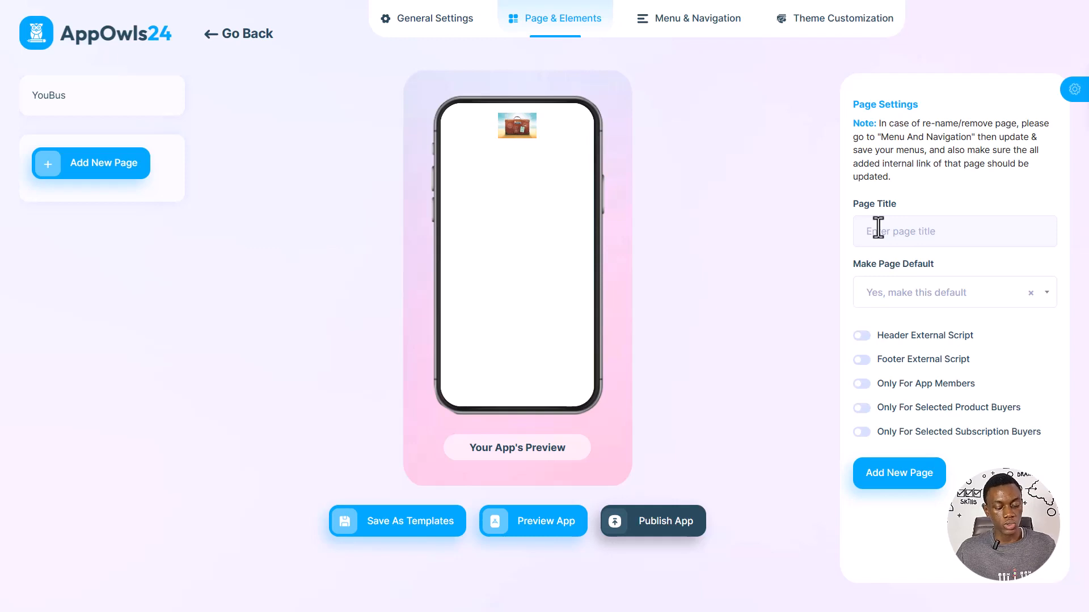
pyautogui.write('Homesc')
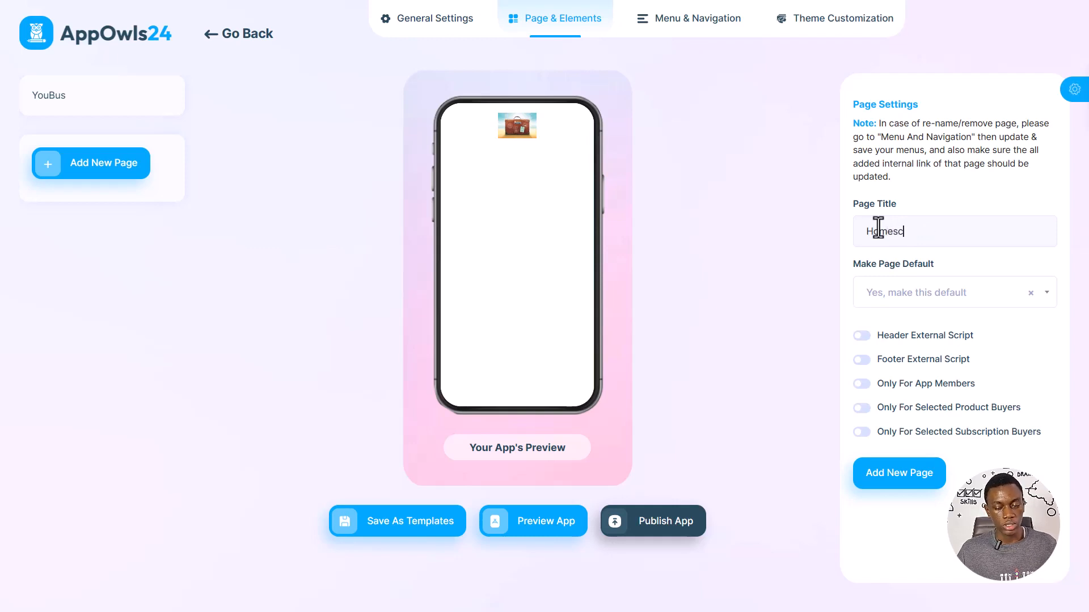
pyautogui.write('reen')
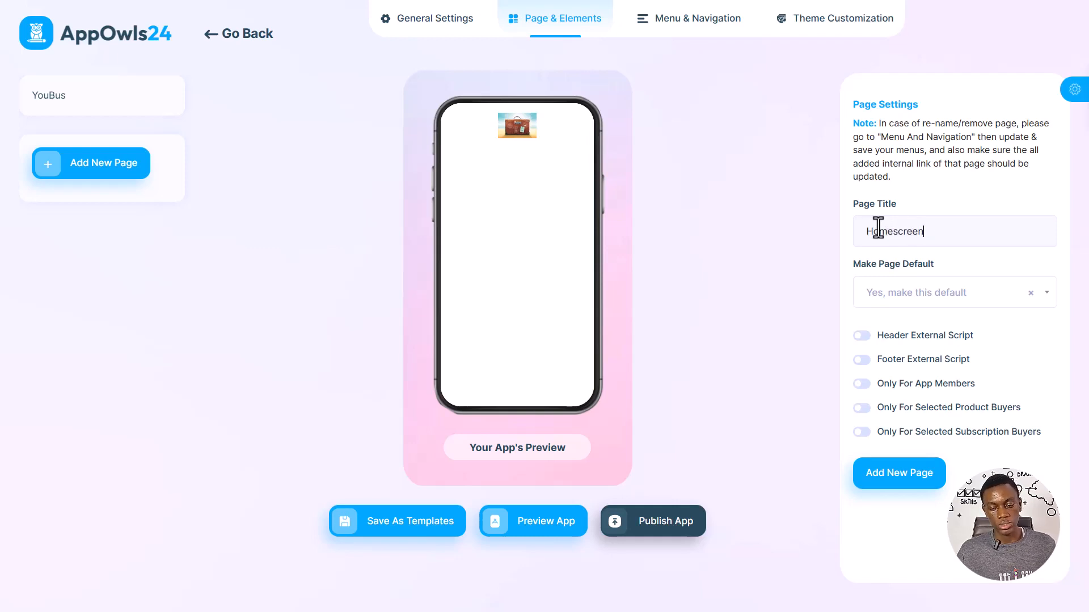
pyautogui.click(893, 295)
pyautogui.click(886, 355)
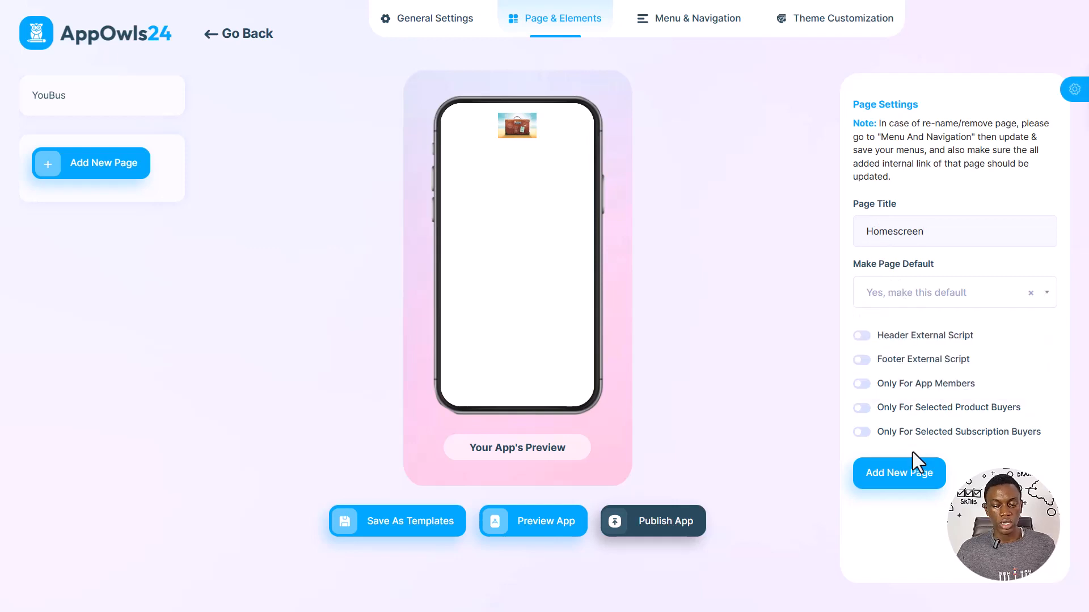
pyautogui.click(862, 338)
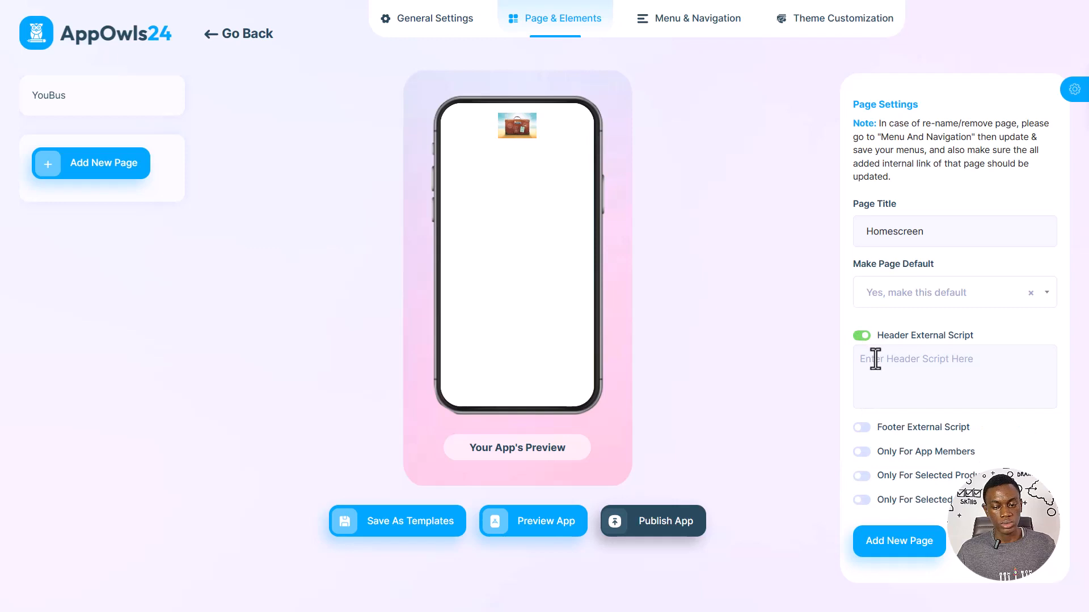
pyautogui.click(874, 359)
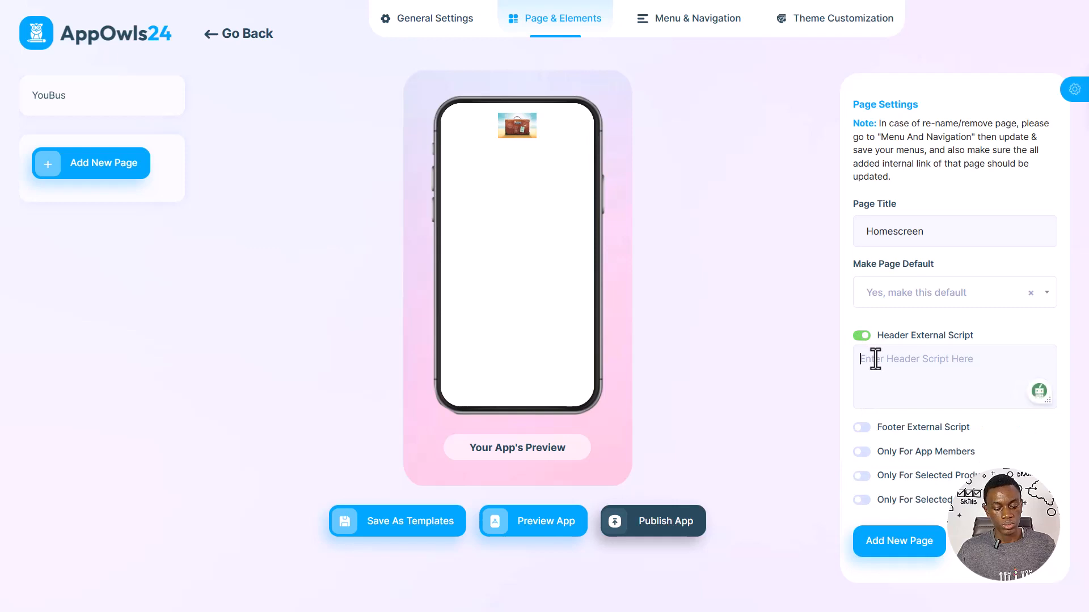
pyautogui.write('Header')
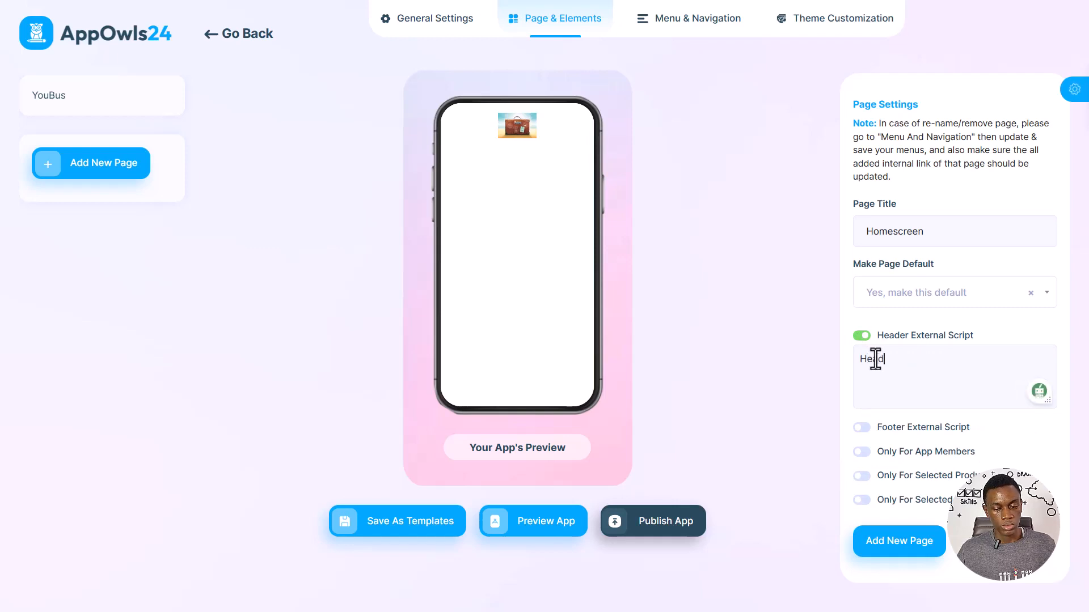
pyautogui.click(862, 430)
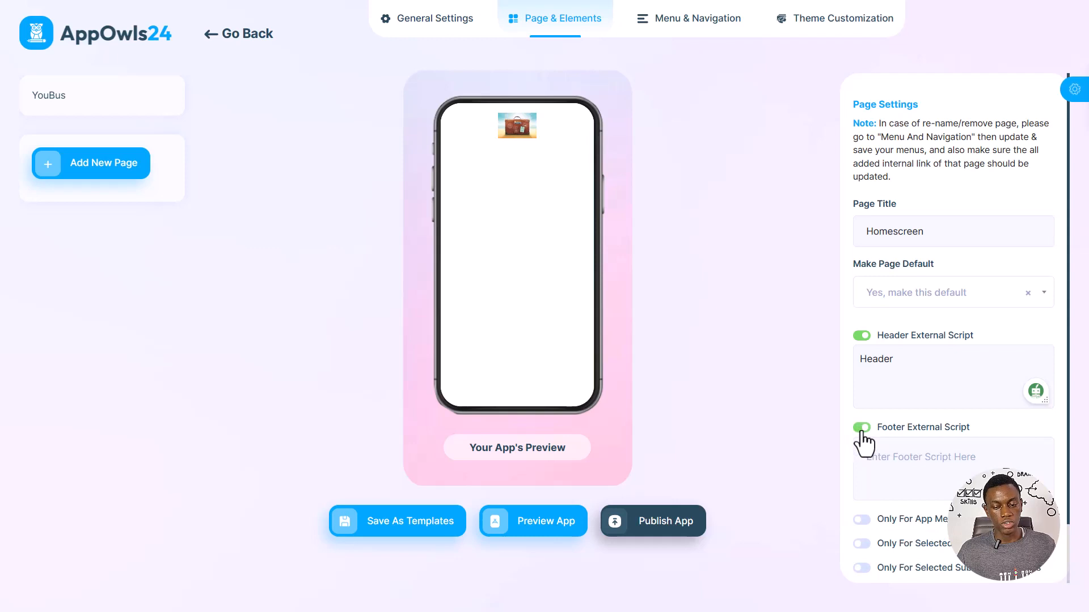
pyautogui.click(862, 429)
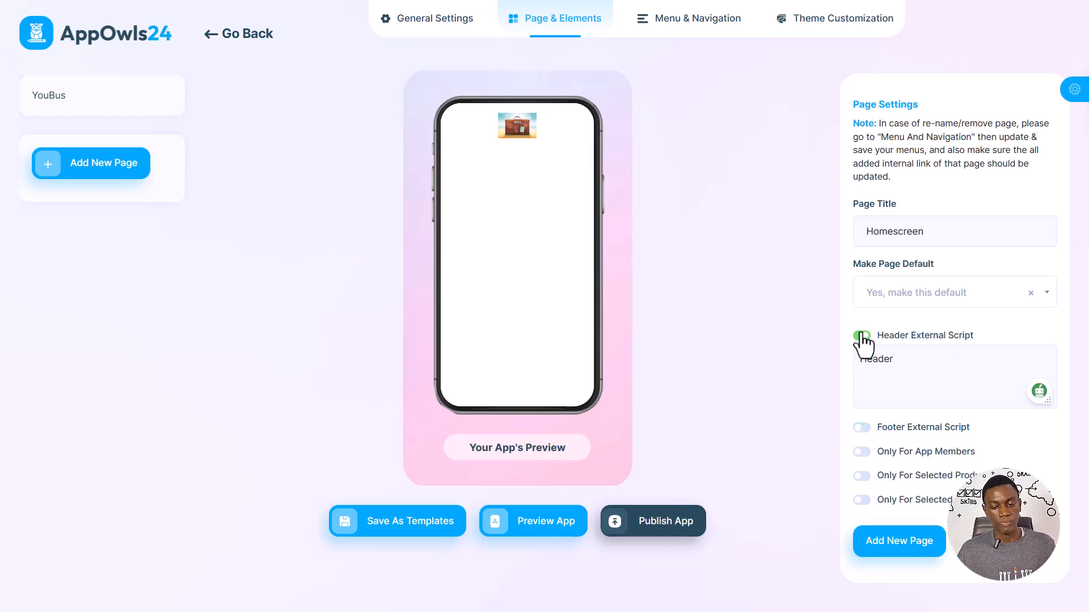
# Add the Homescreen page to the app without any external scripts
pyautogui.click(894, 460)
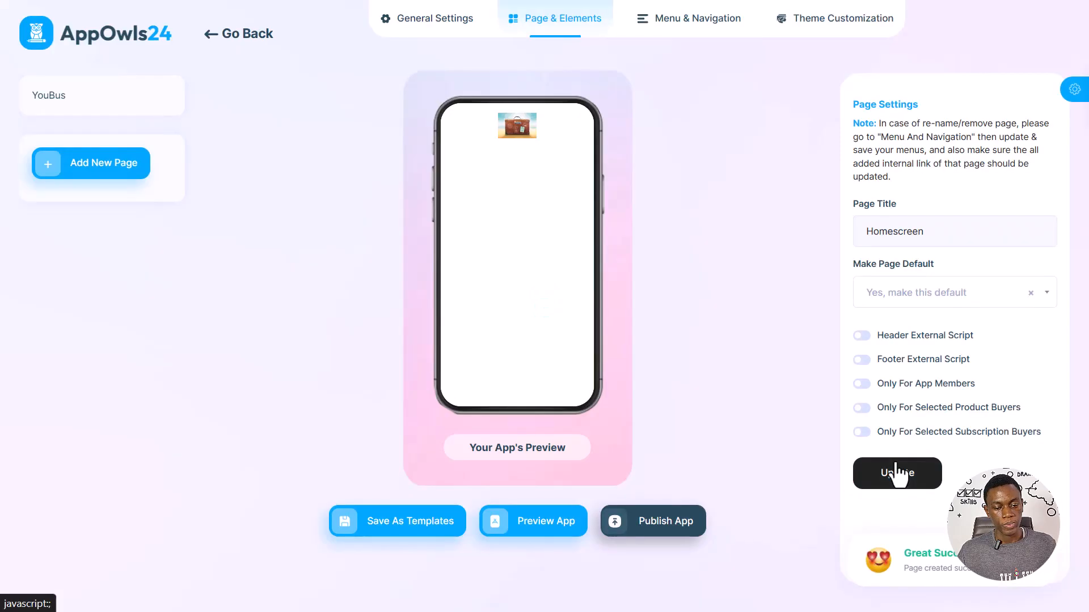
pyautogui.click(897, 474)
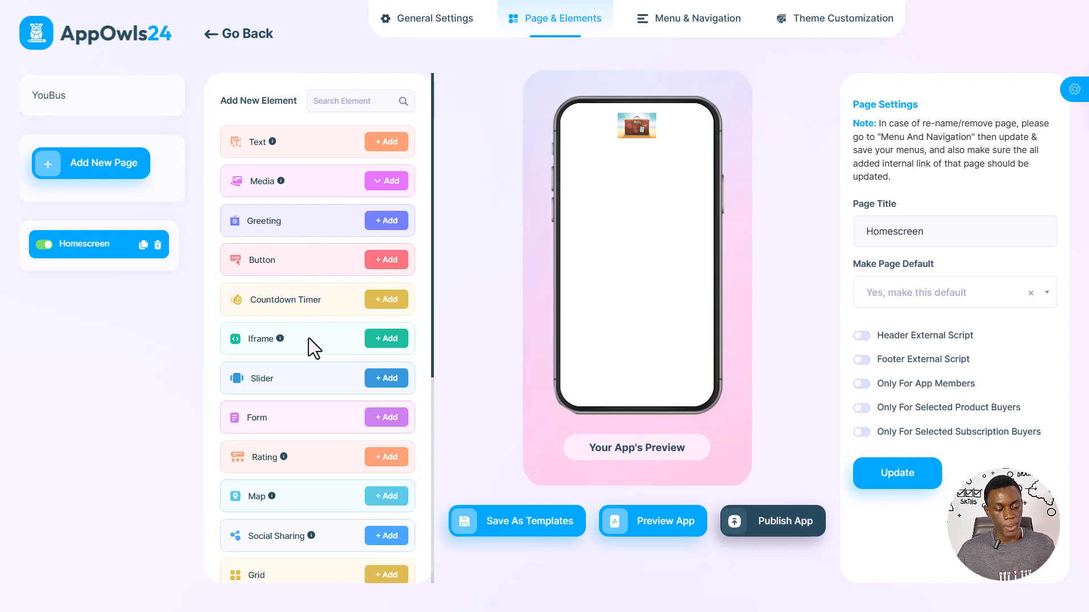
# Examine the full list of elements available for the Homescreen page
pyautogui.scroll(-3, 297, 370)
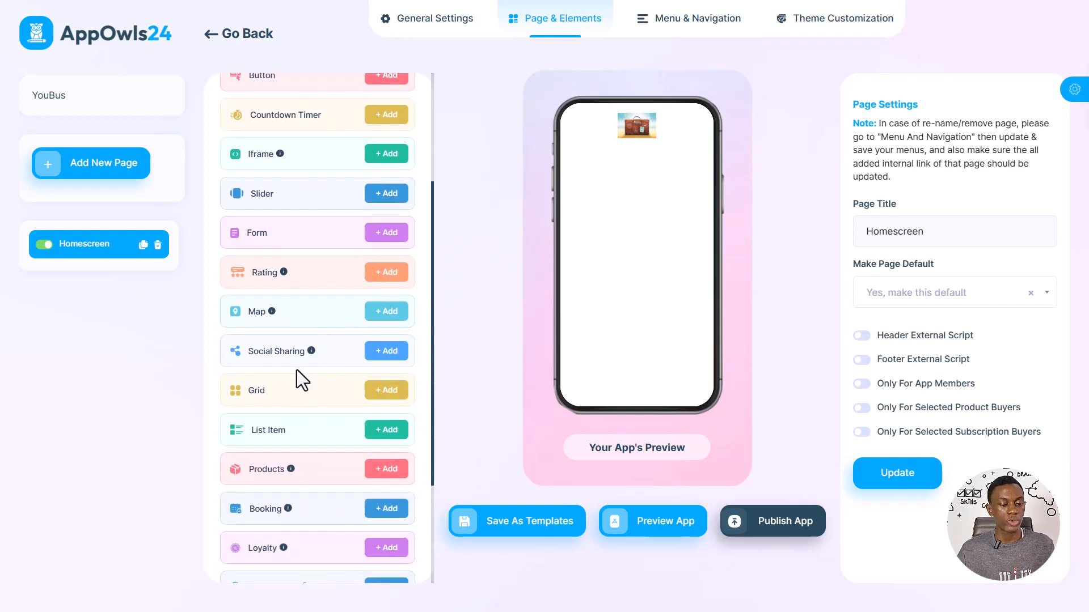
pyautogui.scroll(-2, 297, 370)
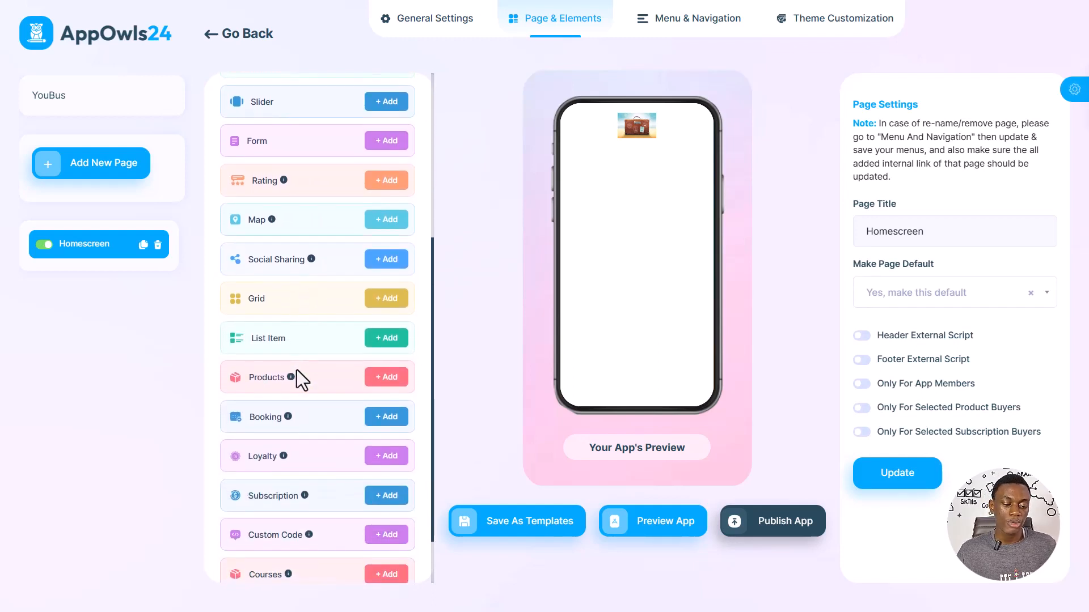
pyautogui.scroll(-1, 297, 370)
pyautogui.scroll(-1, 284, 291)
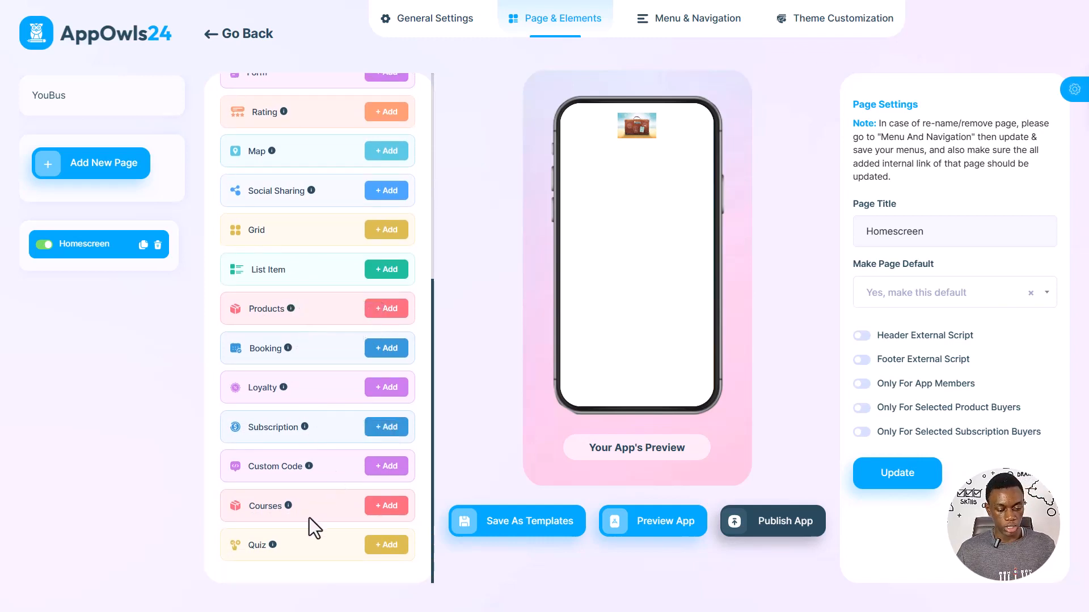
pyautogui.scroll(5, 300, 543)
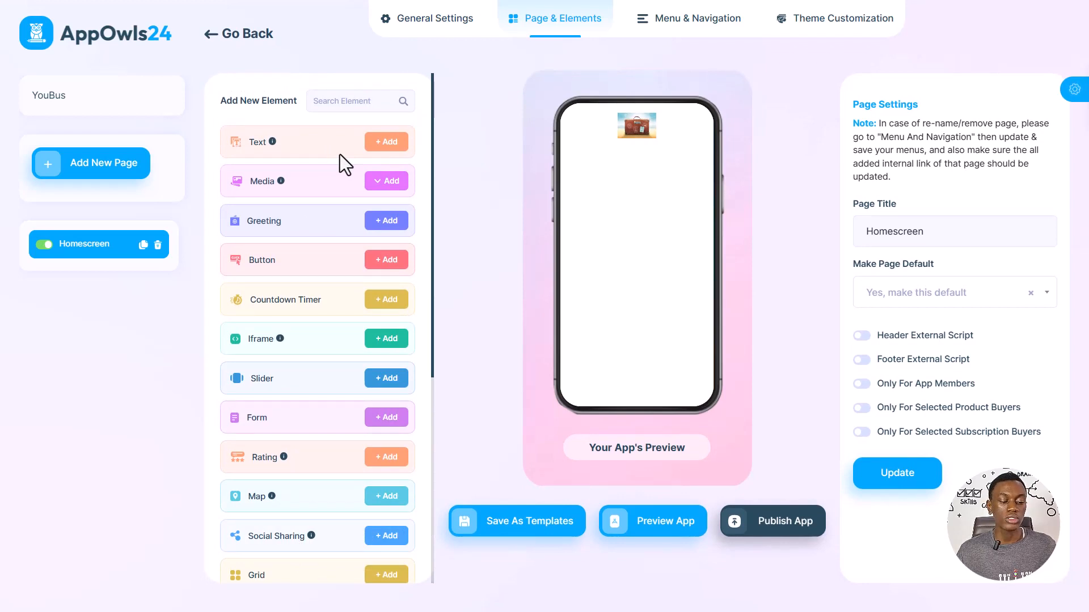
pyautogui.scroll(-6, 339, 154)
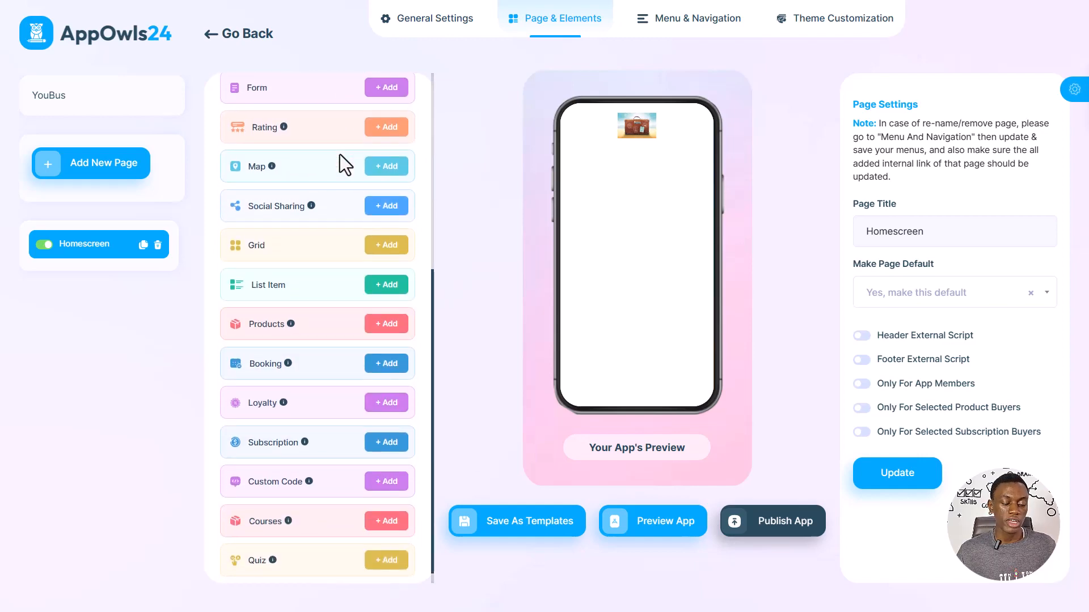
pyautogui.scroll(6, 339, 154)
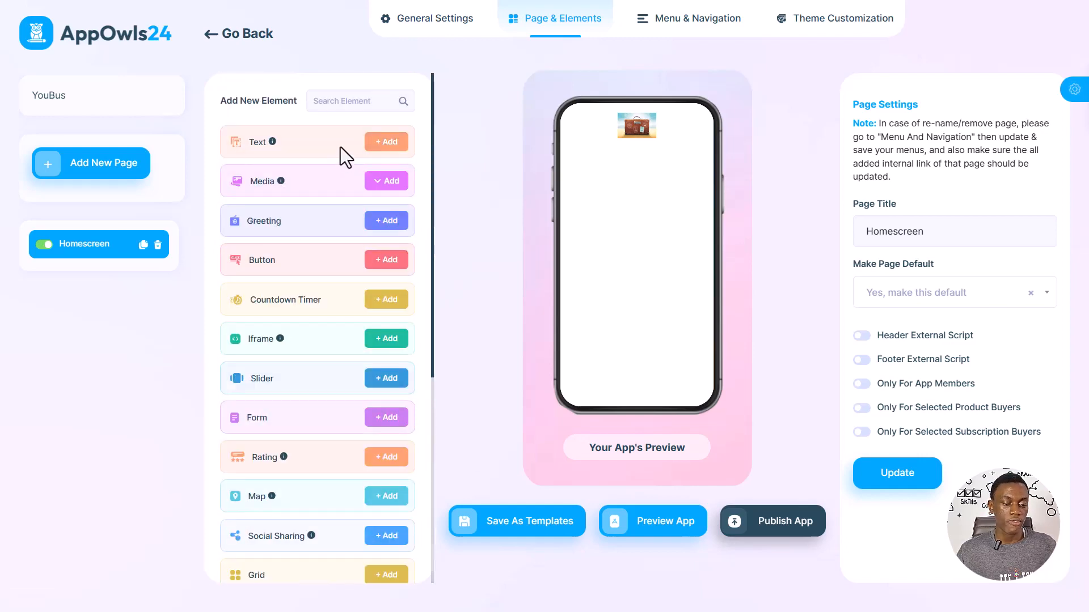
# Add a text element to the Homescreen page and replace its placeholder with "Time to travel the world with YouBus"
pyautogui.click(380, 142)
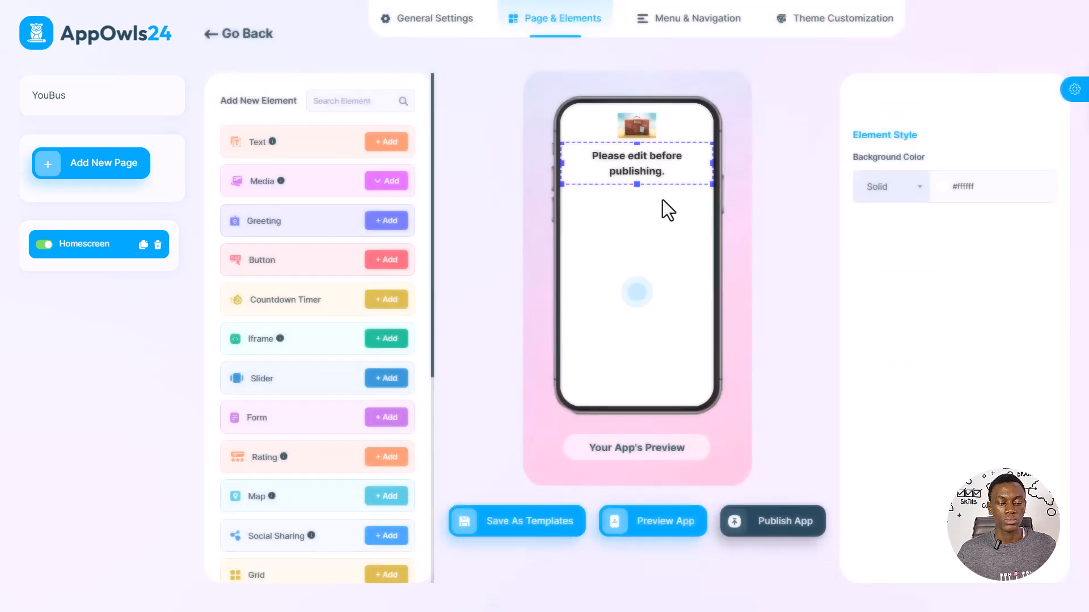
pyautogui.click(645, 170)
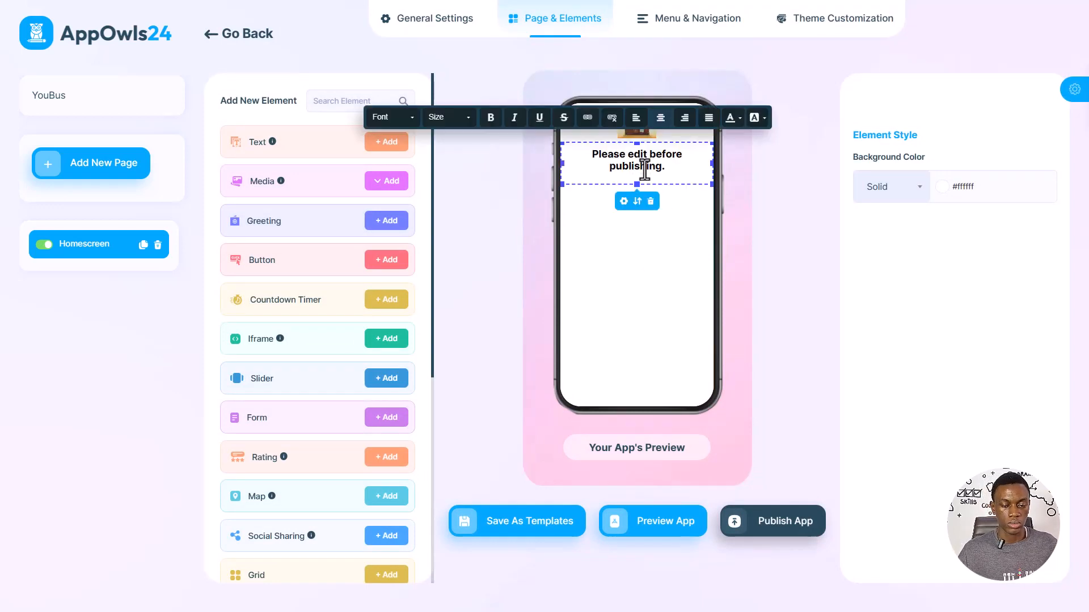
pyautogui.press('Delete')
pyautogui.press('Delete')
pyautogui.press('Delete')
pyautogui.press('Delete')
pyautogui.press('Delete')
pyautogui.press('Delete')
pyautogui.press('Delete')
pyautogui.press('Delete')
pyautogui.press('Delete')
pyautogui.press('Delete')
pyautogui.press('Delete')
pyautogui.press('Delete')
pyautogui.press('Delete')
pyautogui.press('Delete')
pyautogui.press('Delete')
pyautogui.press('Delete')
pyautogui.press('Delete')
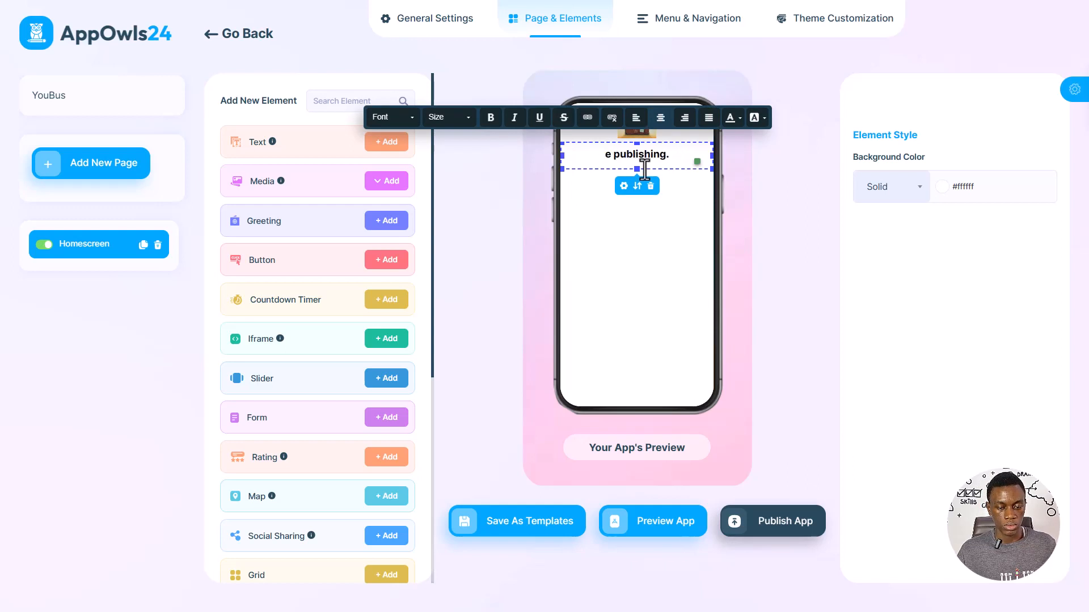
pyautogui.press('Delete')
pyautogui.press('Delete')
pyautogui.press('Delete')
pyautogui.press('Delete')
pyautogui.press('Delete')
pyautogui.press('Delete')
pyautogui.press('Delete')
pyautogui.press('Delete')
pyautogui.press('Delete')
pyautogui.press('Delete')
pyautogui.press('Delete')
pyautogui.press('Delete')
pyautogui.press('Delete')
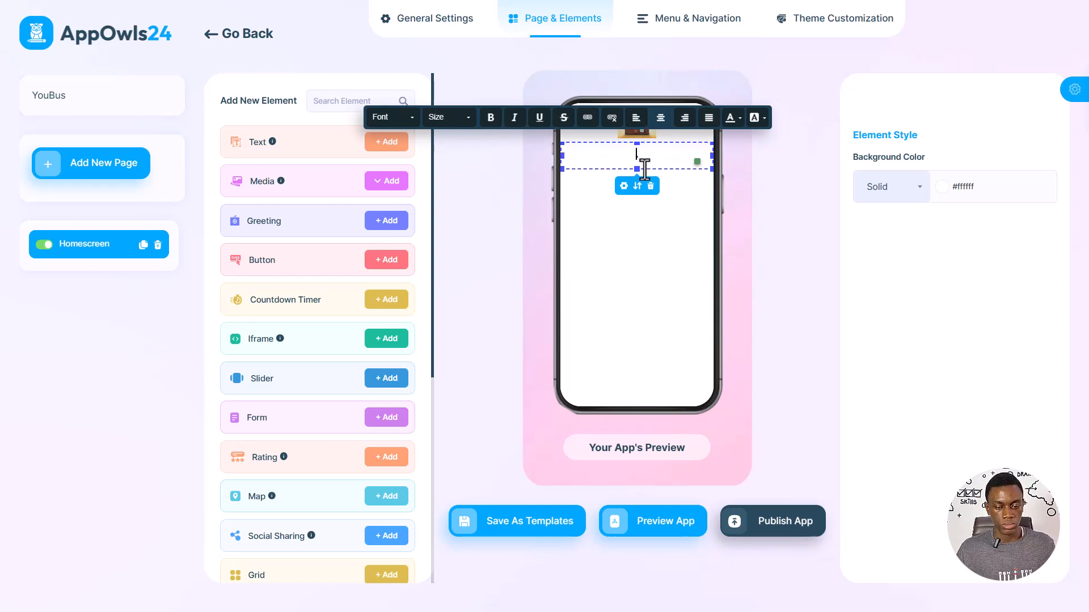
pyautogui.write('Tim')
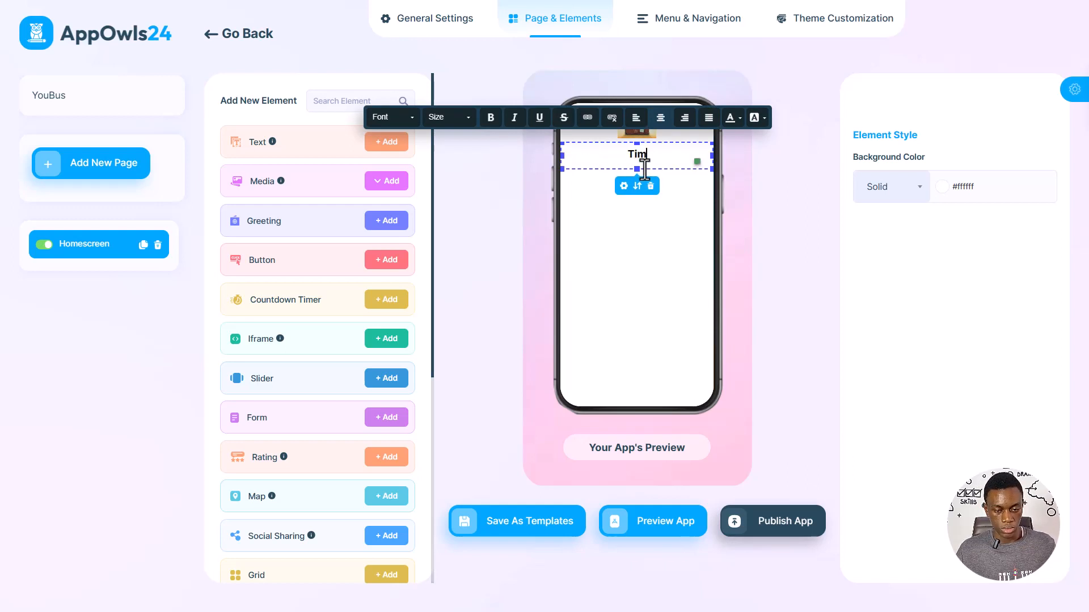
pyautogui.write('e to trav')
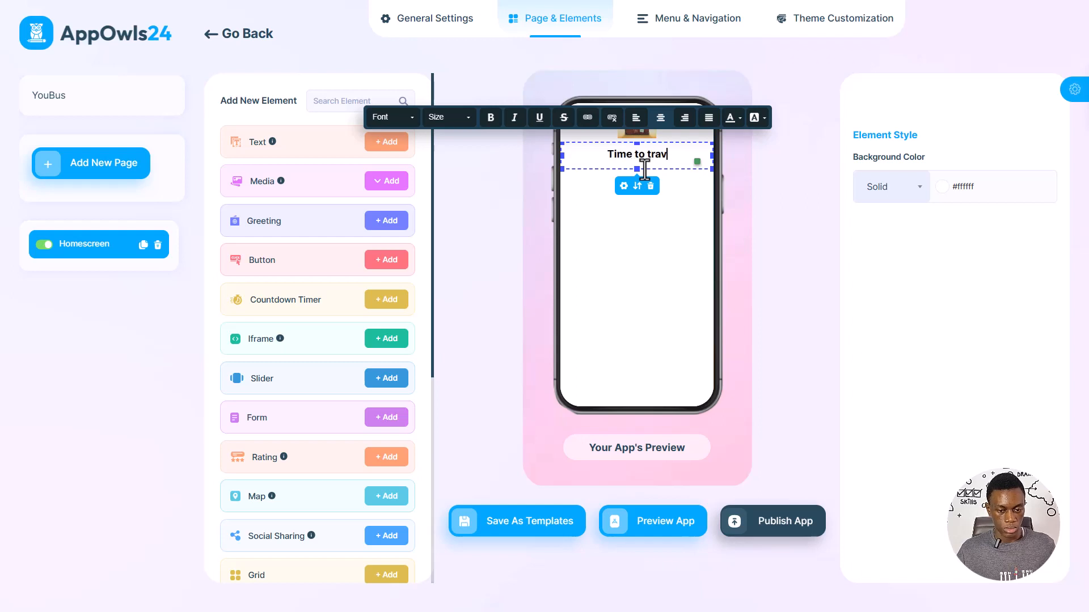
pyautogui.write('el the world')
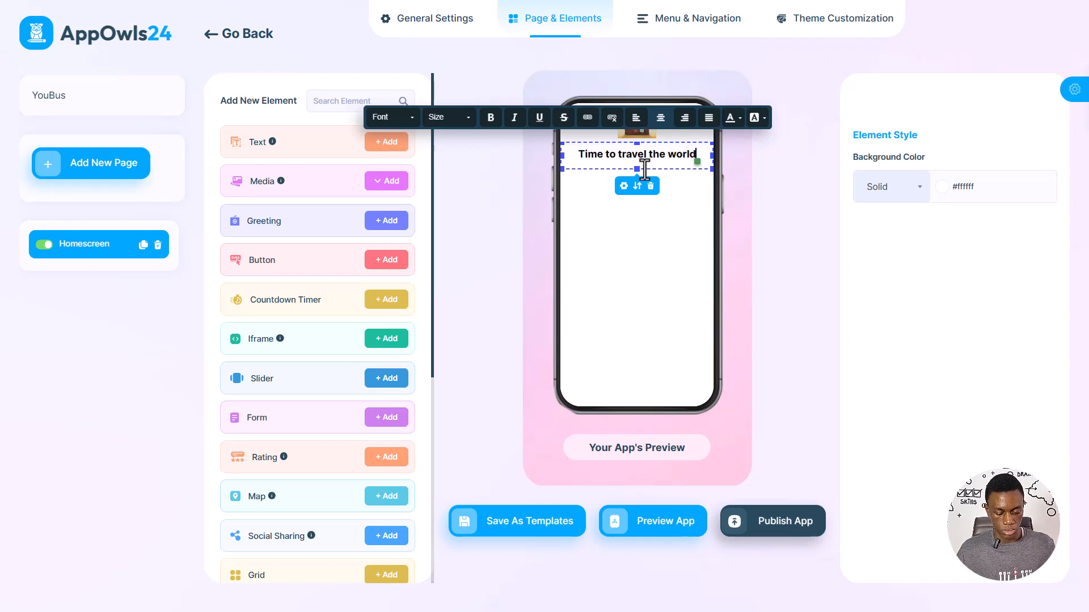
pyautogui.write(' with YouBus')
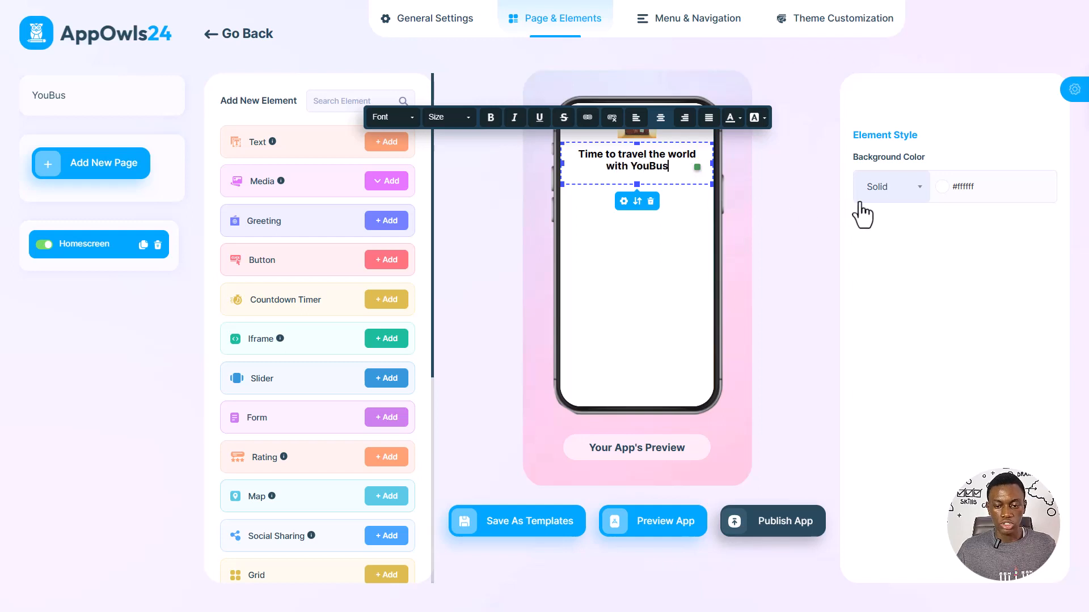
# Give the text element a gradient background with the colors #93c47d and #c90076
pyautogui.click(885, 197)
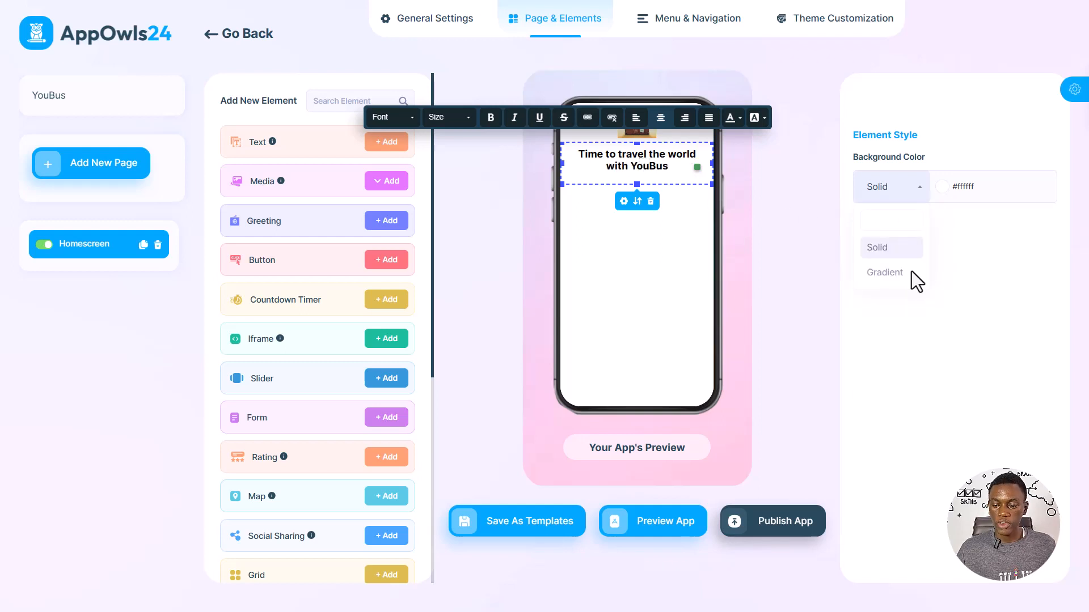
pyautogui.click(887, 274)
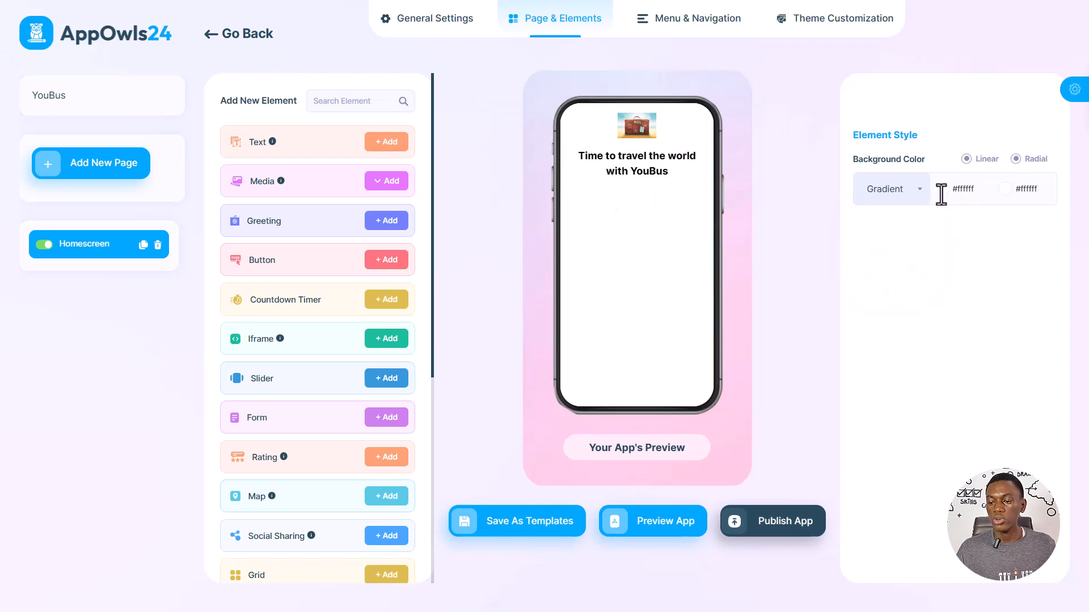
pyautogui.click(937, 187)
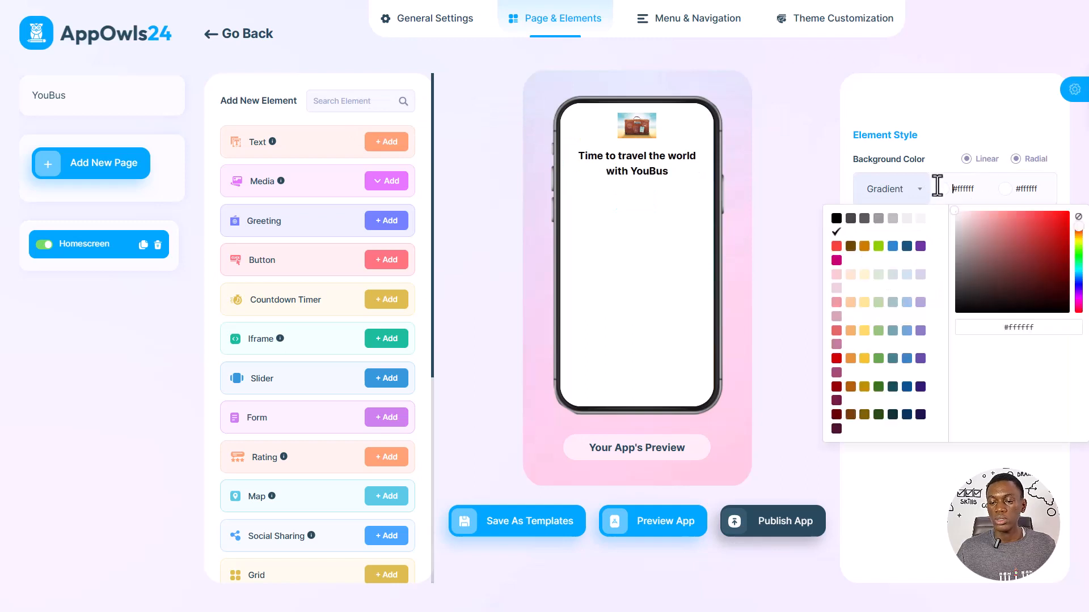
pyautogui.click(878, 332)
pyautogui.click(1007, 188)
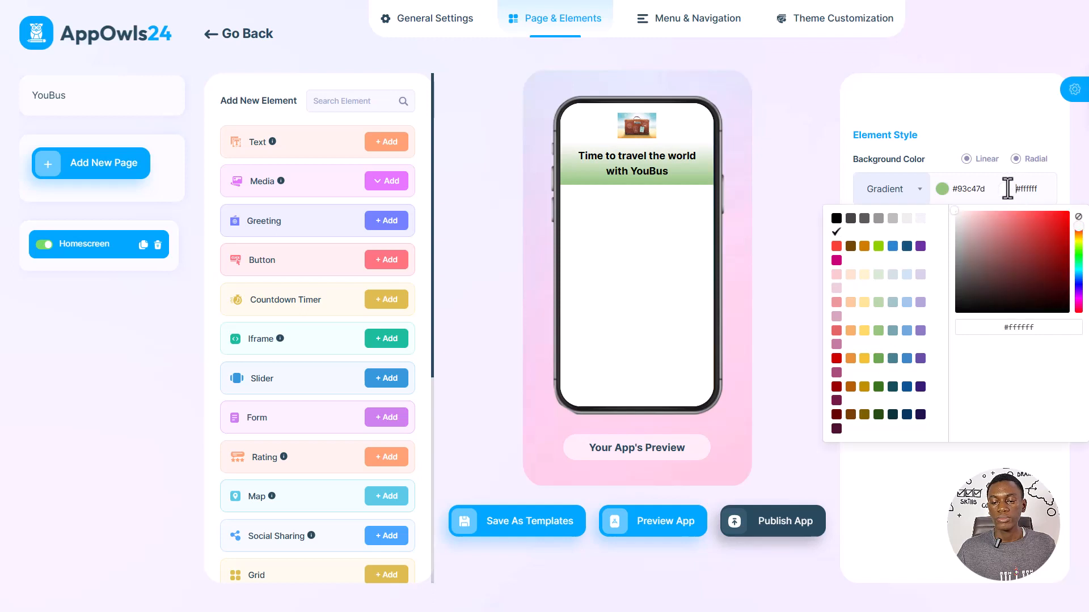
pyautogui.click(836, 260)
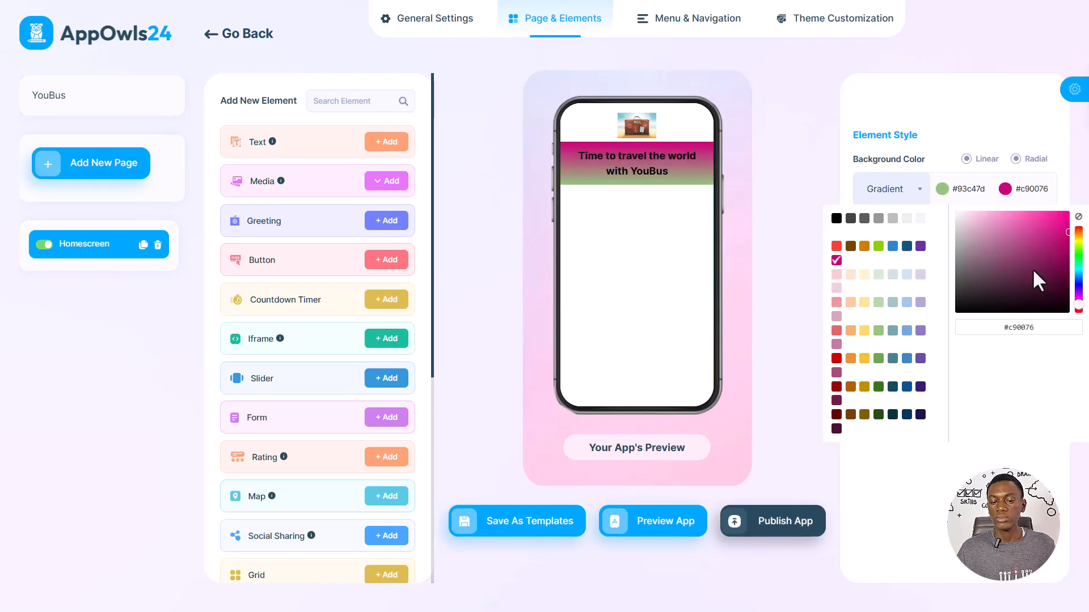
# Set the text element's second gradient color to #410c2b and make the gradient radial
pyautogui.moveTo(1032, 268)
pyautogui.mouseDown()
pyautogui.moveTo(1013, 278)
pyautogui.moveTo(1047, 287)
pyautogui.mouseUp()
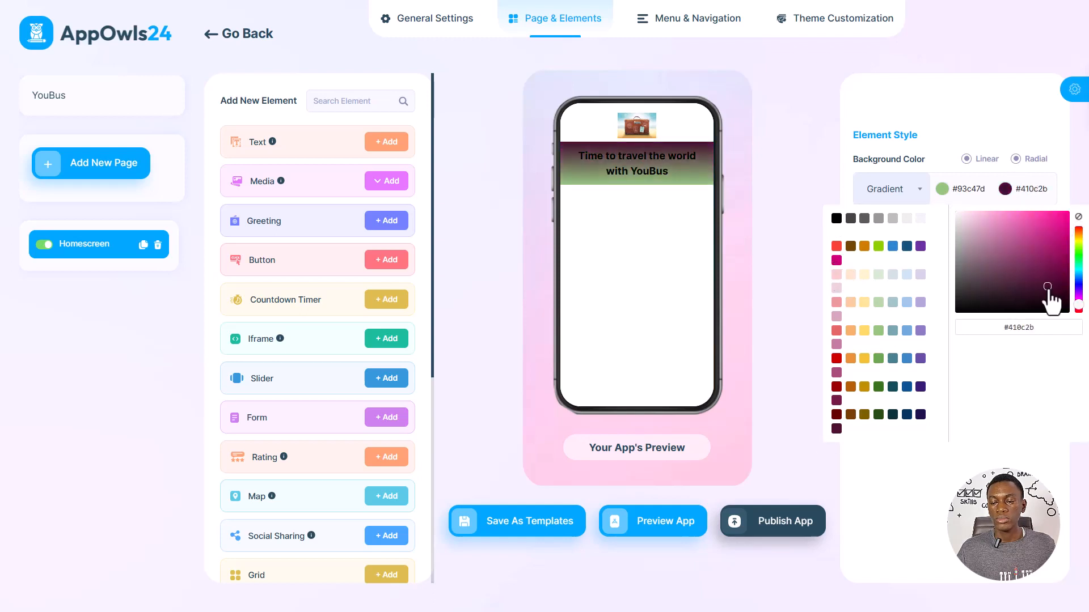
pyautogui.click(1016, 160)
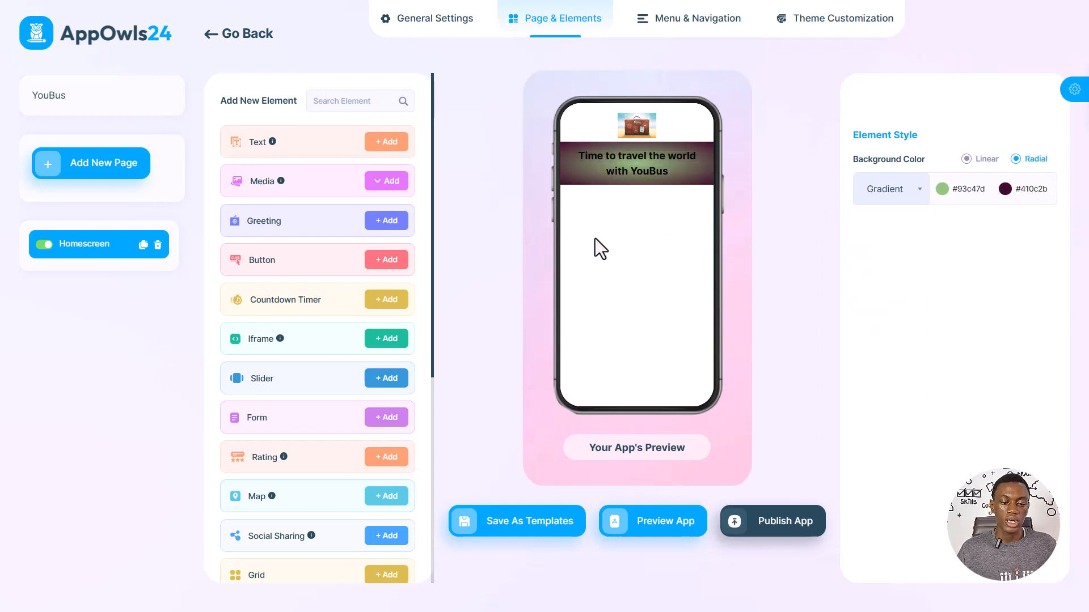
# Add a video media element below the text on the Homescreen page
pyautogui.click(375, 186)
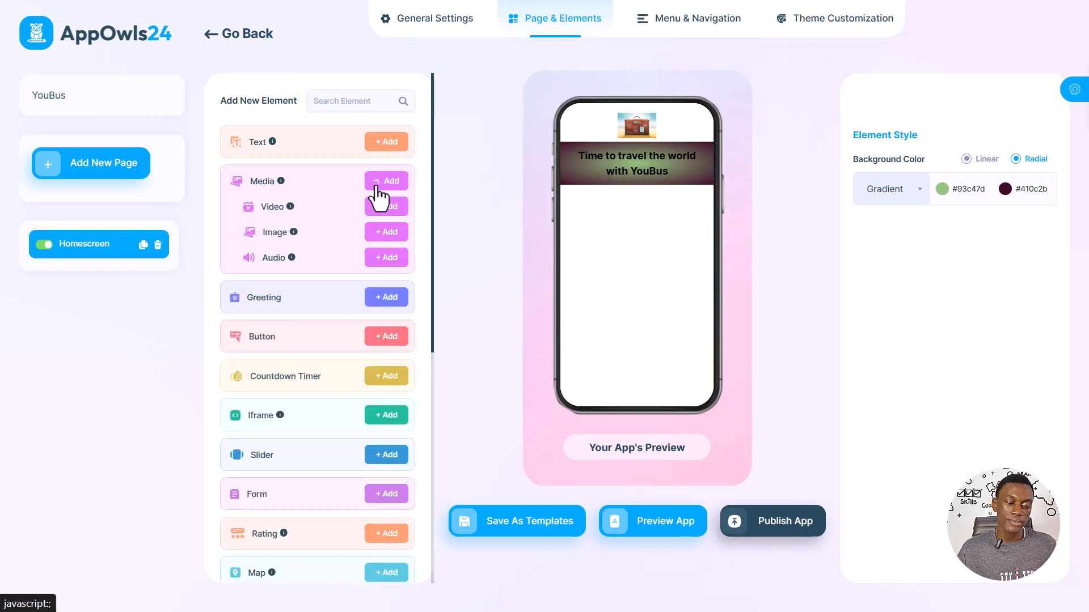
pyautogui.moveTo(274, 213)
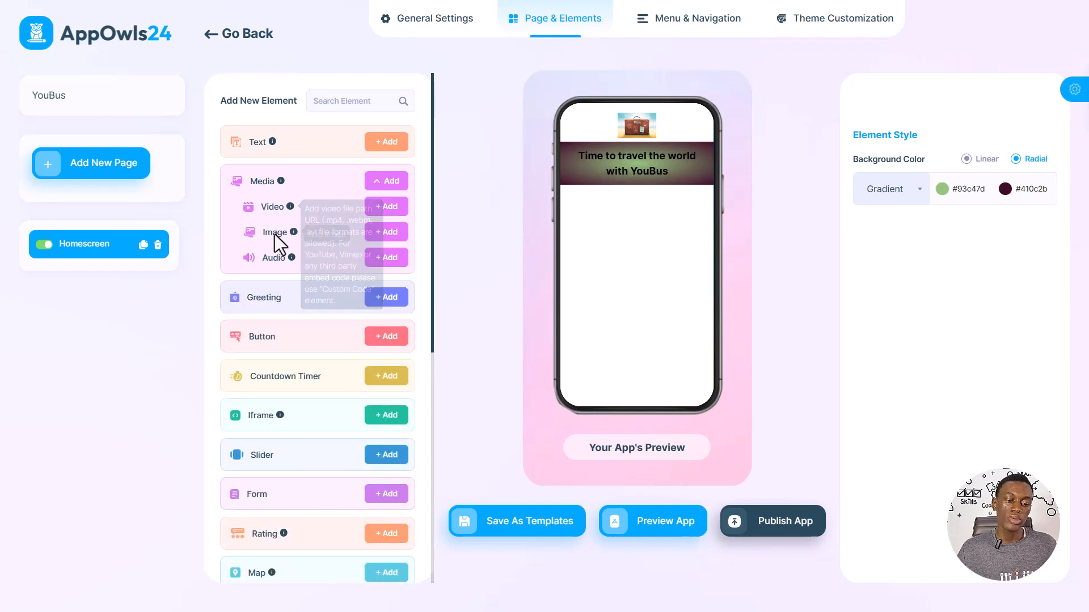
pyautogui.click(378, 210)
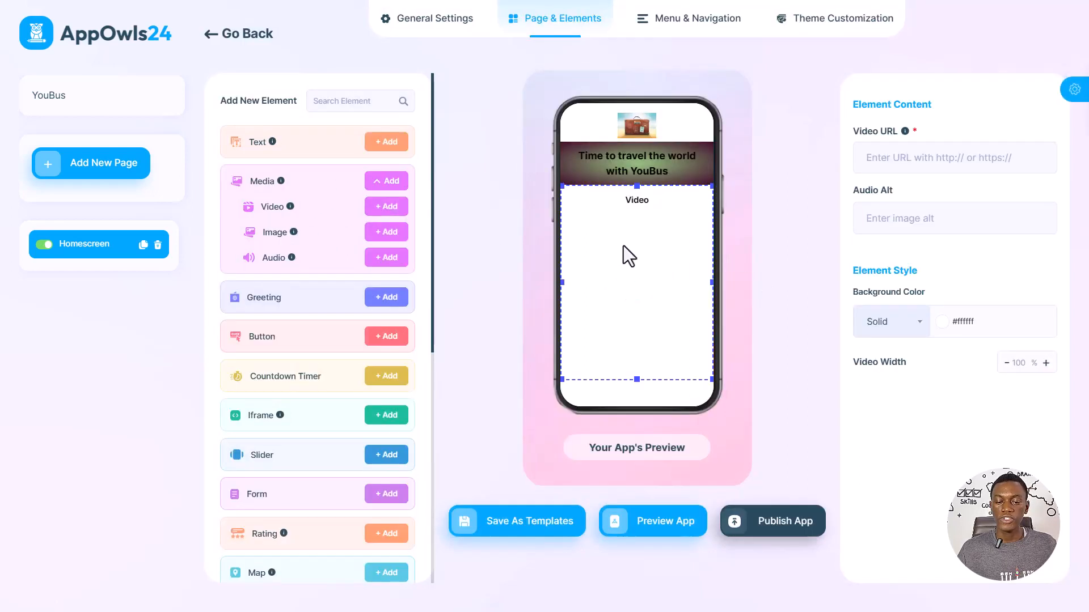
pyautogui.click(893, 159)
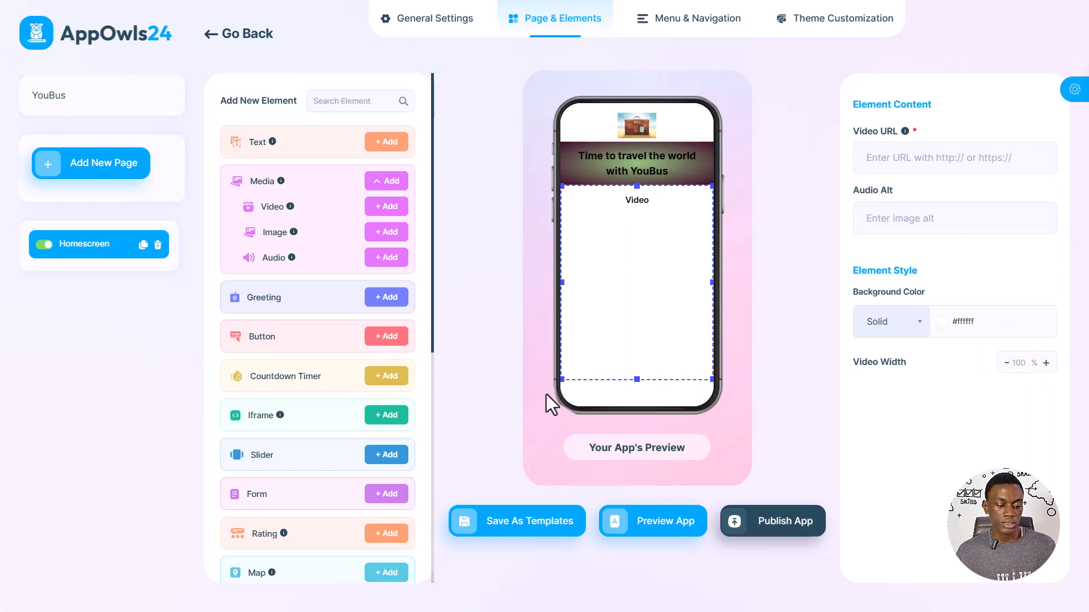
# Add a URL-type button element to the Homescreen page and set its text to "StraightT"
pyautogui.click(390, 337)
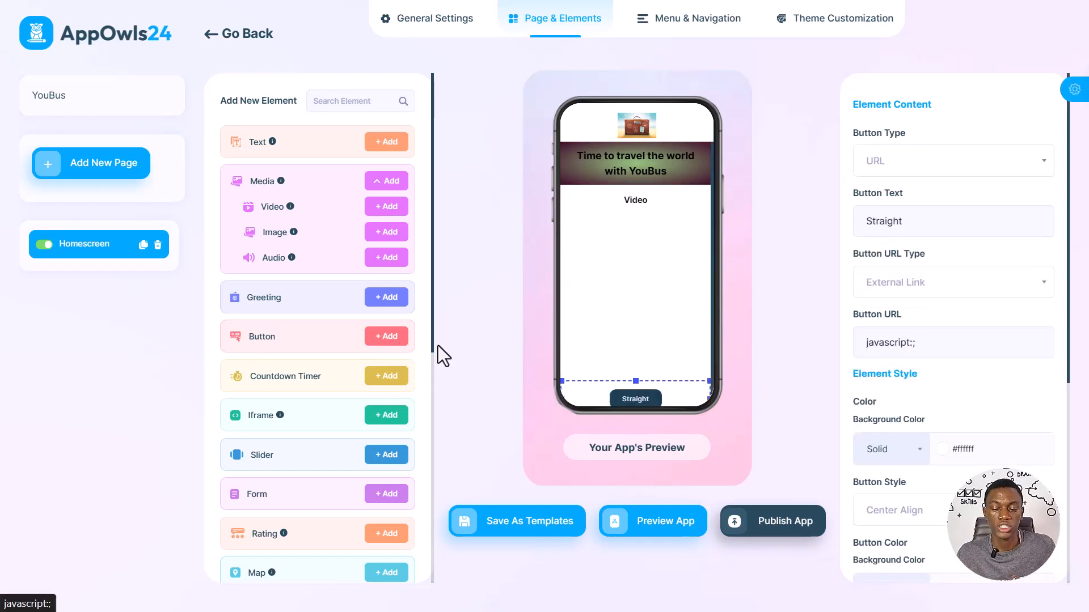
pyautogui.click(639, 399)
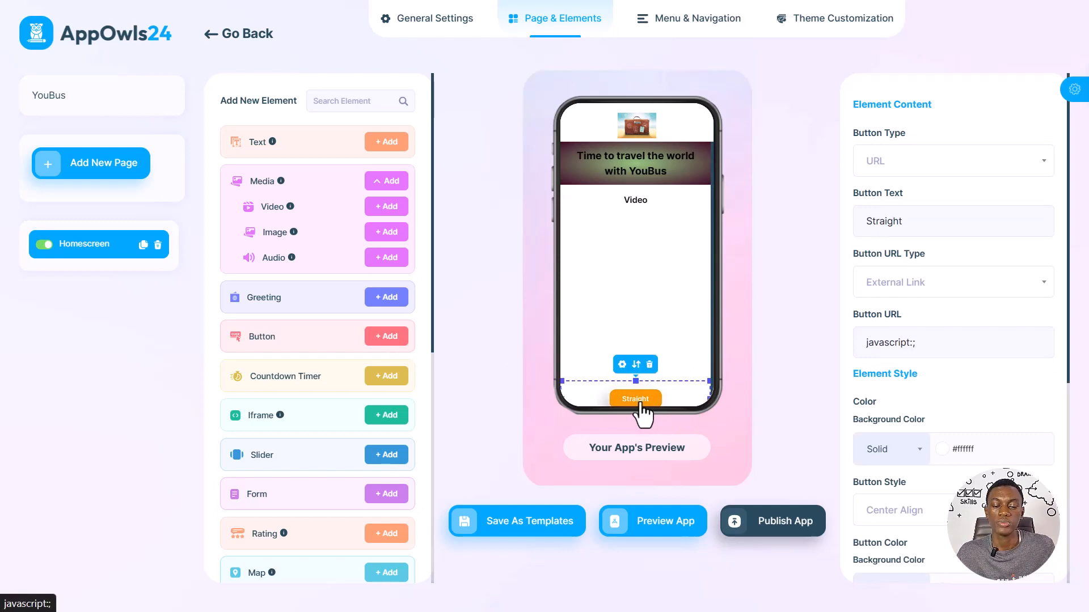
pyautogui.click(902, 170)
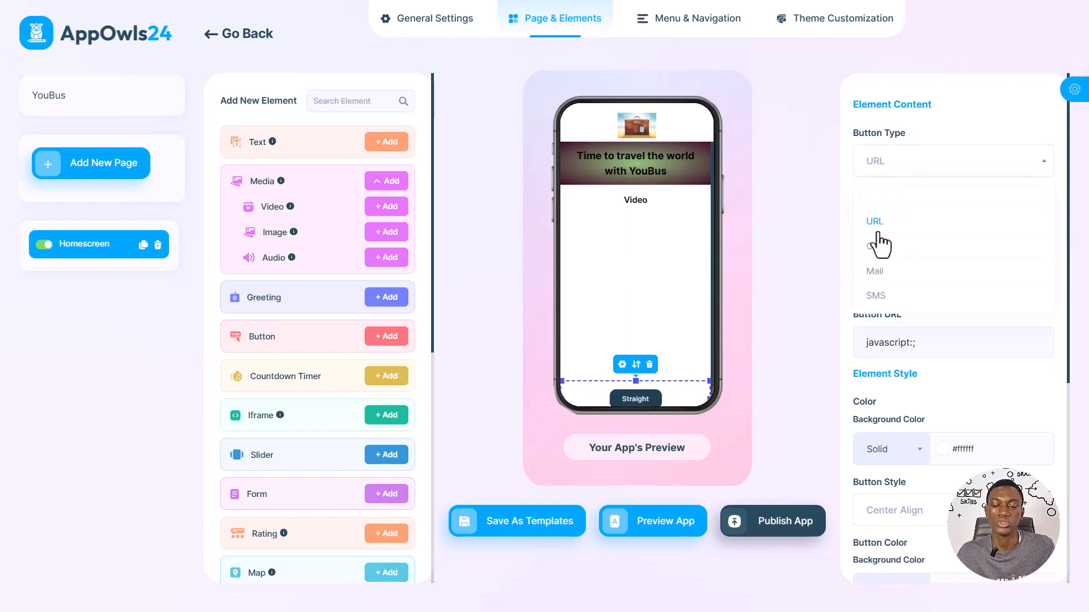
pyautogui.click(848, 244)
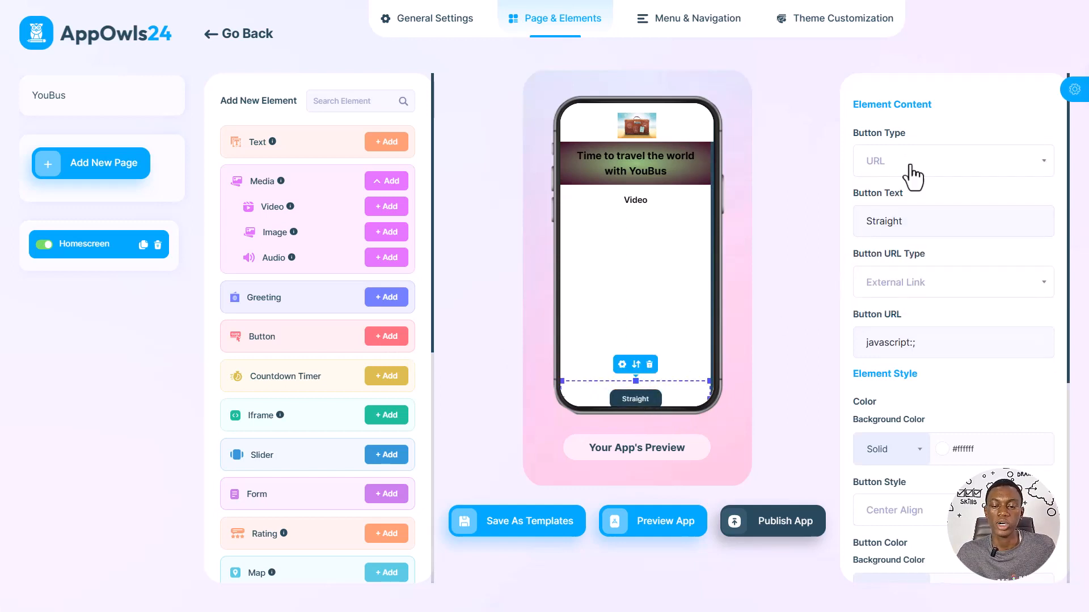
pyautogui.click(910, 172)
pyautogui.click(842, 236)
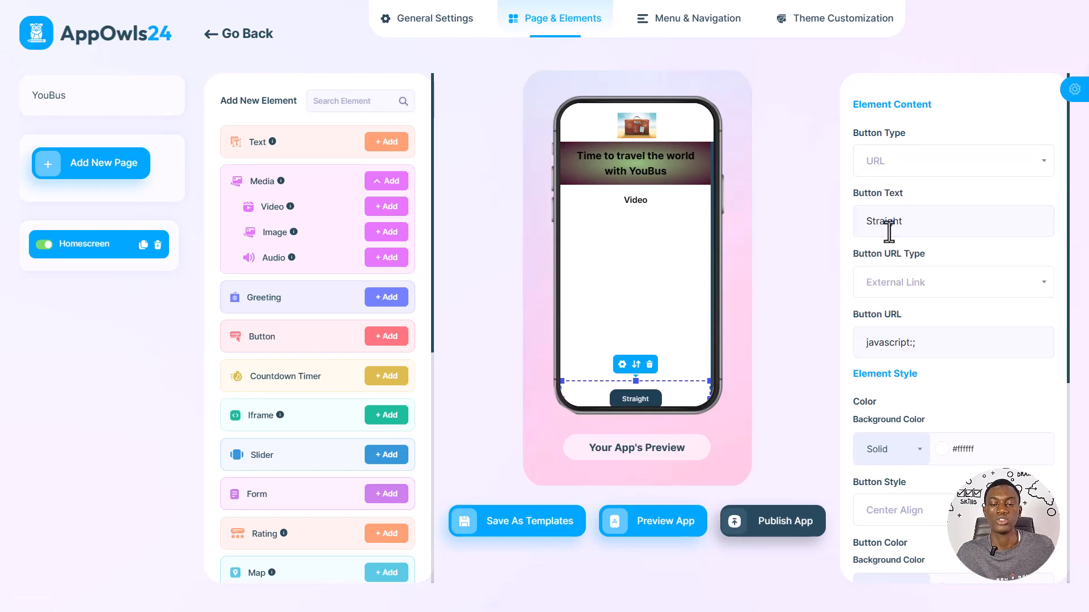
pyautogui.write('F')
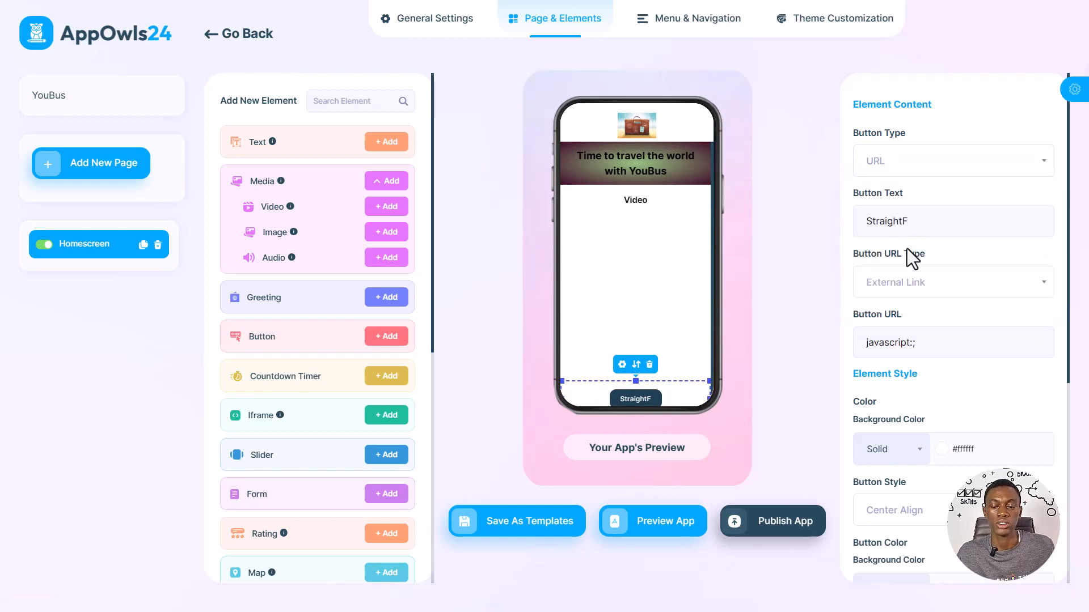
pyautogui.press('BackSpace')
pyautogui.write('T')
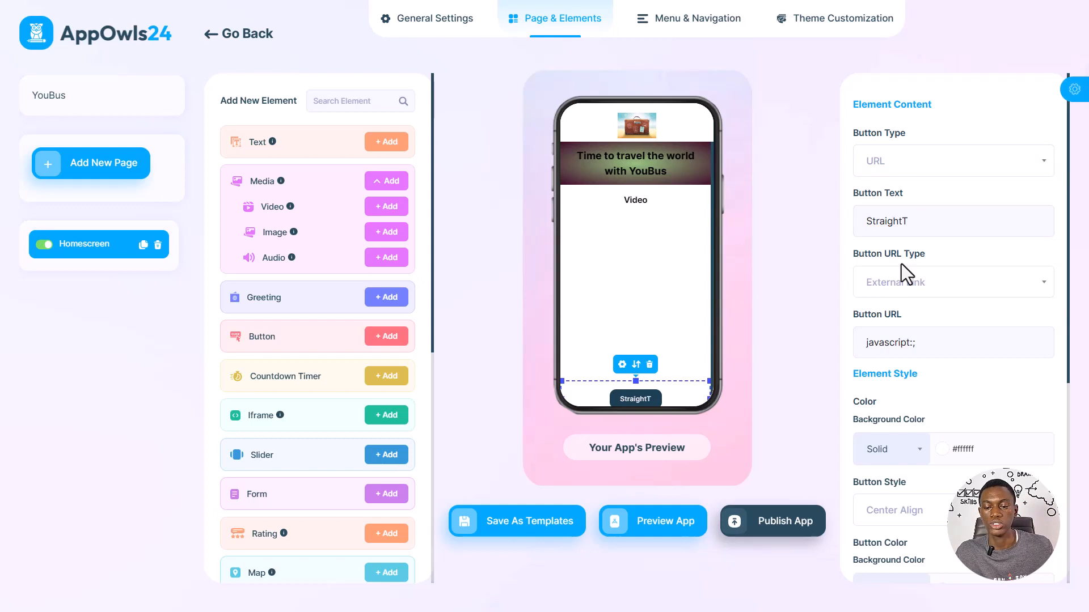
# Examine the button's URL type and style settings and the remaining elements available for the page
pyautogui.click(882, 292)
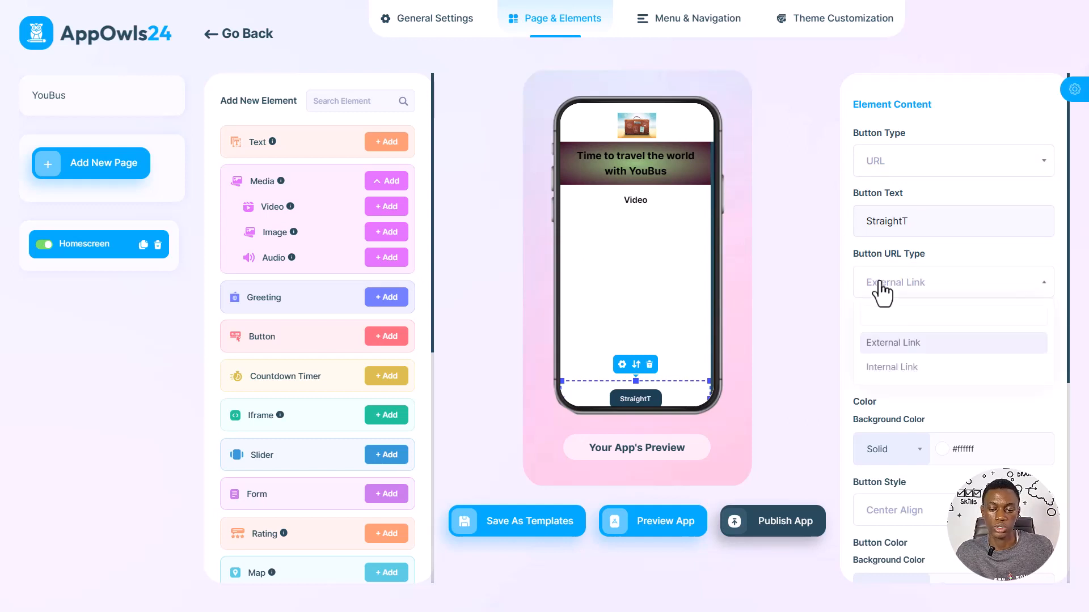
pyautogui.click(846, 289)
pyautogui.scroll(-2, 848, 290)
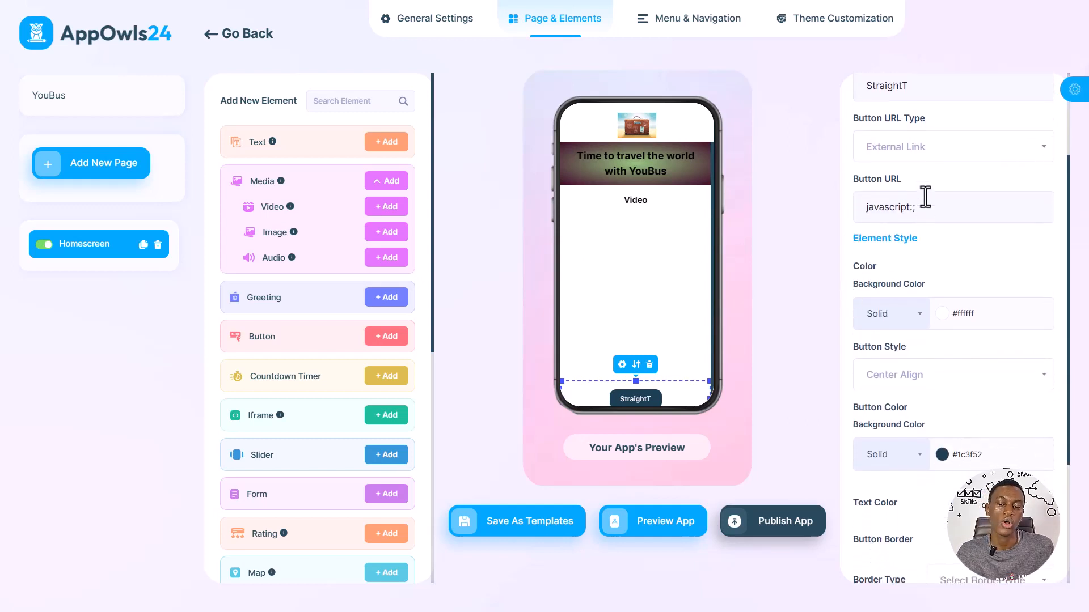
pyautogui.scroll(-2, 914, 239)
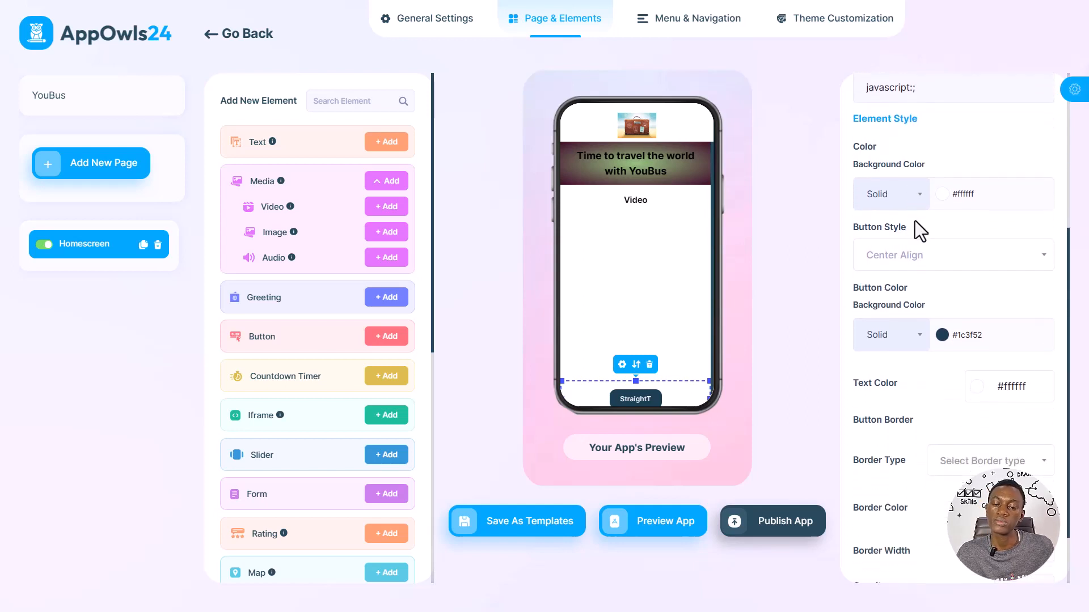
pyautogui.scroll(-1, 908, 356)
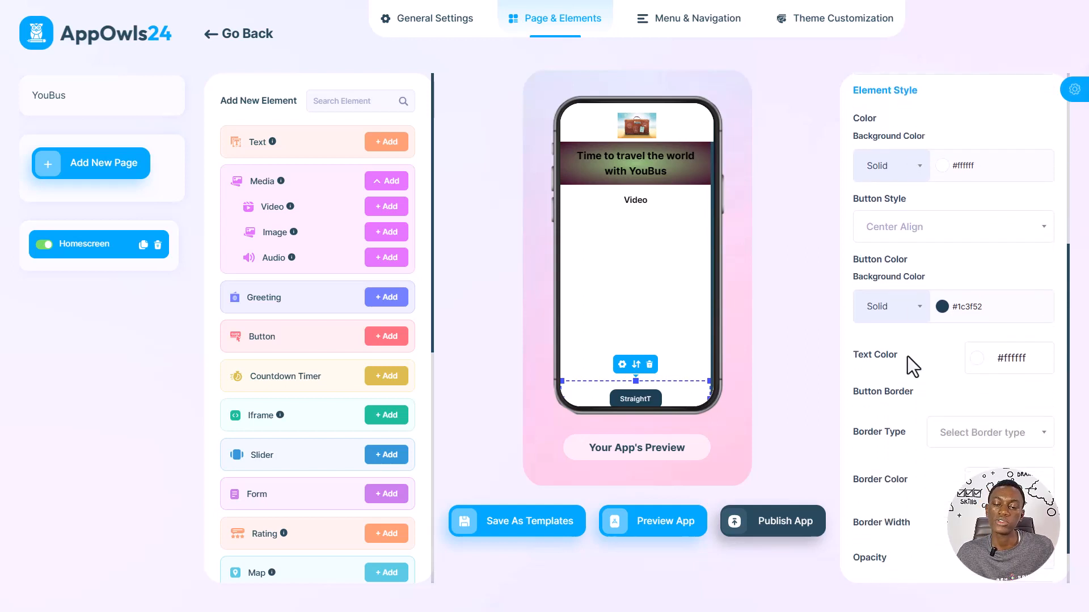
pyautogui.scroll(-1, 907, 356)
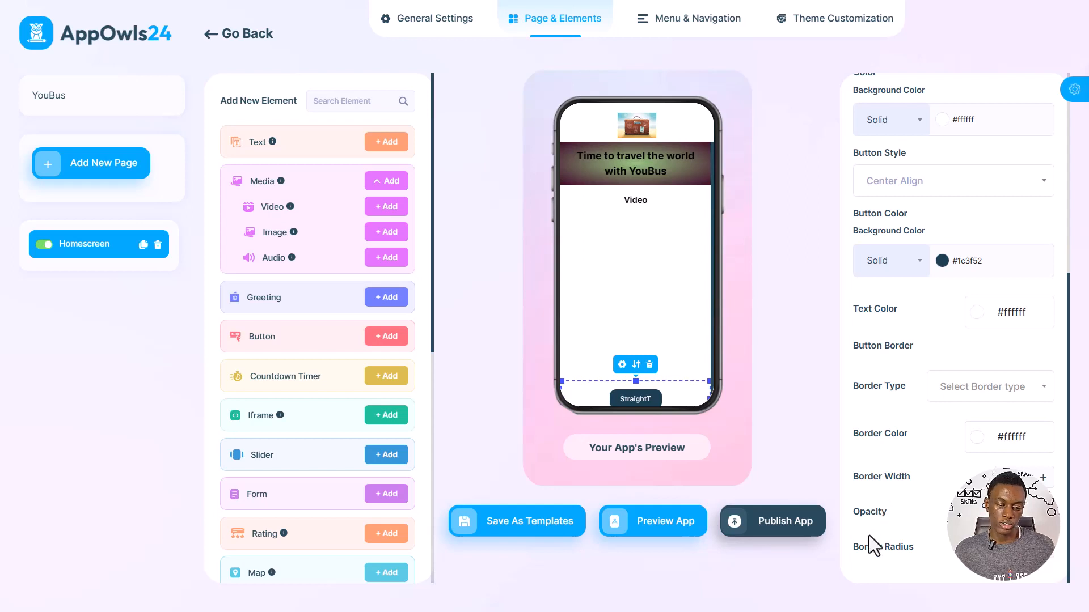
pyautogui.scroll(-4, 308, 457)
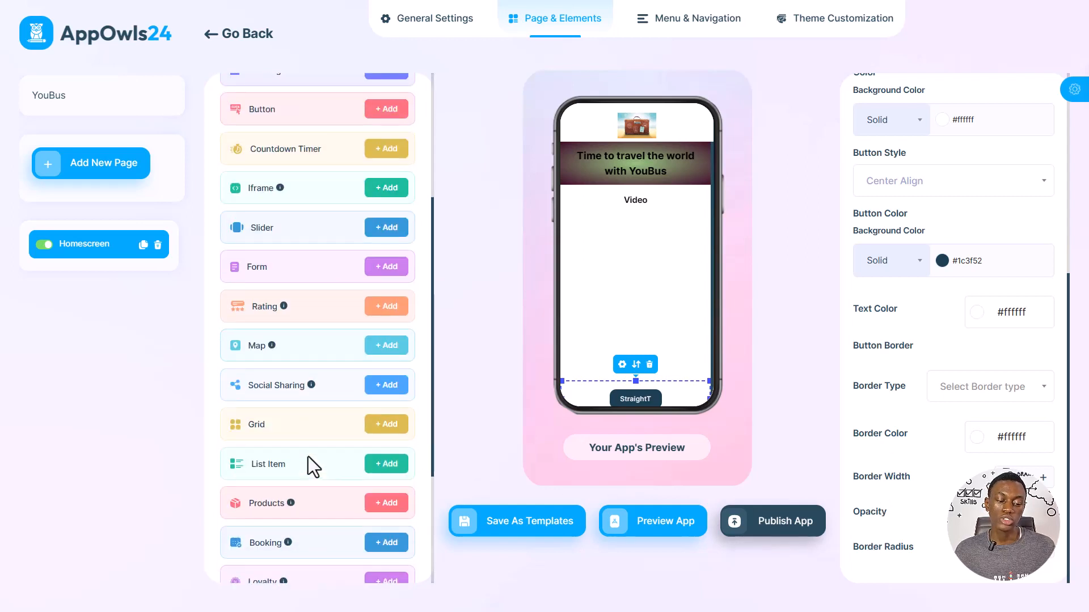
pyautogui.scroll(-3, 308, 457)
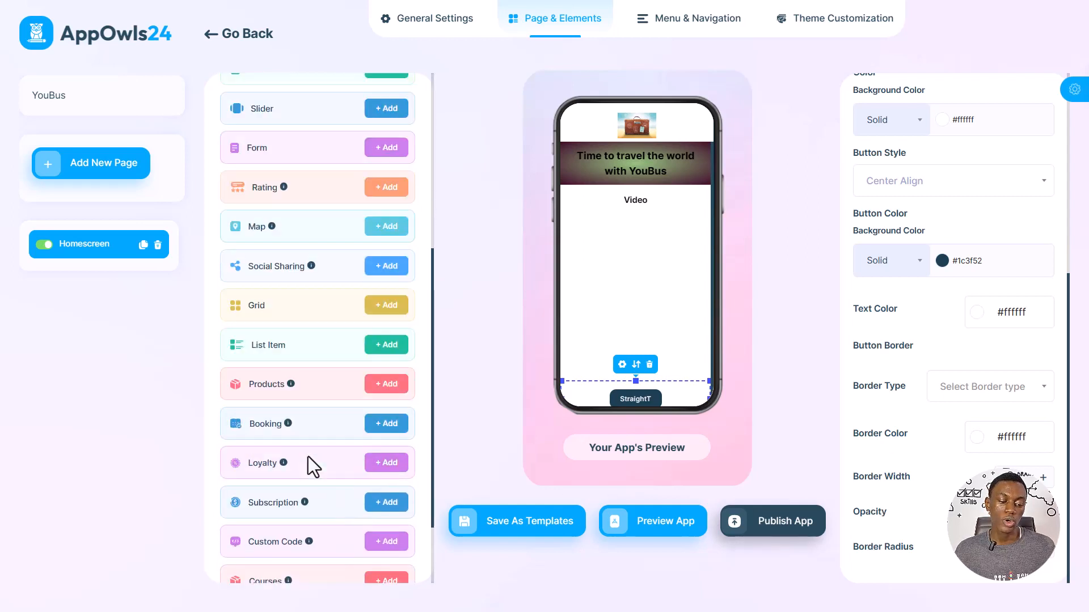
# Set the app's main menu style to Menu Top and save it
pyautogui.click(709, 35)
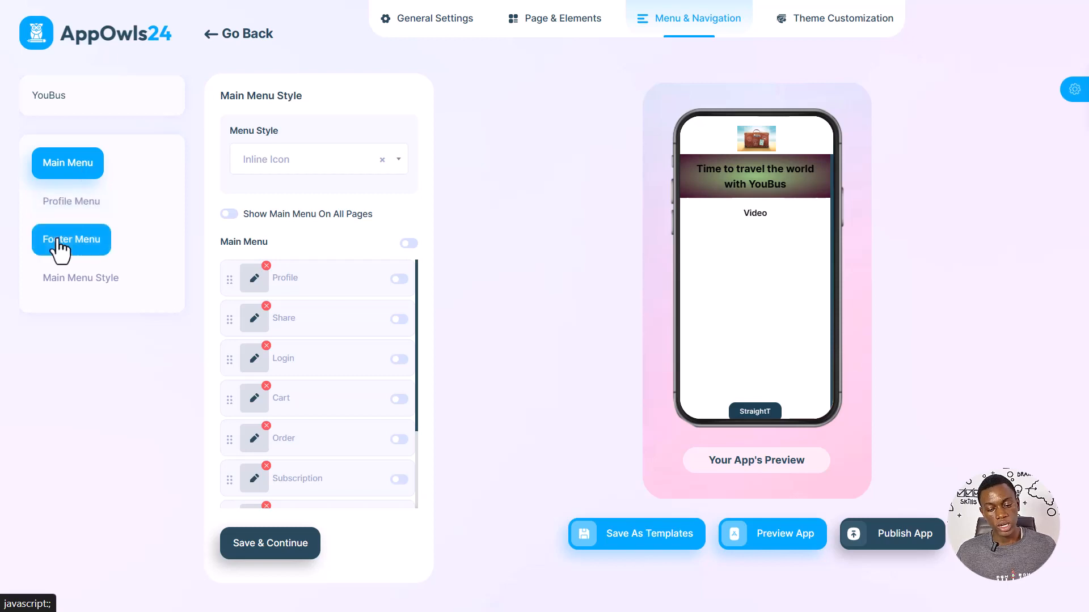
pyautogui.click(85, 291)
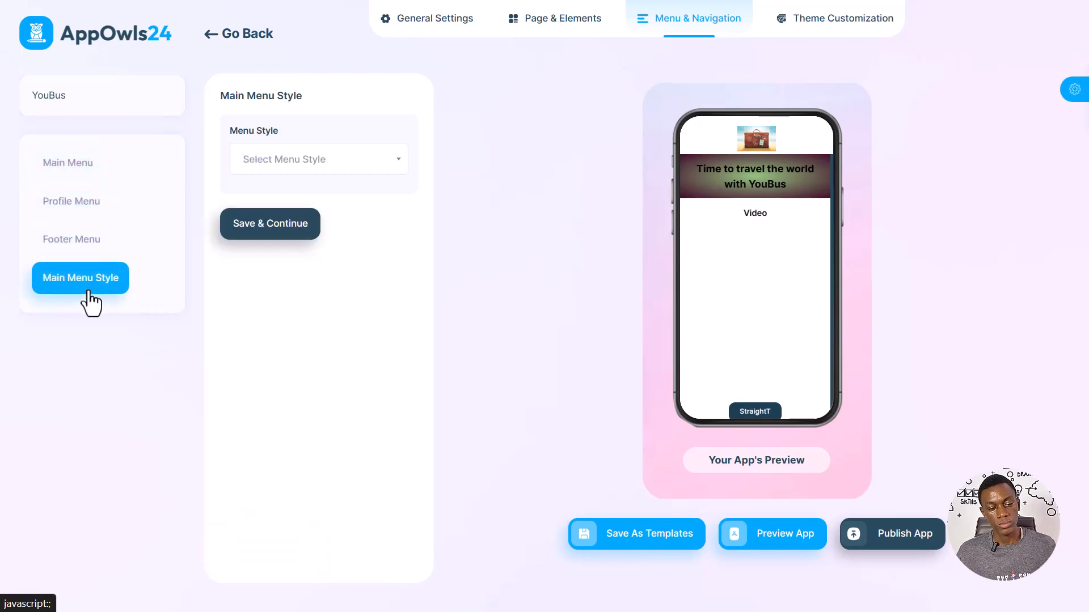
pyautogui.click(338, 171)
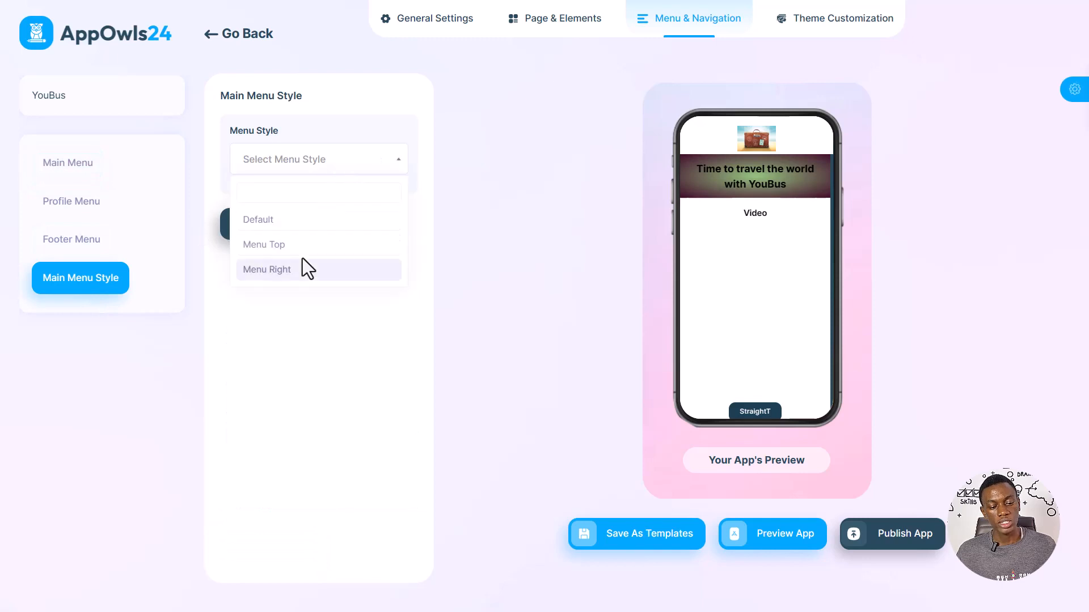
pyautogui.click(281, 252)
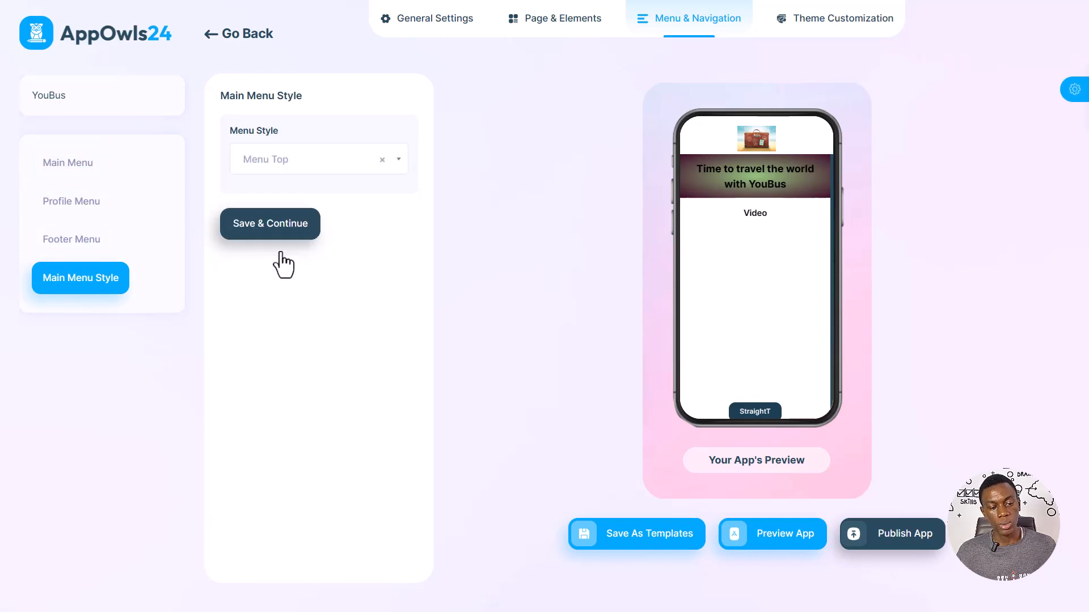
pyautogui.click(291, 225)
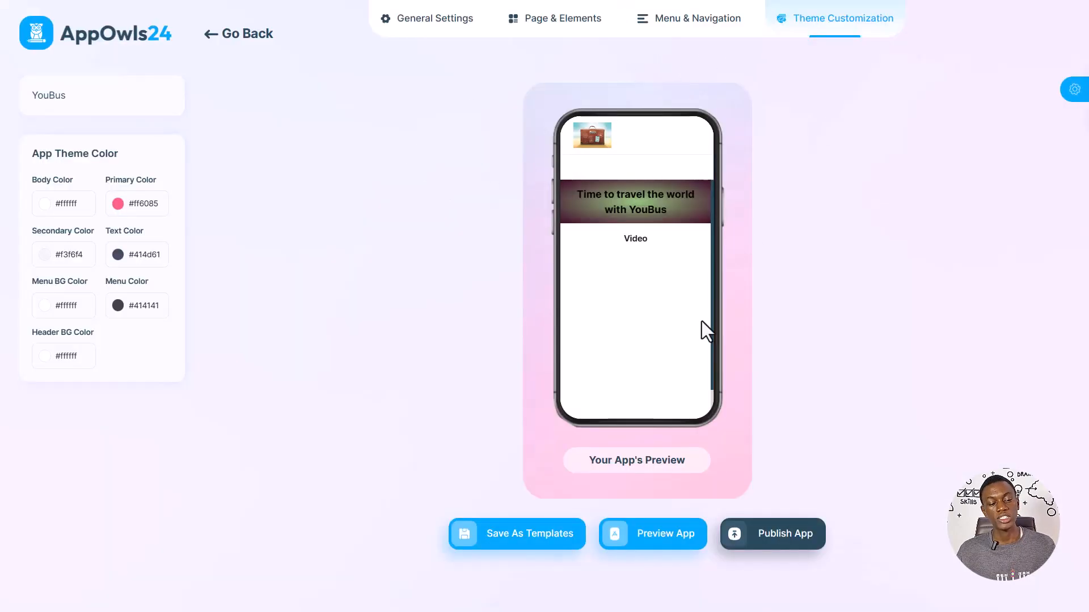
# Set the app theme's primary color to #571726 and its body color to #cce7fa
pyautogui.click(118, 203)
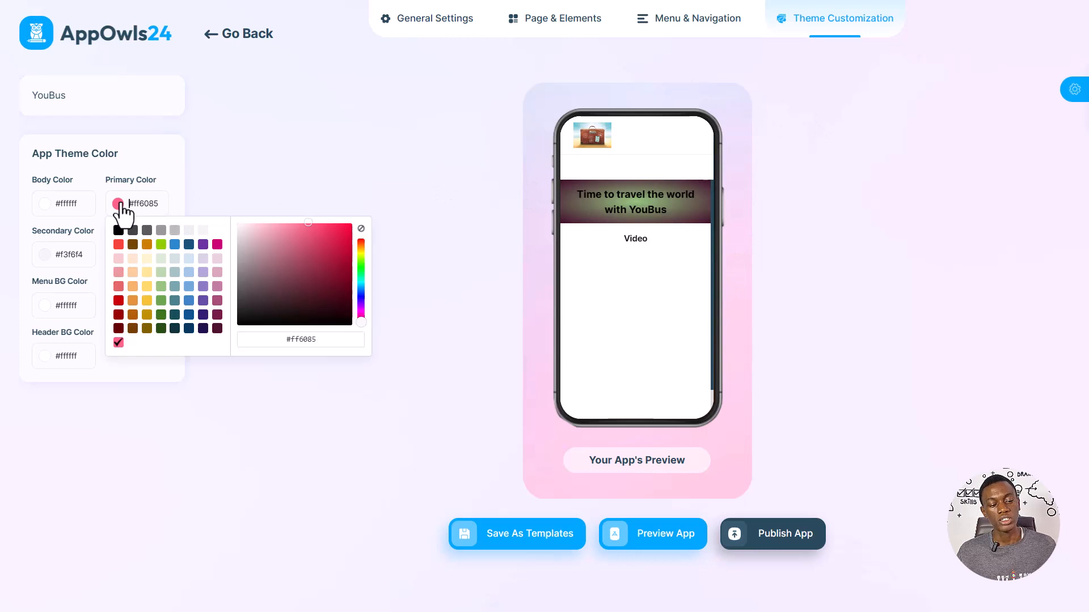
pyautogui.moveTo(273, 265); pyautogui.dragTo(320, 289)
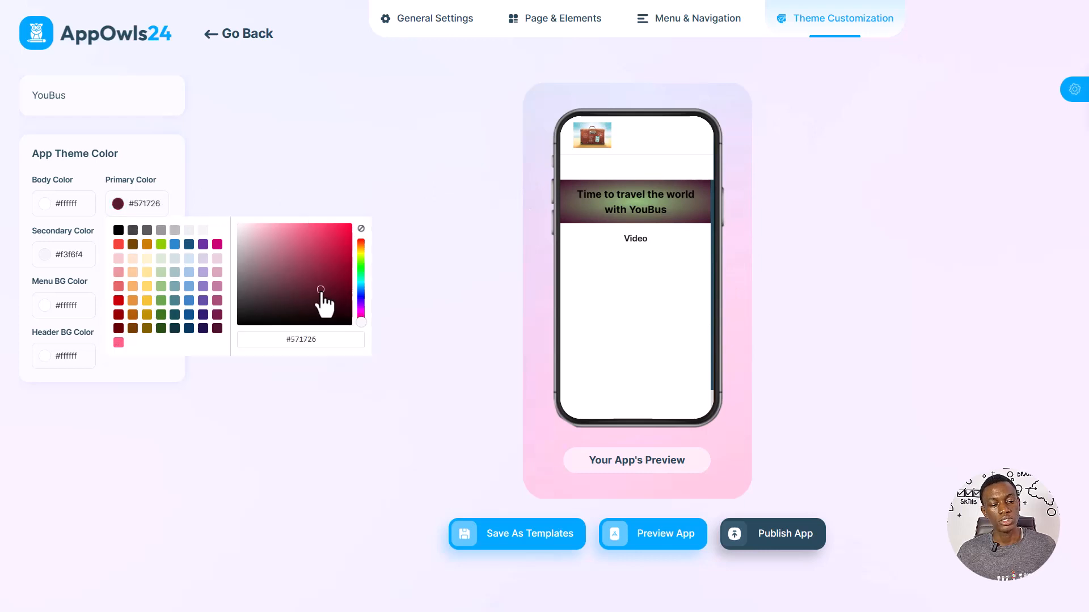
pyautogui.click(41, 211)
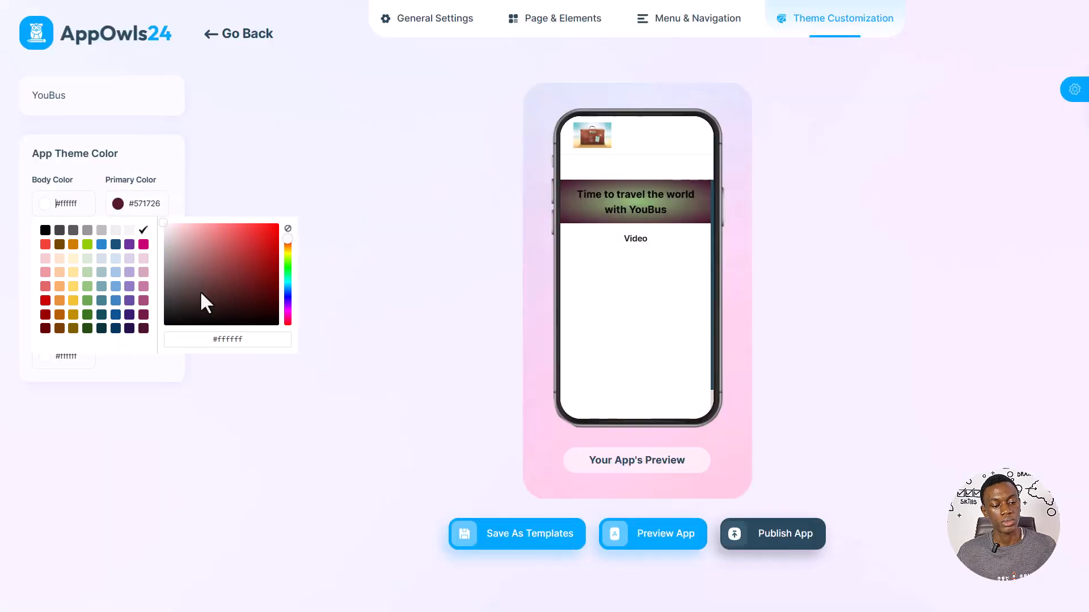
pyautogui.click(117, 247)
pyautogui.click(185, 226)
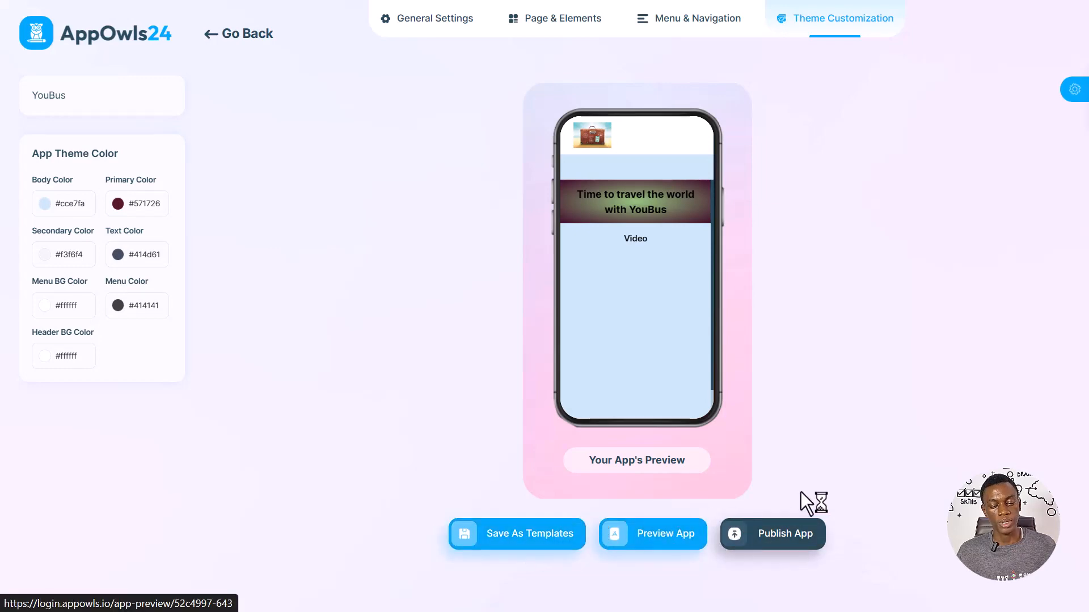
# Publish the YouBus app and confirm the publication
pyautogui.click(767, 529)
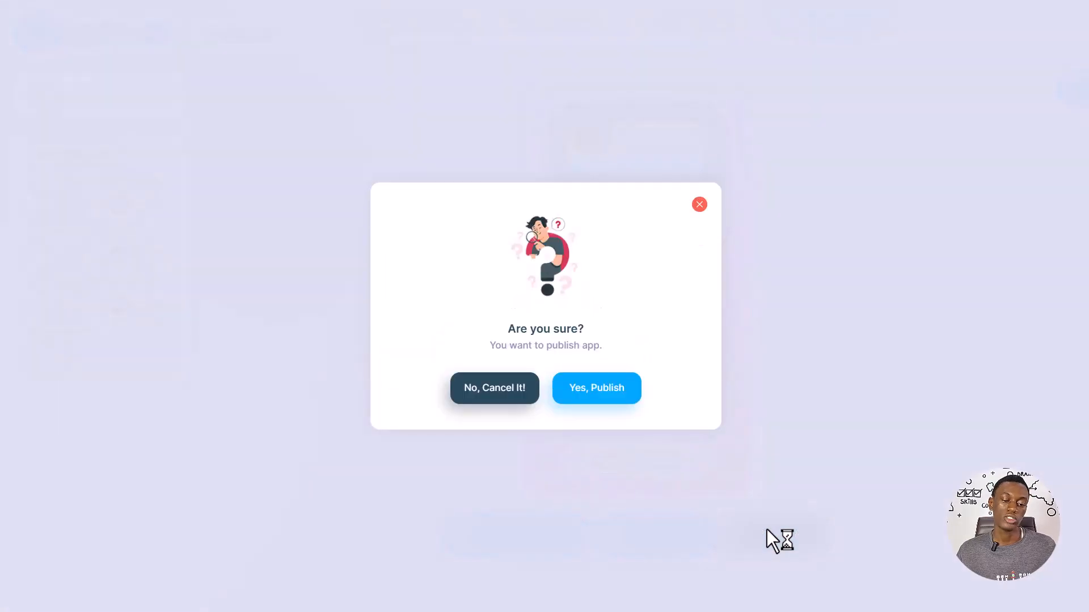
pyautogui.click(594, 385)
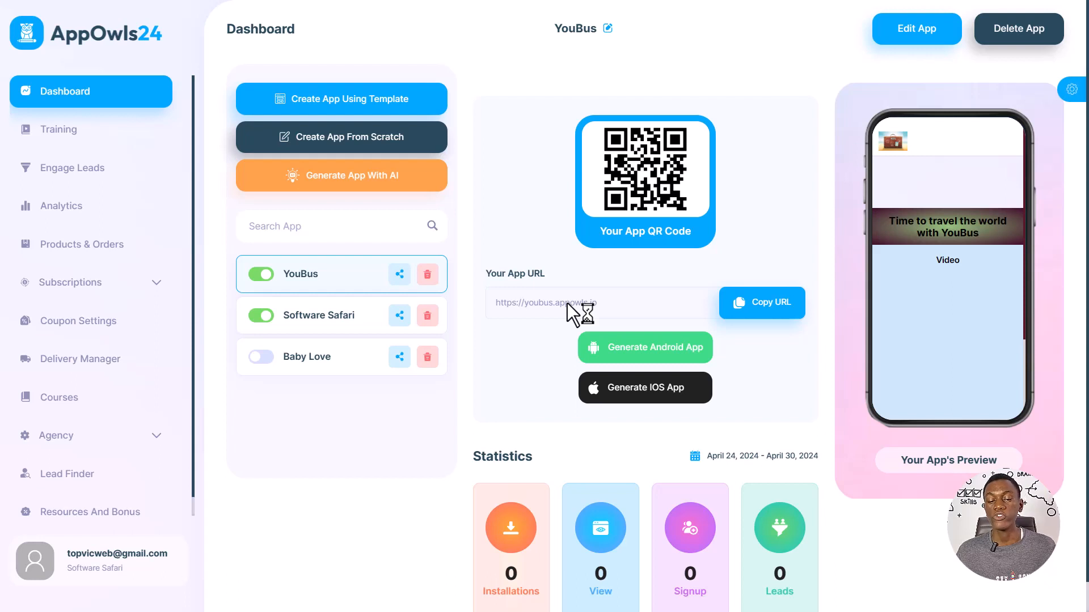
# View the options for generating the Android app without generating it, and look through the published app's preview
pyautogui.click(619, 336)
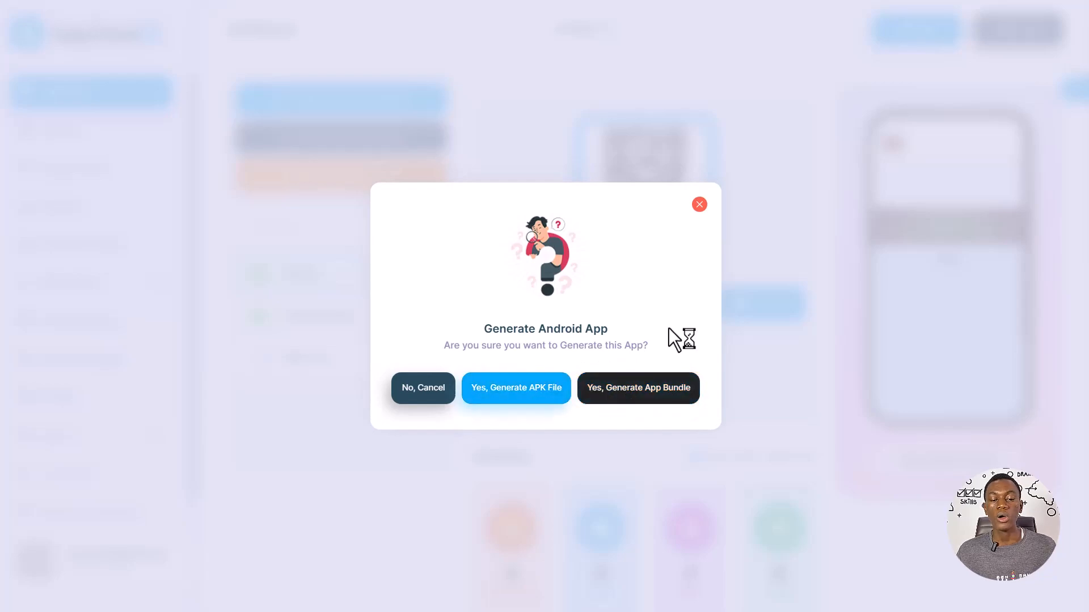
pyautogui.click(699, 204)
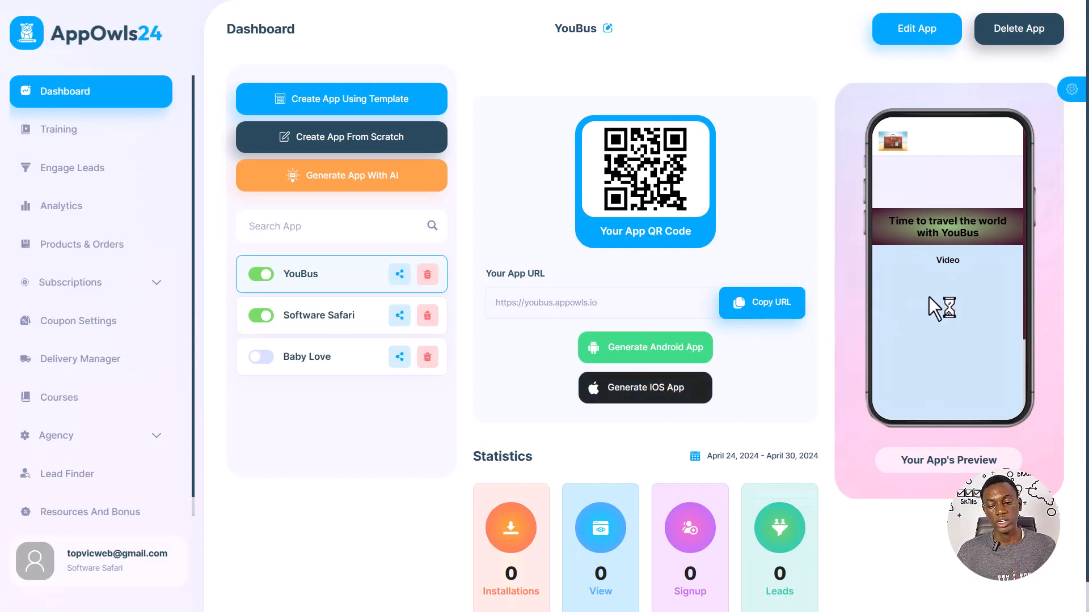
pyautogui.scroll(-3, 969, 277)
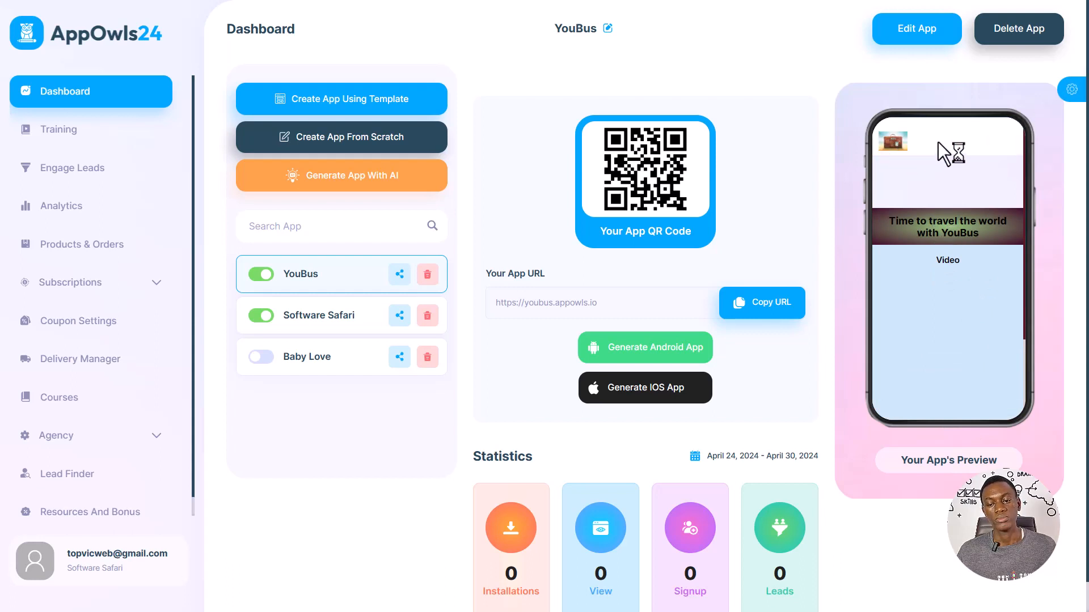
pyautogui.scroll(-3, 932, 179)
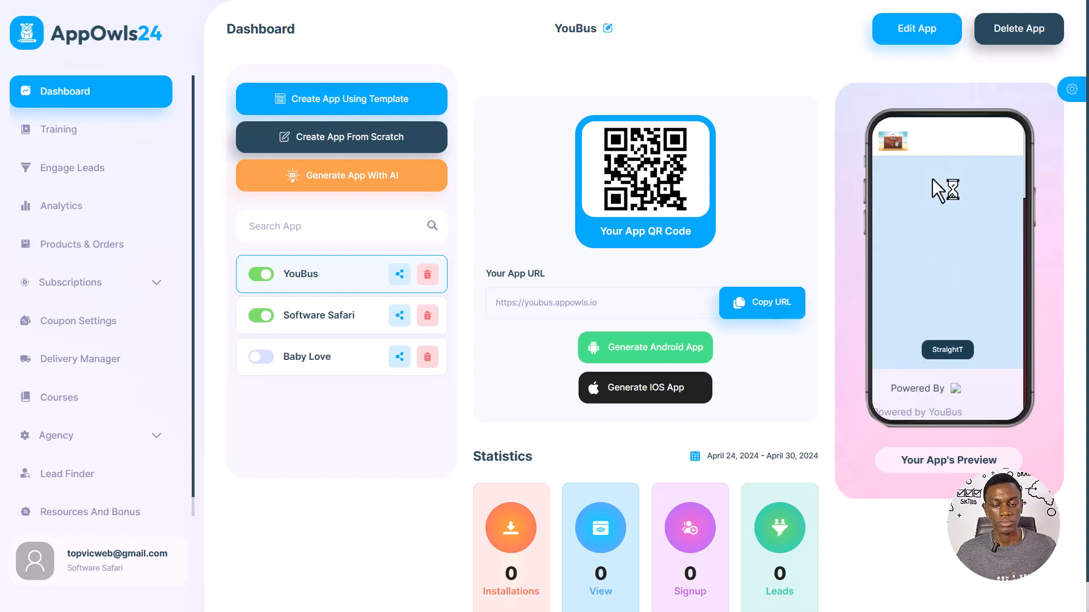
# Look through the Engage Leads notifications page and the Analytics app data map
pyautogui.click(917, 27)
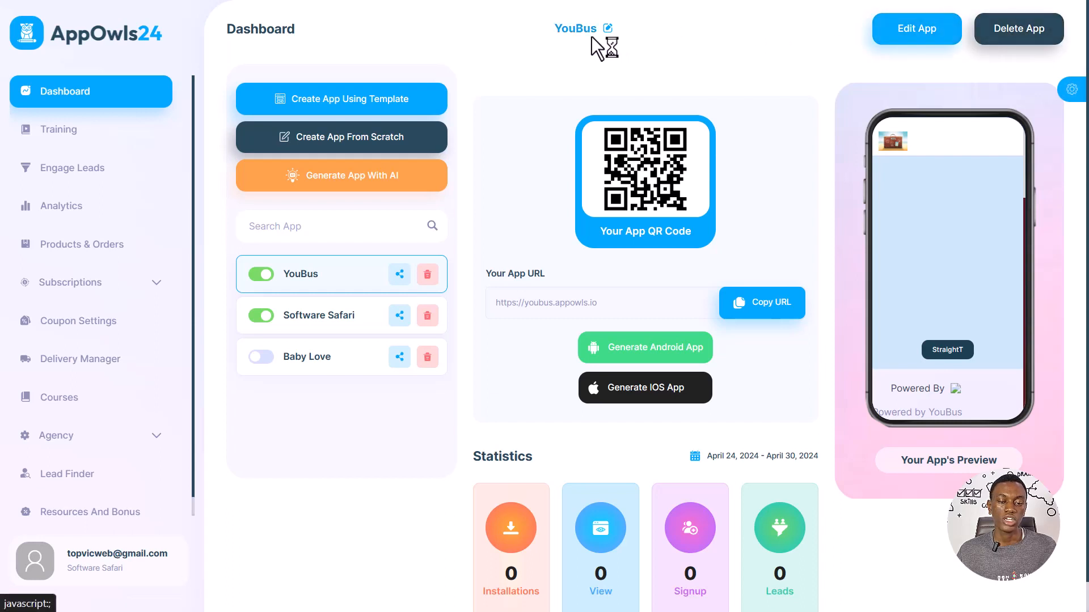
pyautogui.scroll(-1, 460, 292)
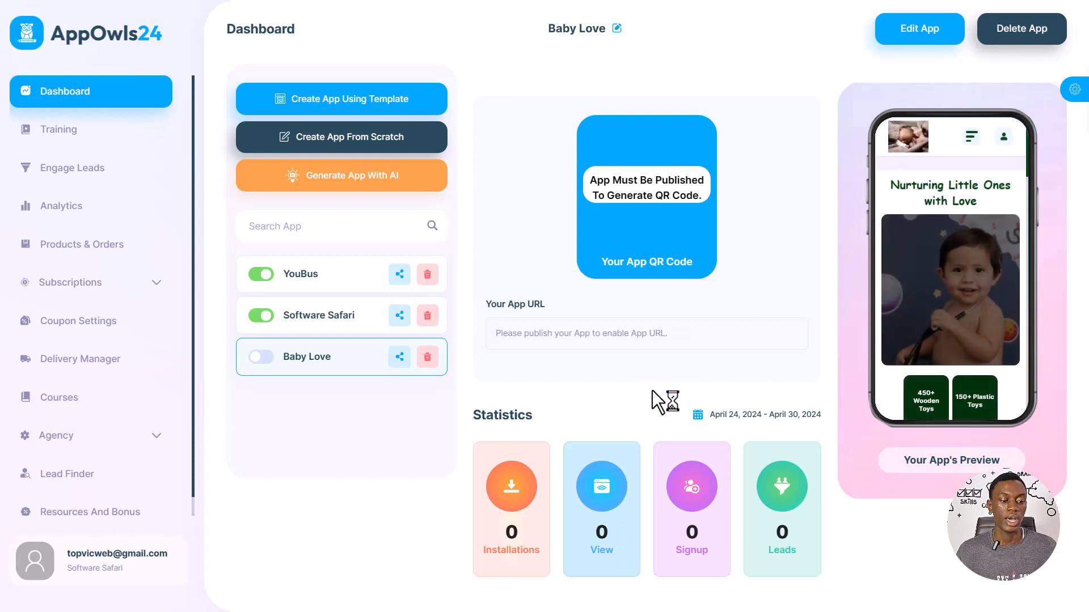
pyautogui.click(43, 159)
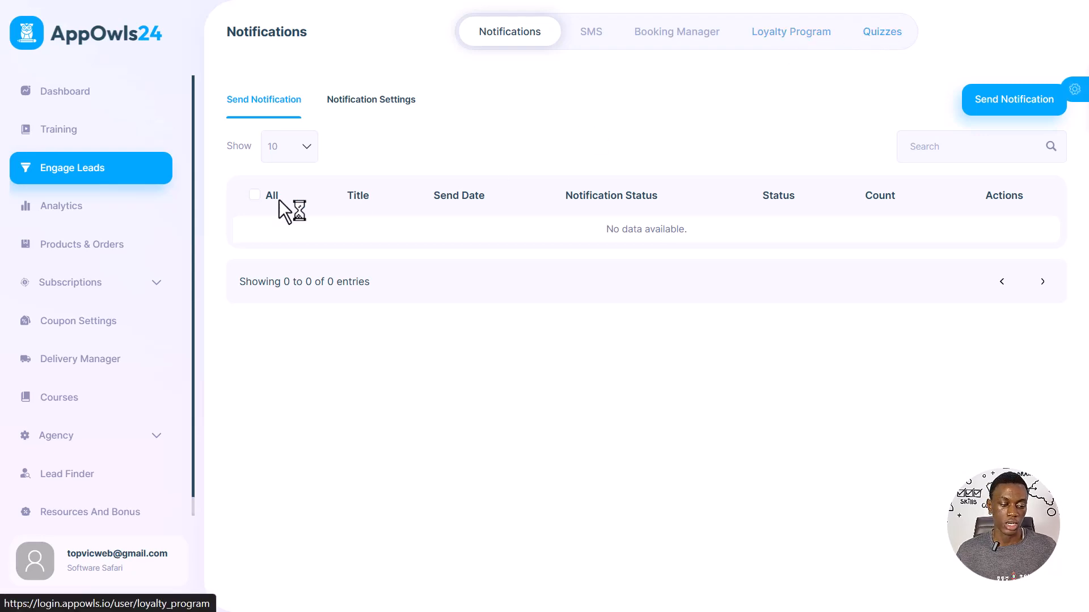
pyautogui.click(102, 209)
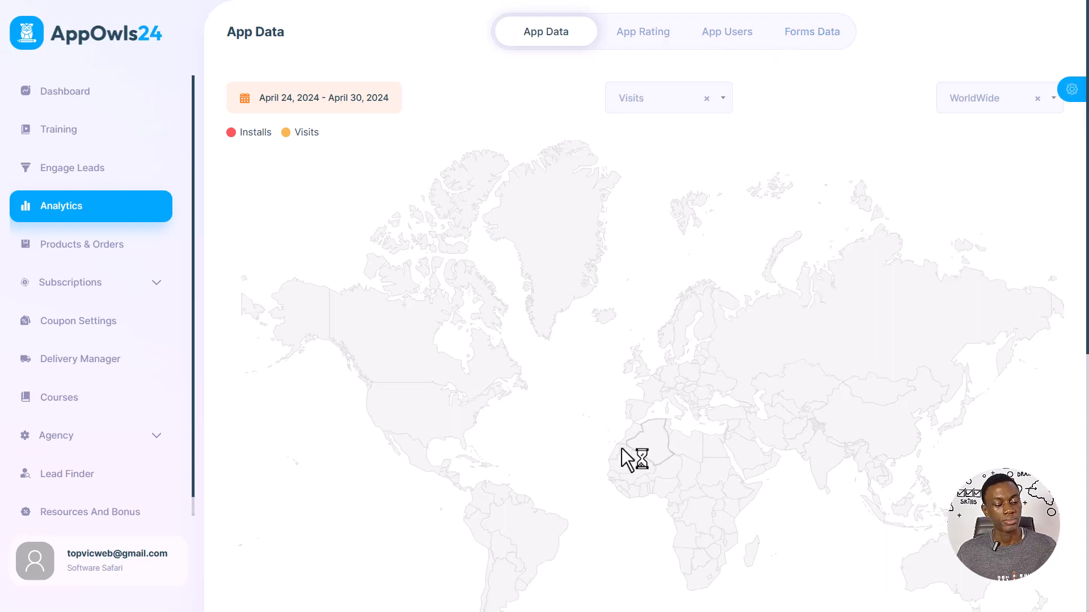
# View the product list with its order list, and look at the Subscription Plans page
pyautogui.click(124, 254)
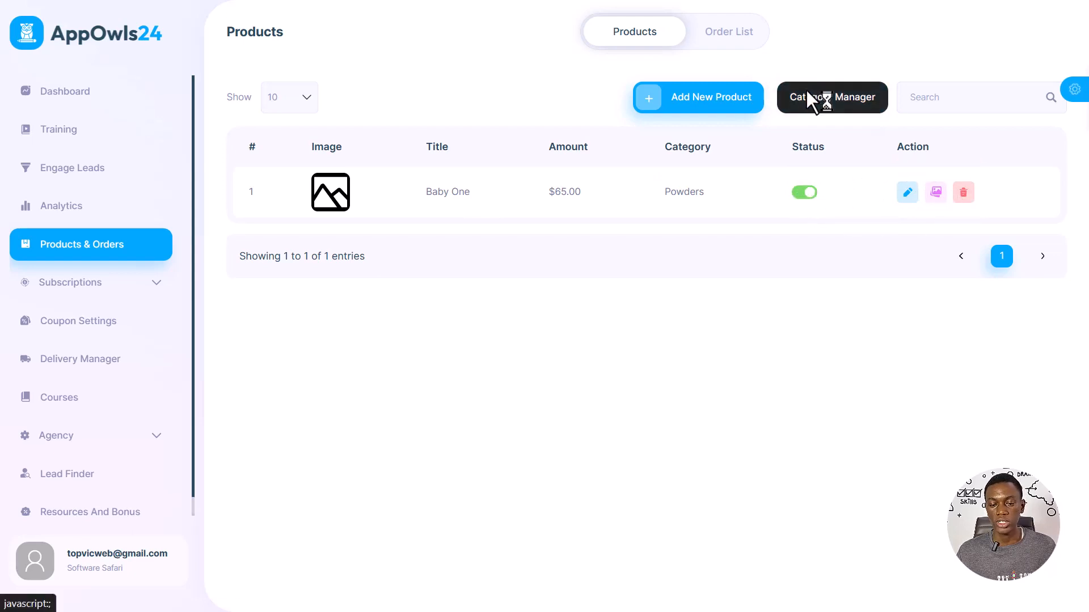
pyautogui.click(746, 48)
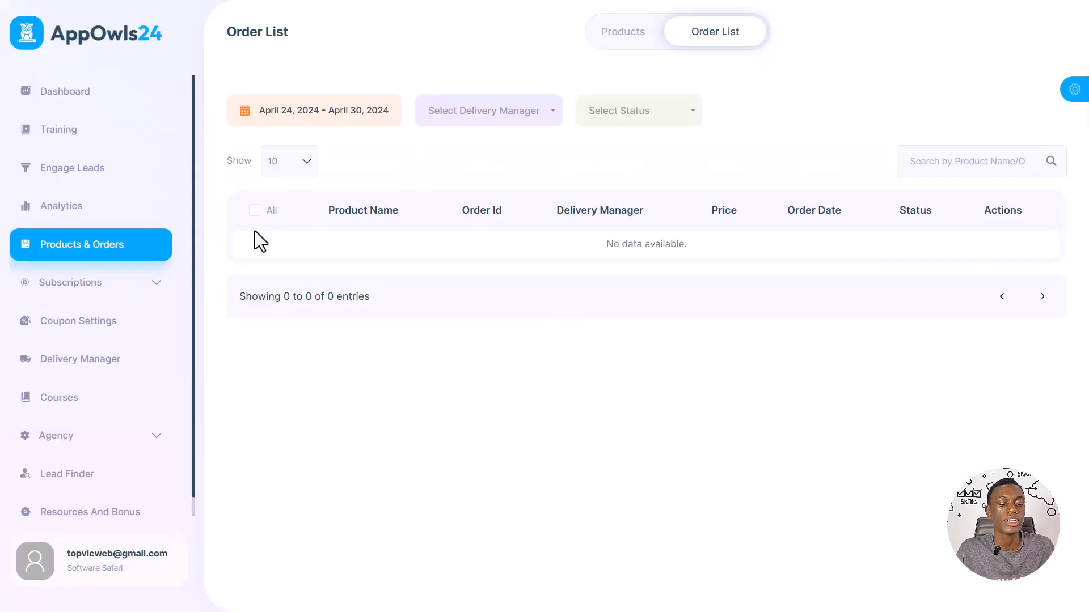
pyautogui.click(132, 280)
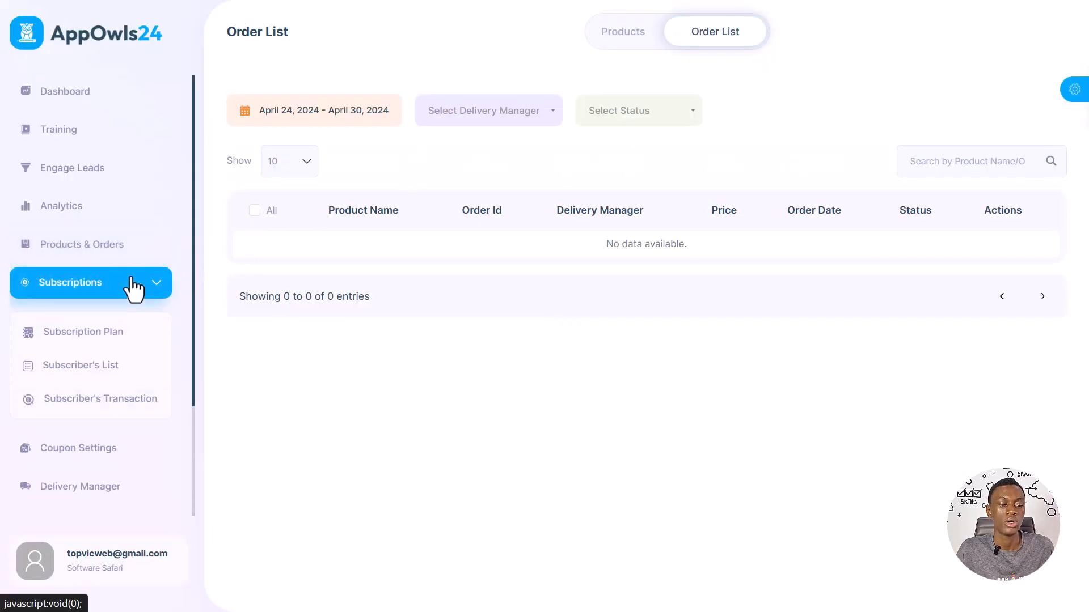
pyautogui.click(116, 332)
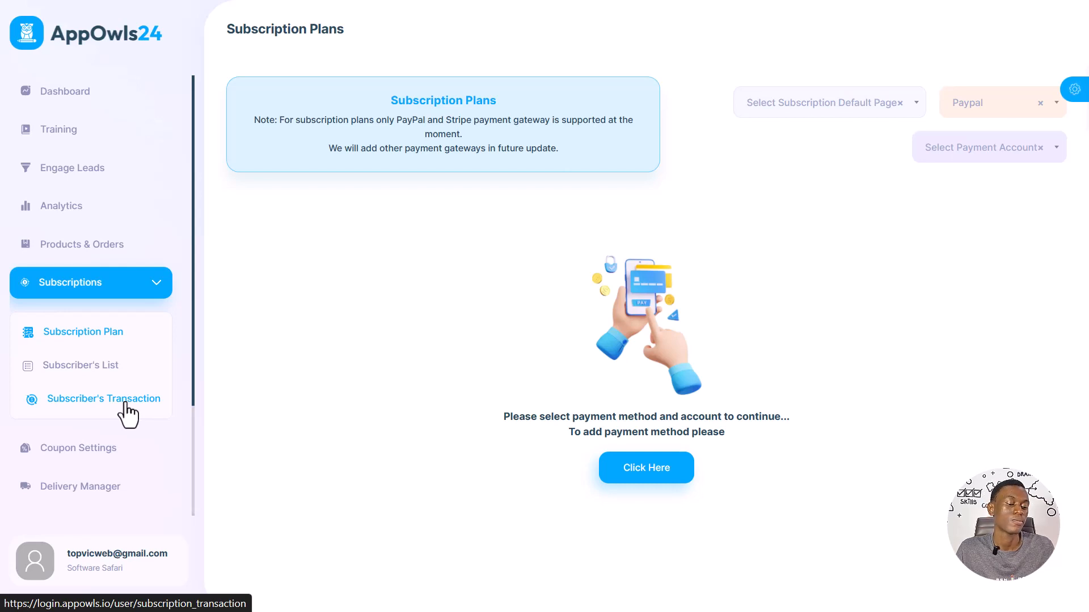
# View the Coupon Settings page and the Delivery Manager page
pyautogui.scroll(-3, 124, 414)
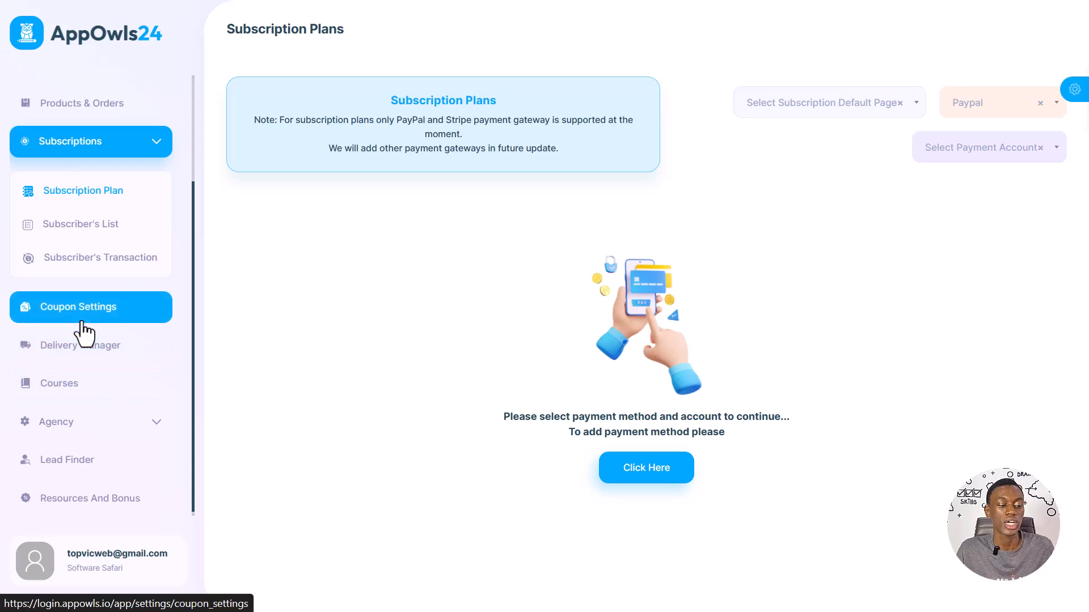
pyautogui.click(84, 327)
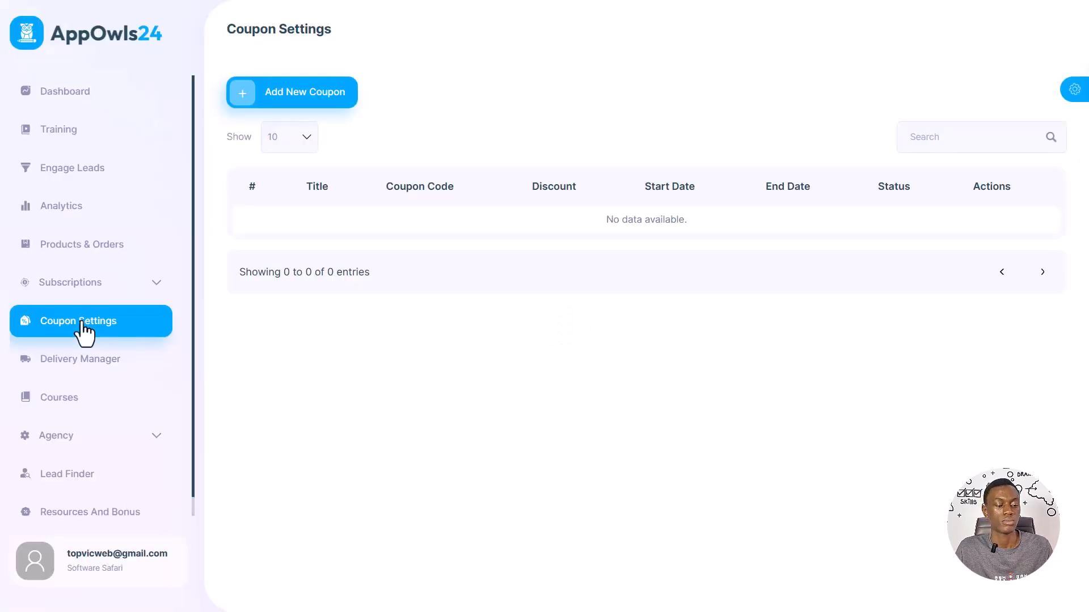
pyautogui.click(101, 369)
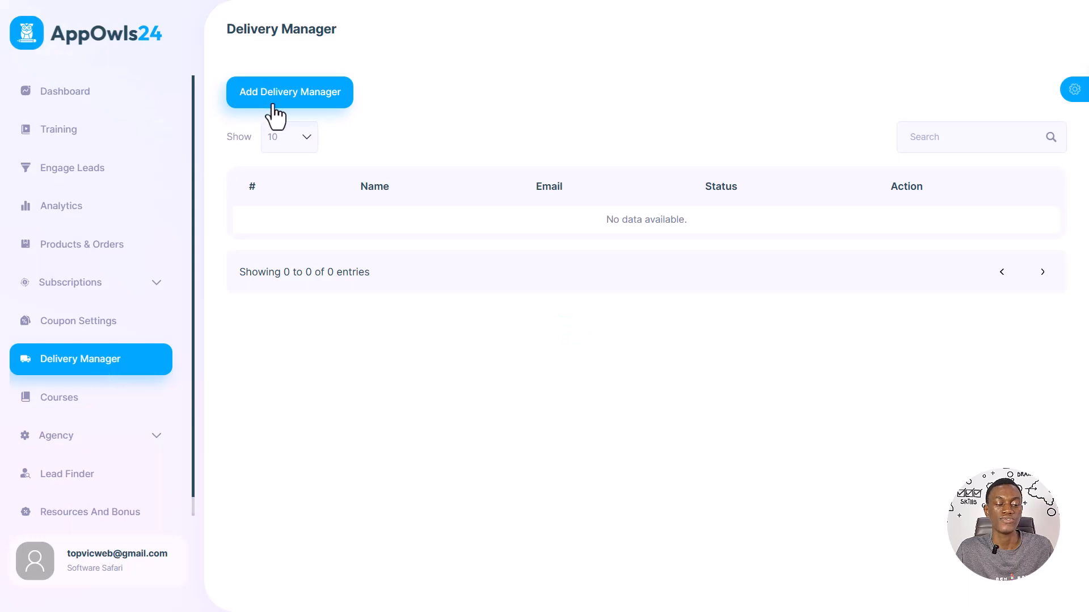
pyautogui.click(160, 337)
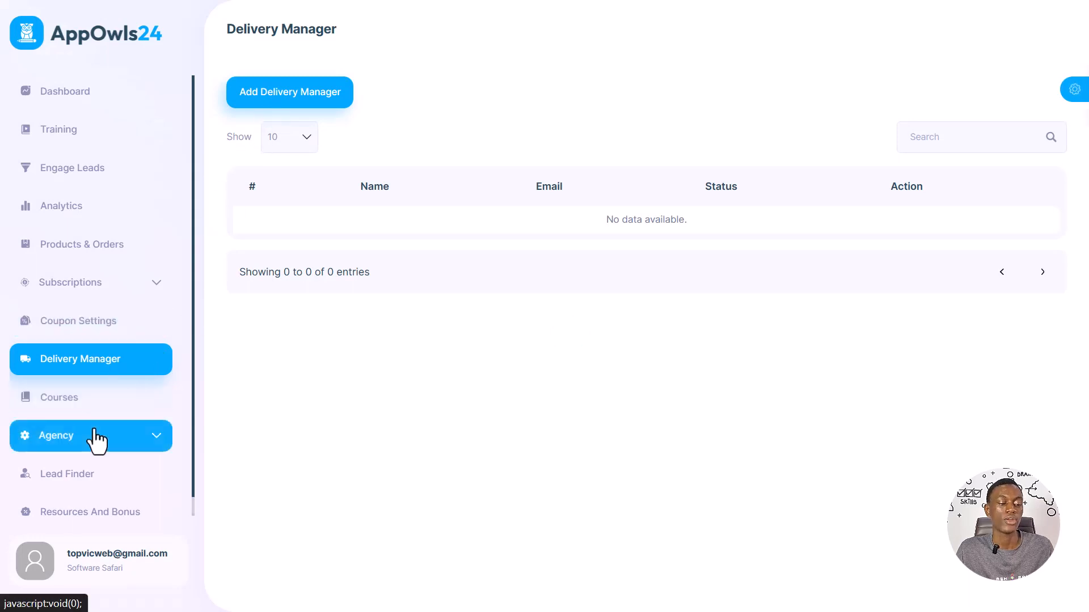
# Show the Agency options and look through the entries they offer
pyautogui.scroll(-1, 93, 439)
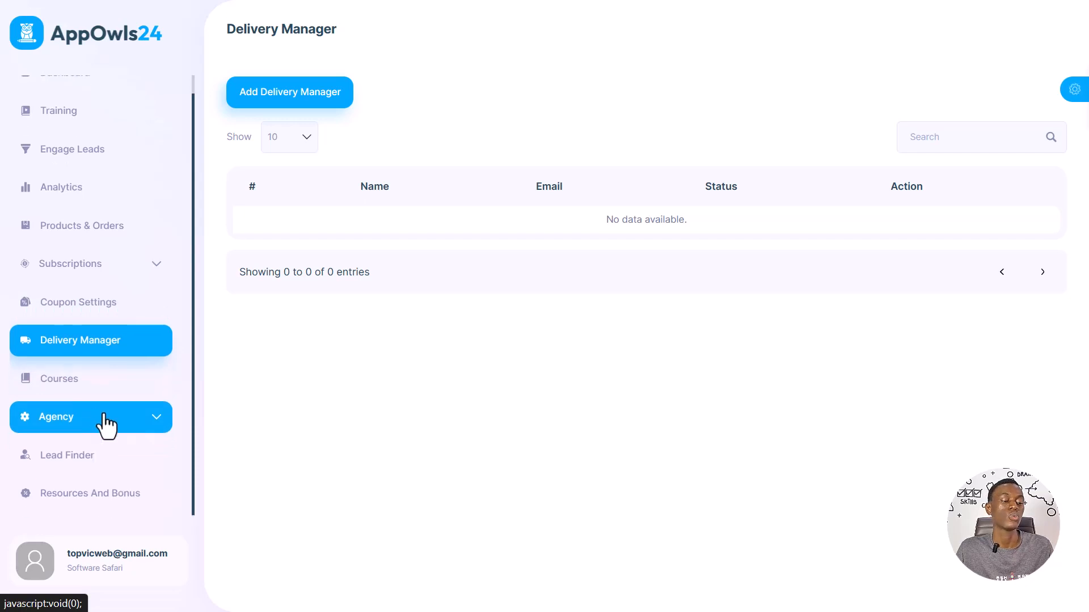
pyautogui.click(104, 426)
pyautogui.scroll(-3, 105, 426)
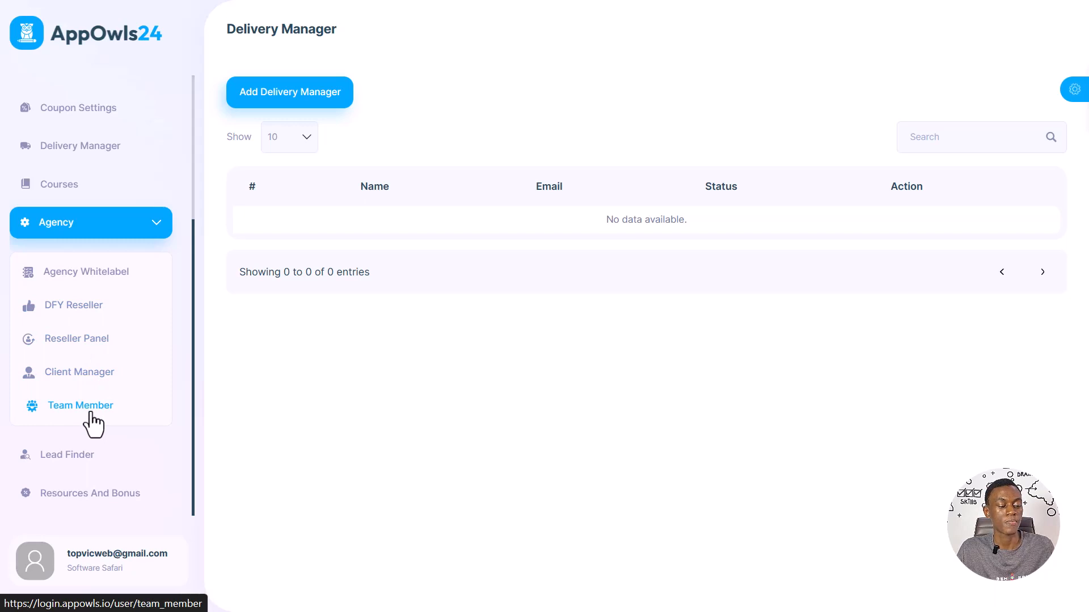
# View the Lead Finder search page and the Resources And Bonus downloads
pyautogui.click(80, 455)
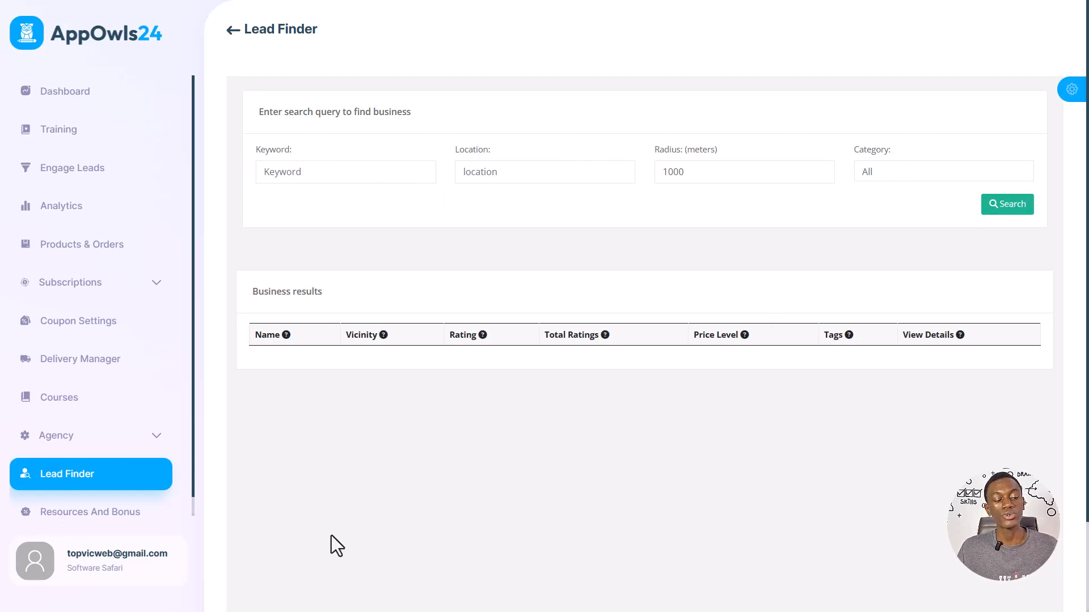
pyautogui.scroll(-1, 122, 494)
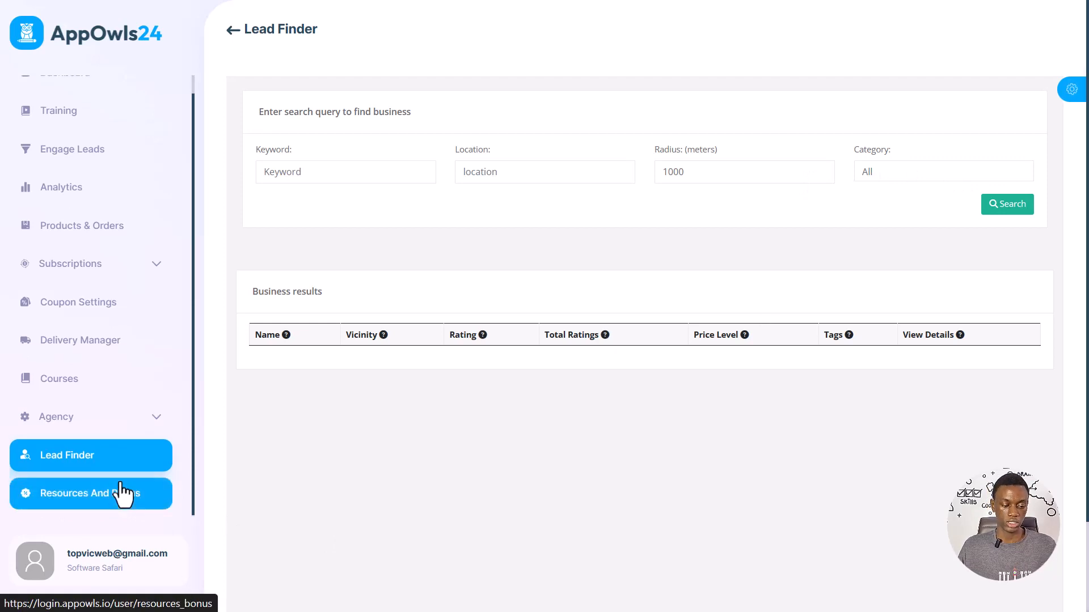
pyautogui.click(120, 484)
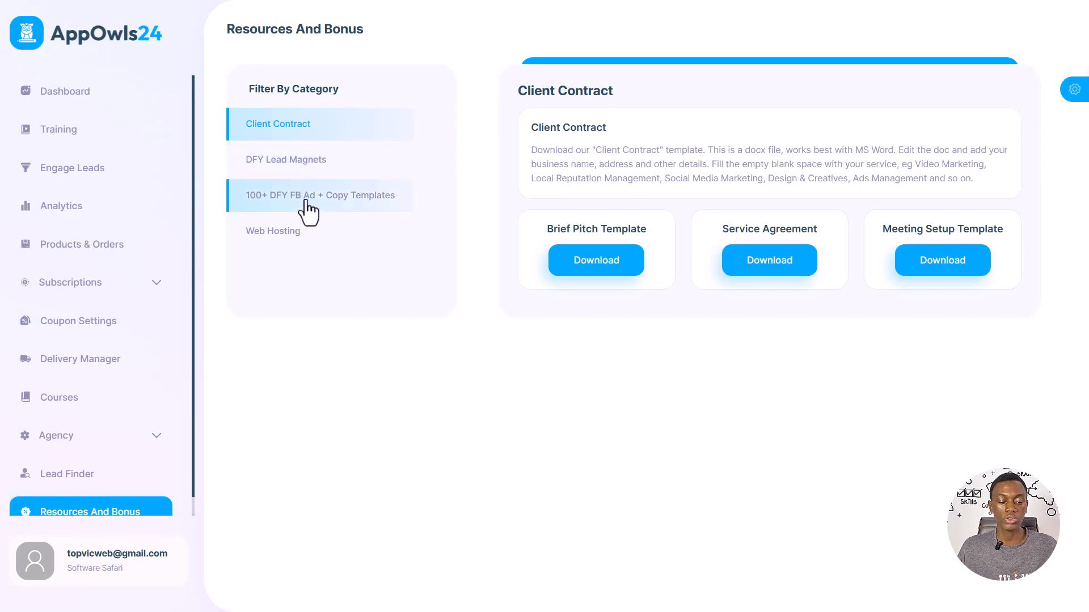
# Look through the account settings, from the profile to autoresponder integrations, analytics, SMS and payment methods
pyautogui.click(120, 547)
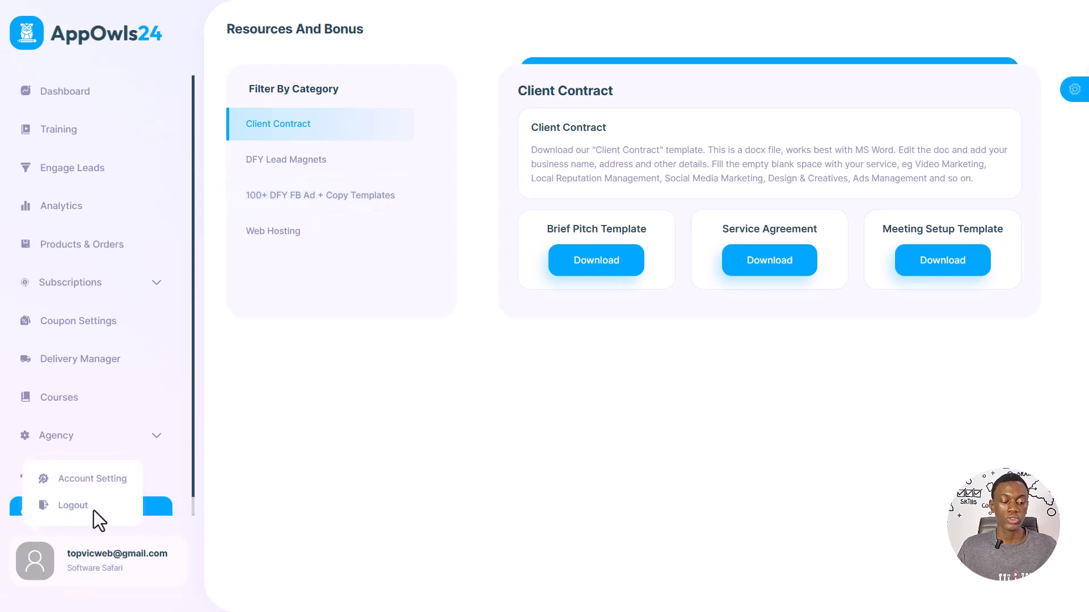
pyautogui.click(92, 480)
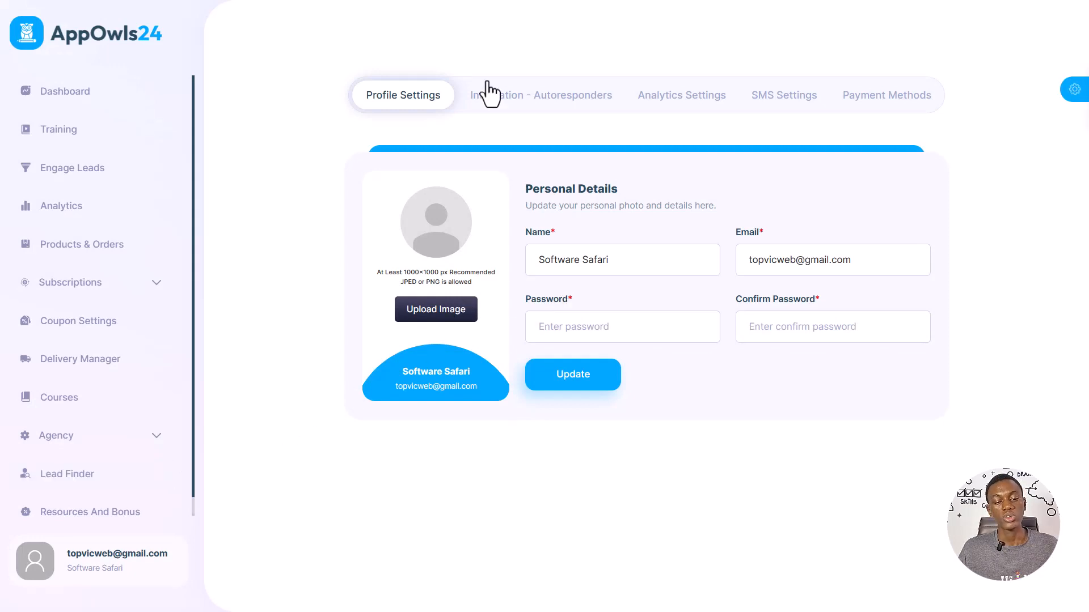
pyautogui.moveTo(471, 95); pyautogui.dragTo(504, 96)
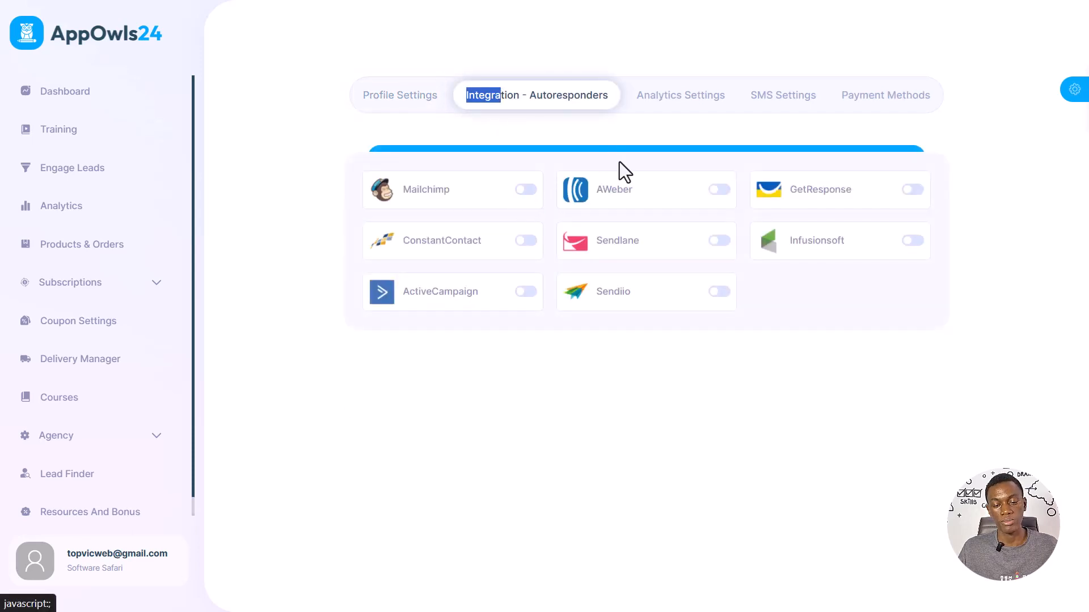
pyautogui.click(658, 120)
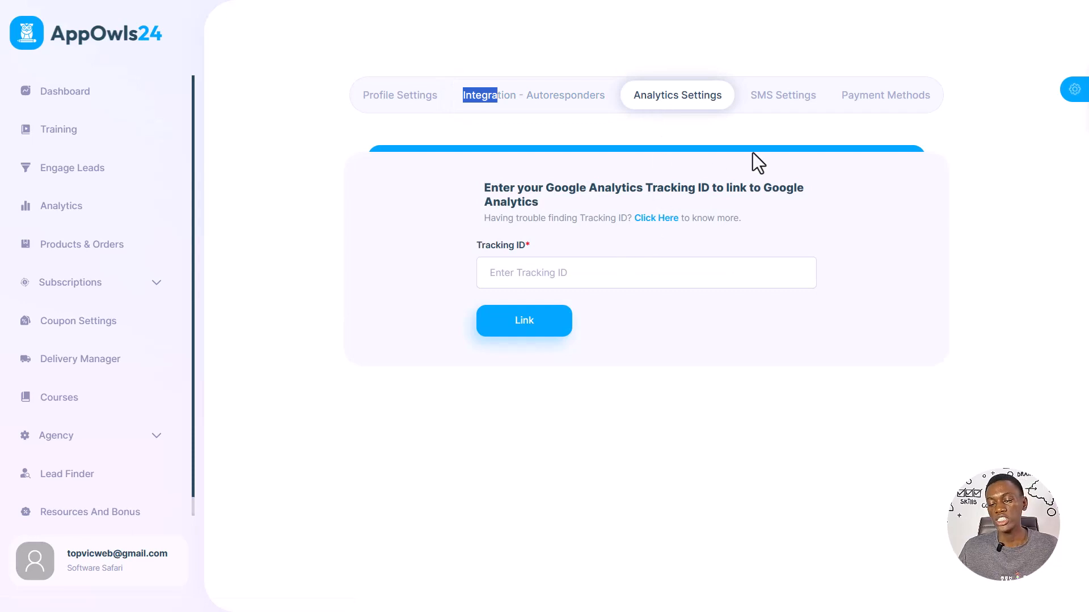
pyautogui.click(796, 110)
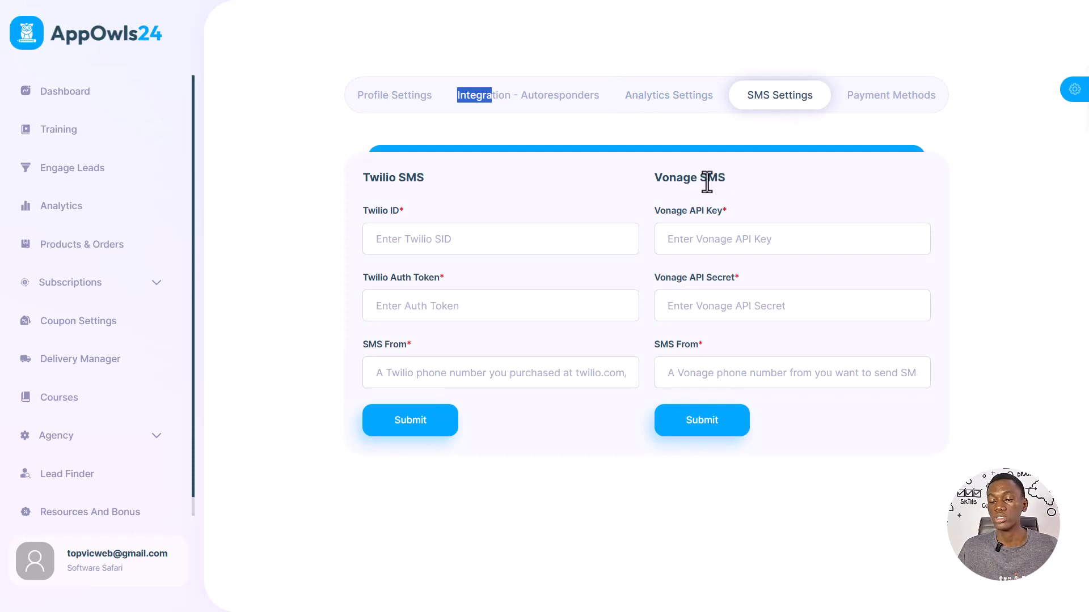
pyautogui.click(871, 97)
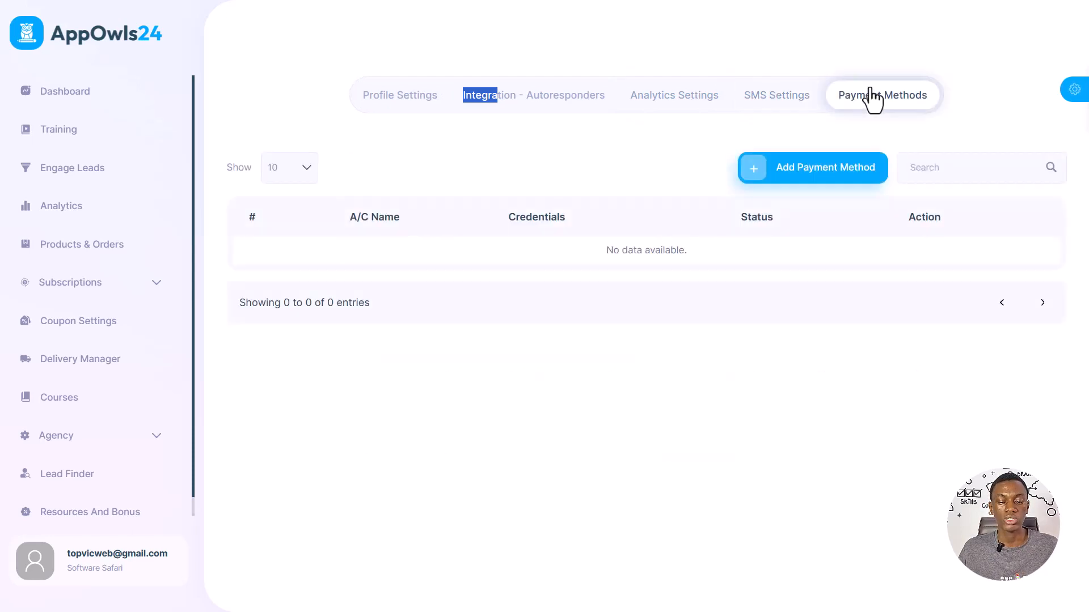
# View the form for adding a PayPal payment credential, try submitting it empty, and close it
pyautogui.click(787, 163)
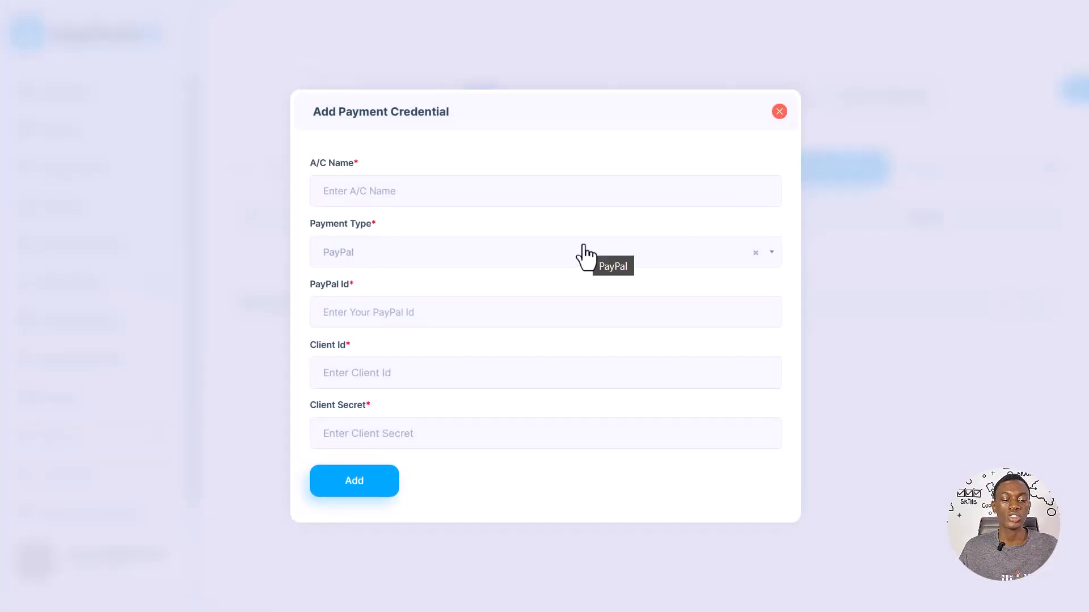
pyautogui.click(376, 479)
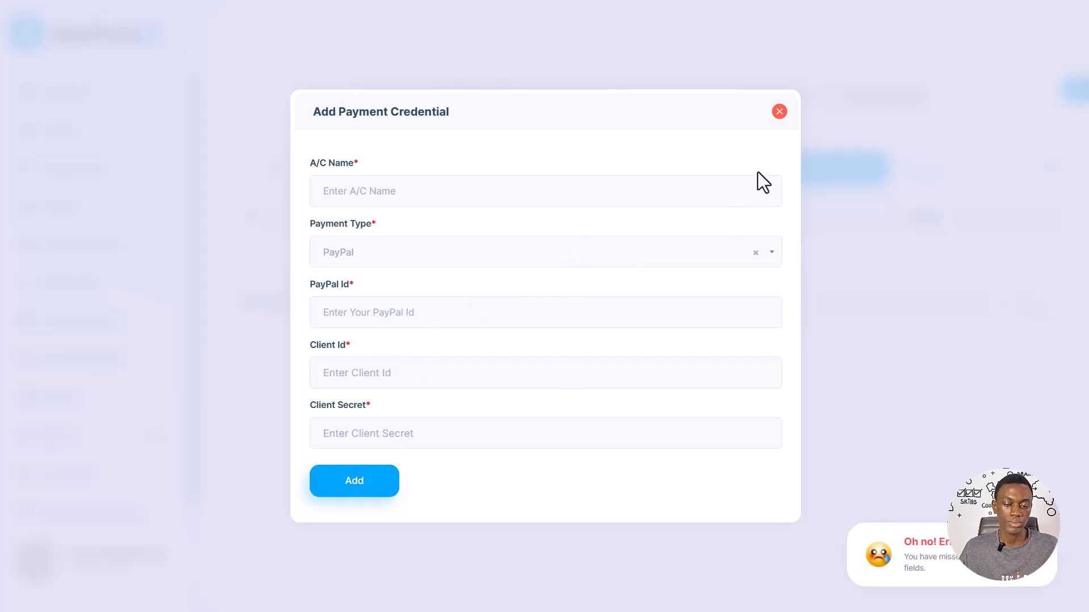
pyautogui.click(779, 112)
# Return to the dashboard and select the YouBus app
pyautogui.moveTo(68, 505)
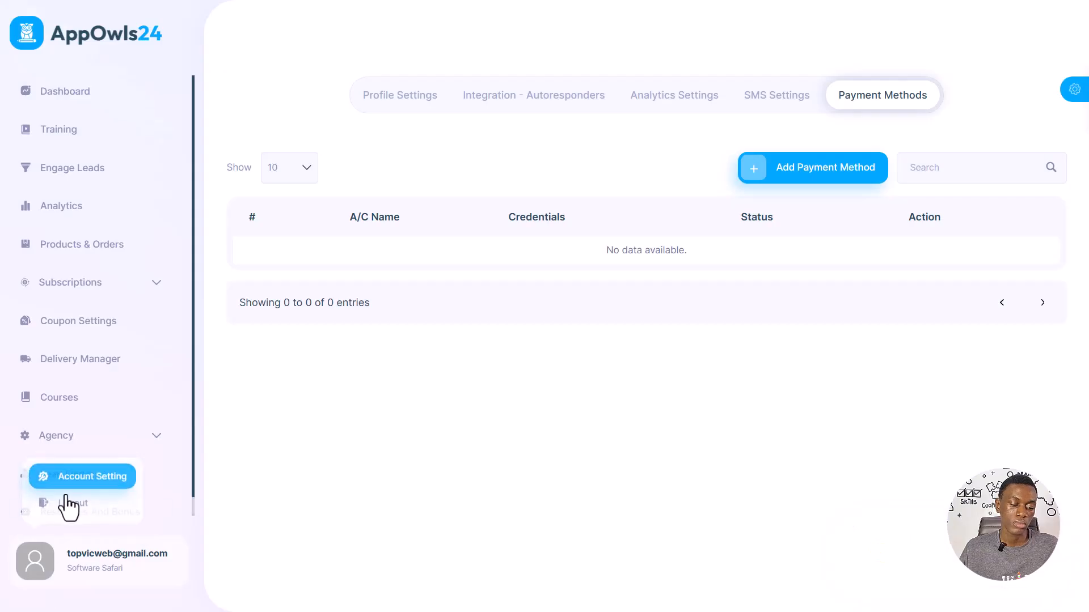
pyautogui.click(83, 92)
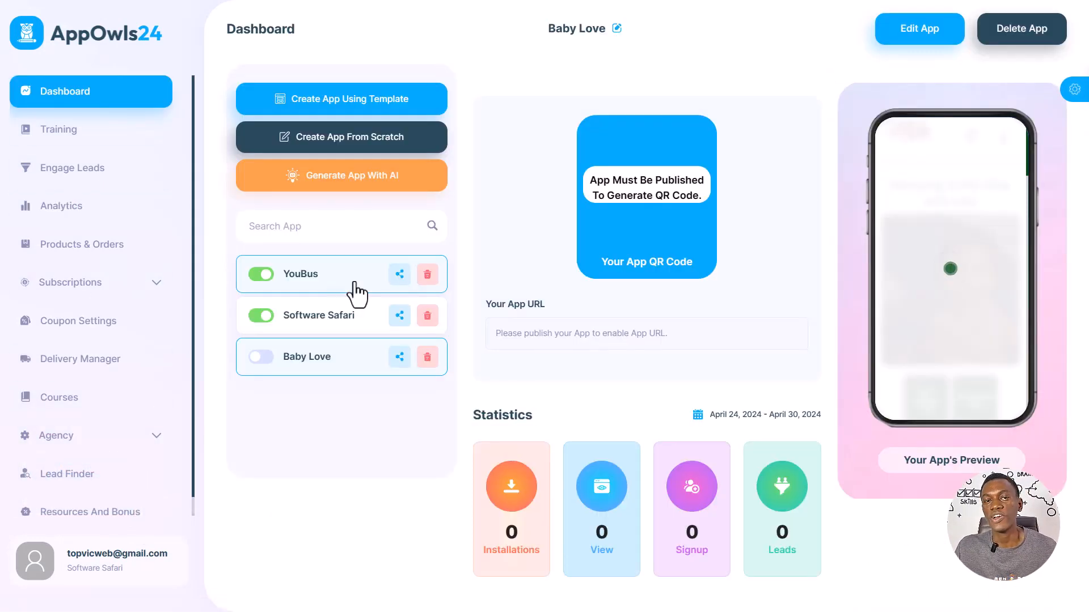
pyautogui.click(356, 293)
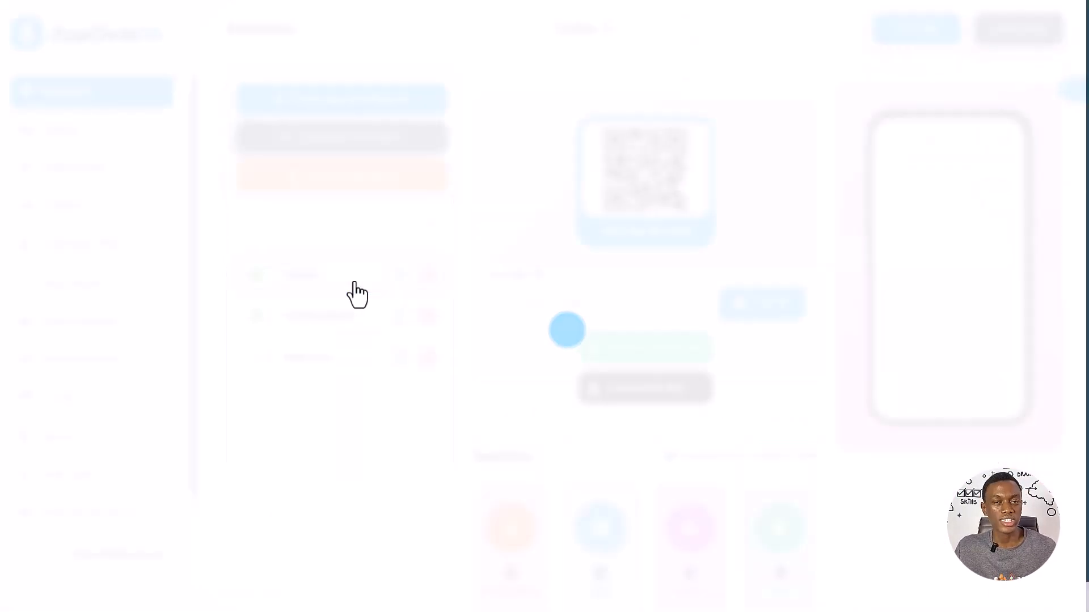